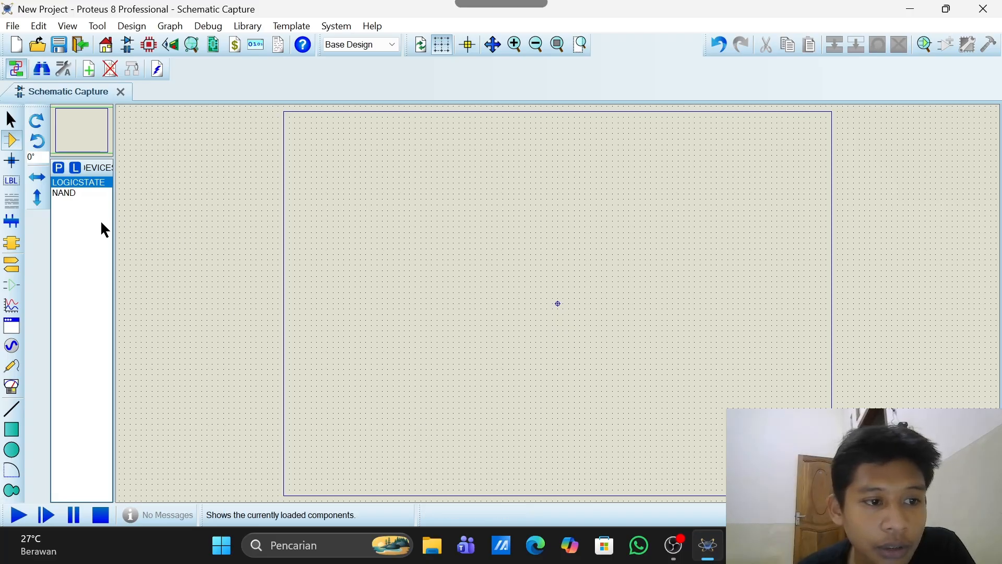
- Place two NAND gates one above the other in the upper-left area of the sheet
left_click(82, 193)
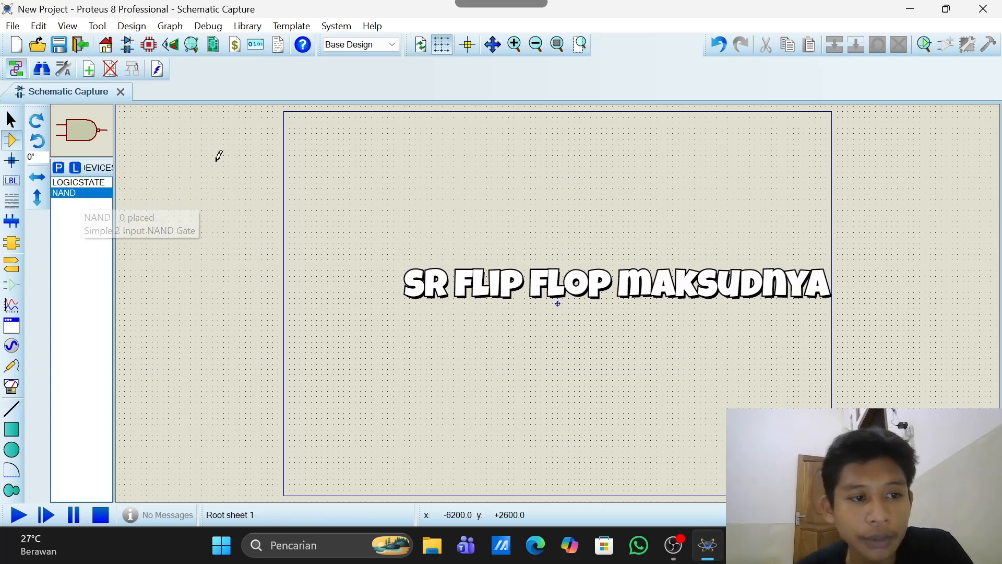
left_click(359, 150)
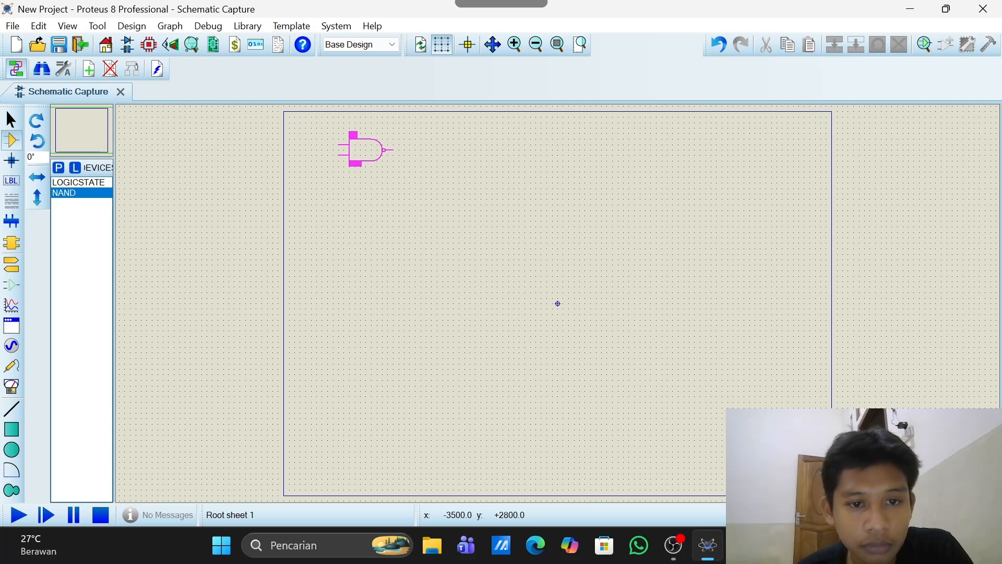
left_click(371, 160)
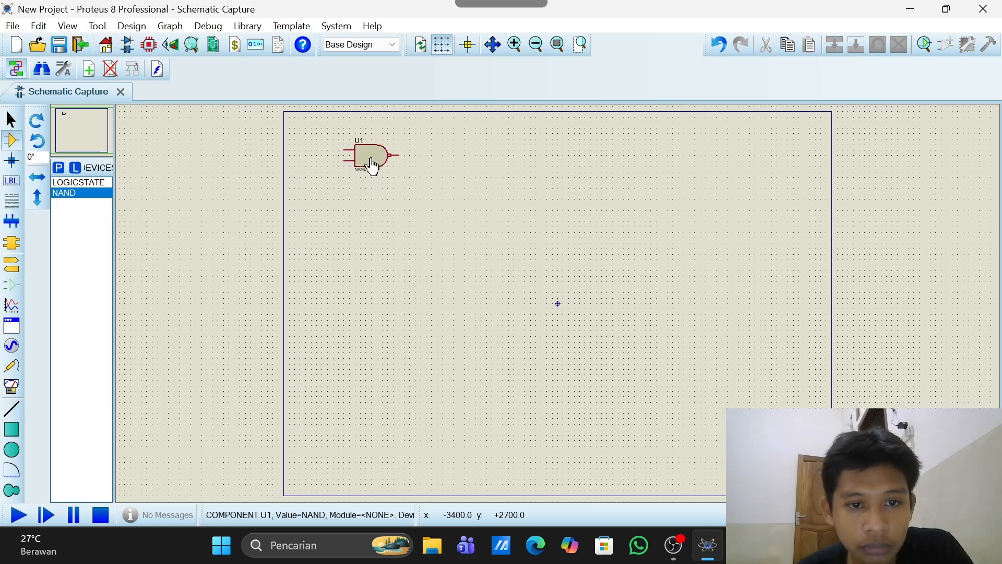
left_click(372, 211)
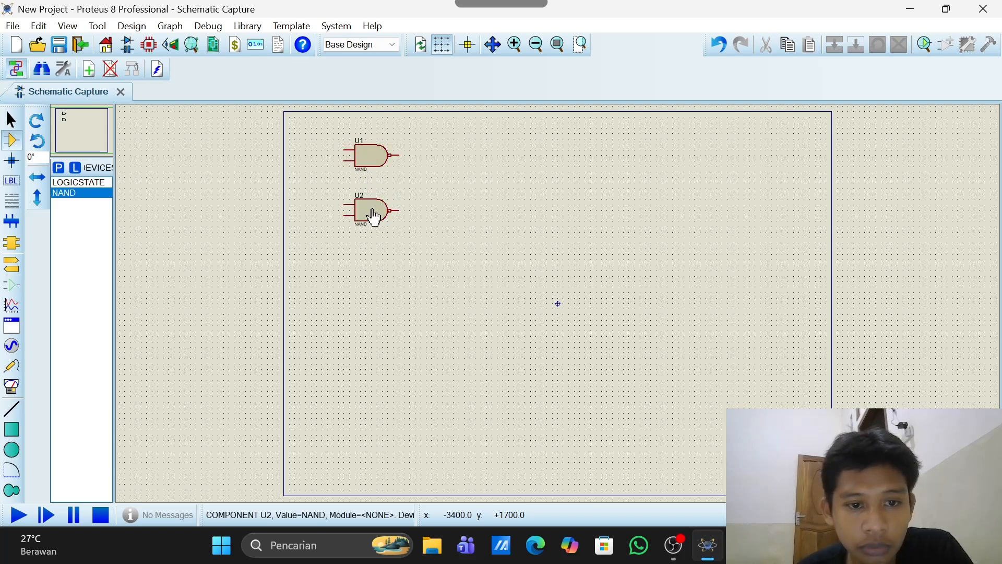
- Place a LOGICSTATE beside each NAND gate and wire them to U1's upper input and U2's lower input
left_click(92, 182)
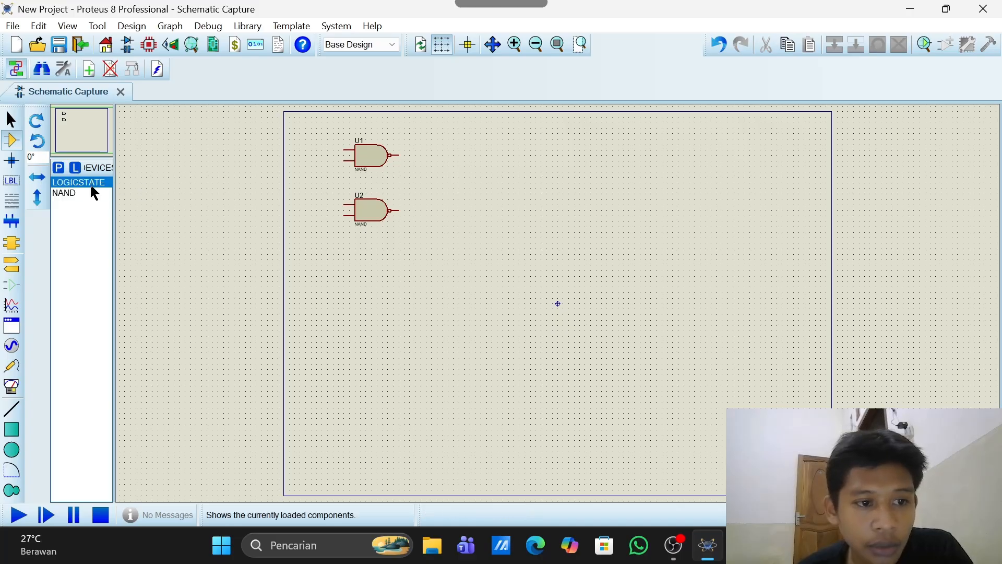
left_click(316, 150)
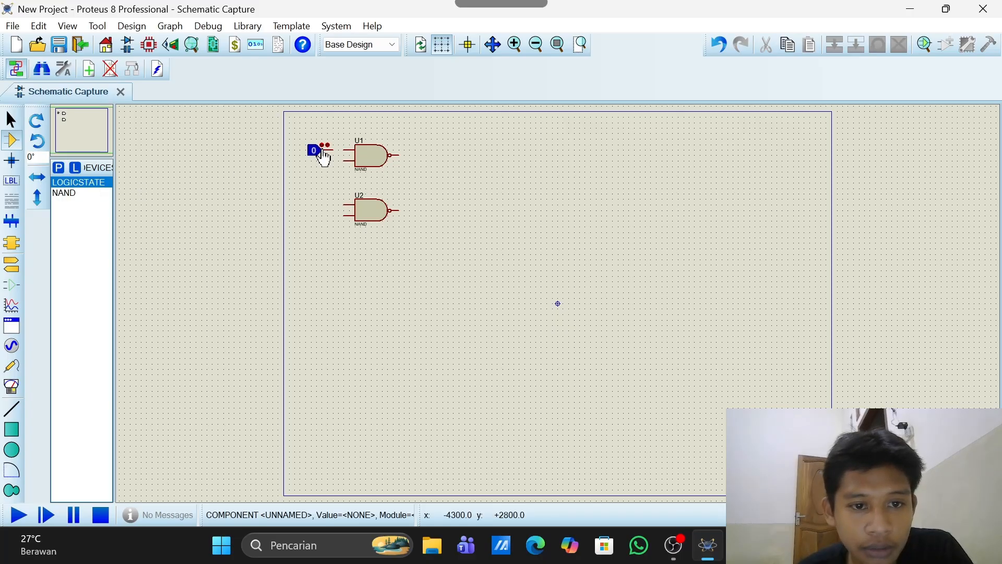
left_click(319, 213)
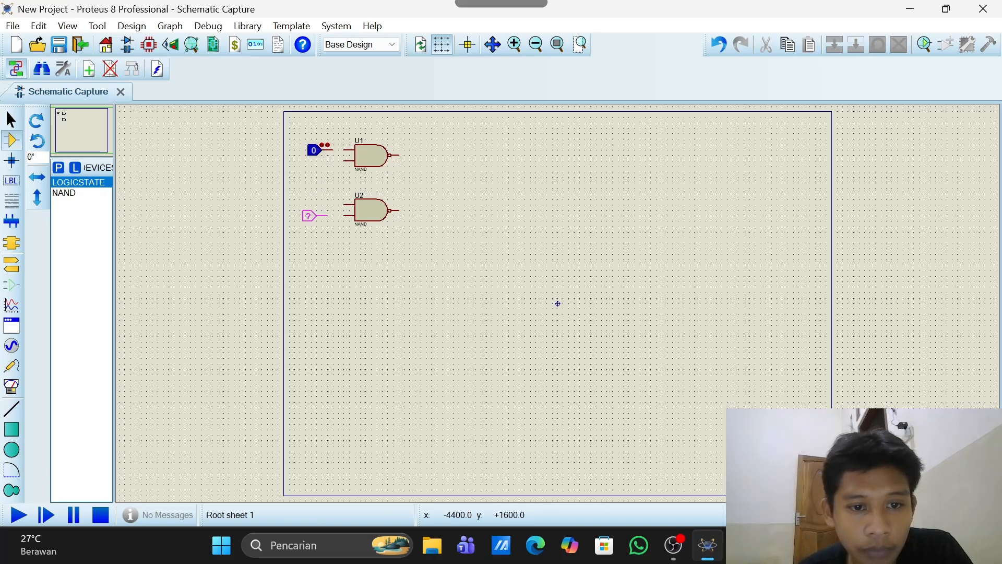
left_click(315, 216)
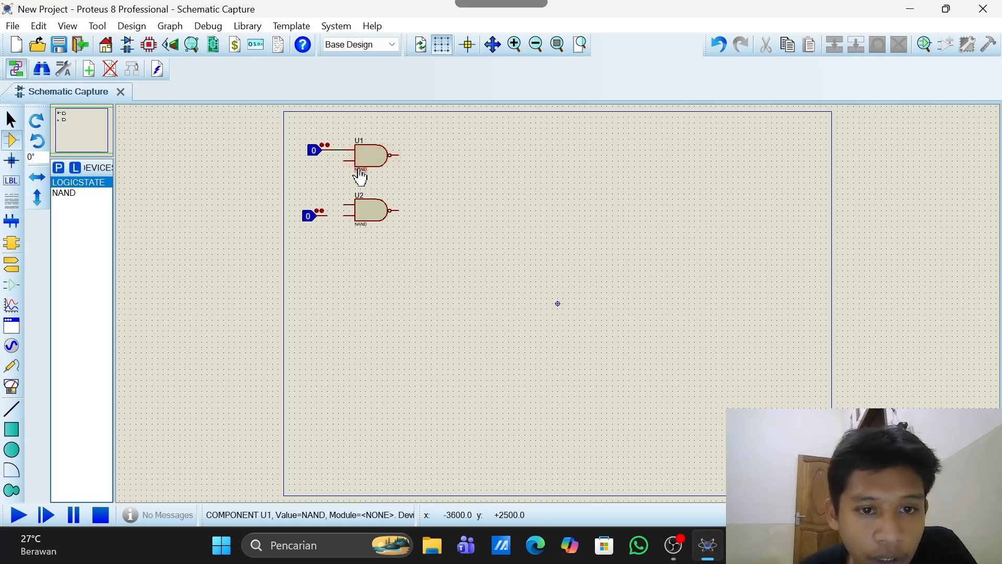
left_click(328, 214)
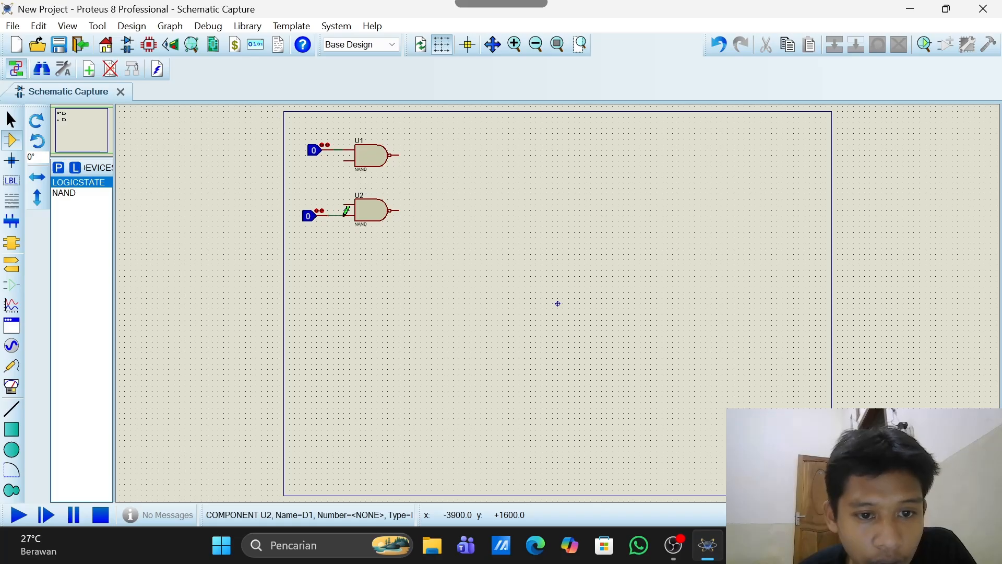
left_click(345, 213)
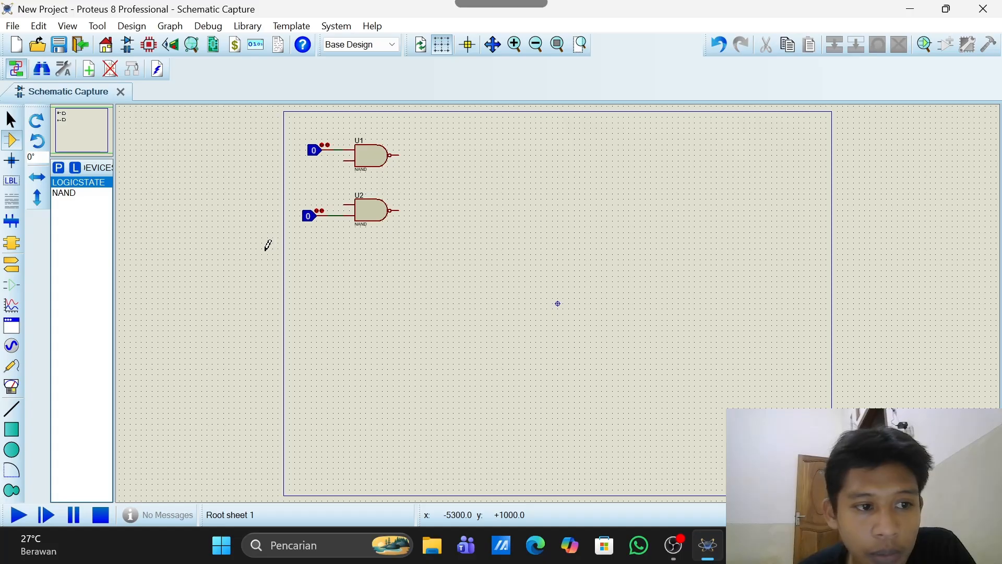
- Search the device library for "logicpro" and add LOGICPROBE (BIG) to the project's devices
left_click(58, 172)
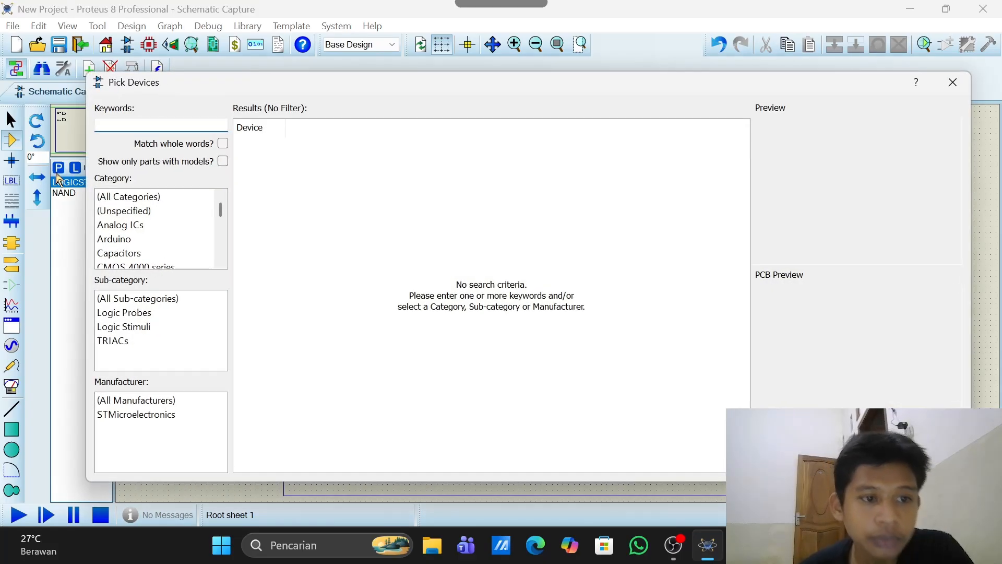
type("lo")
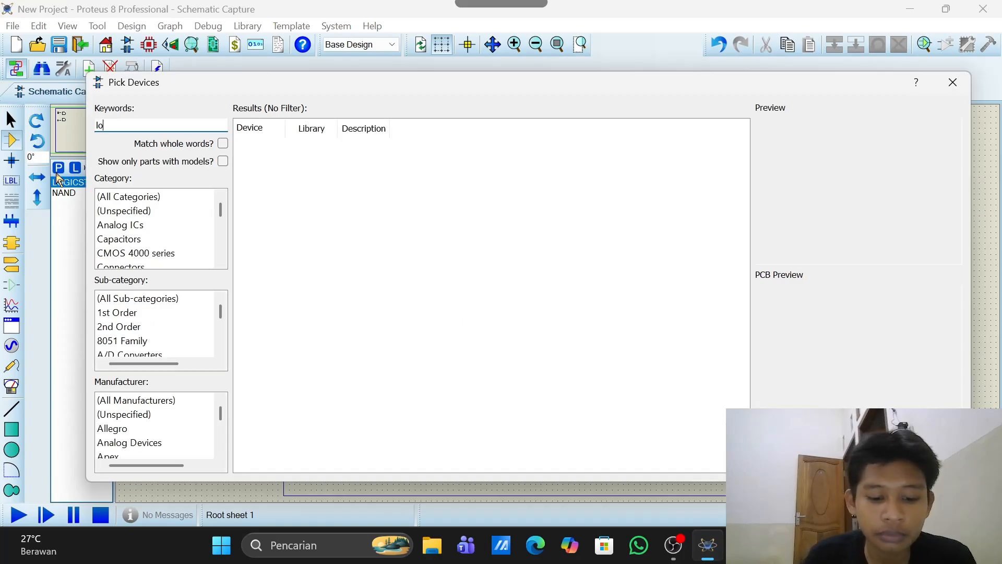
type("gicpro")
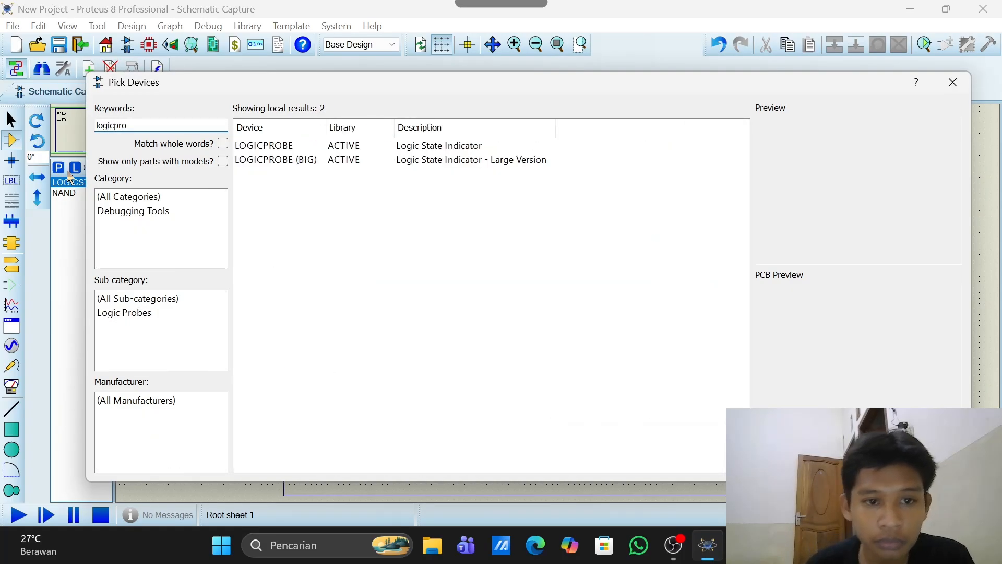
left_click(284, 163)
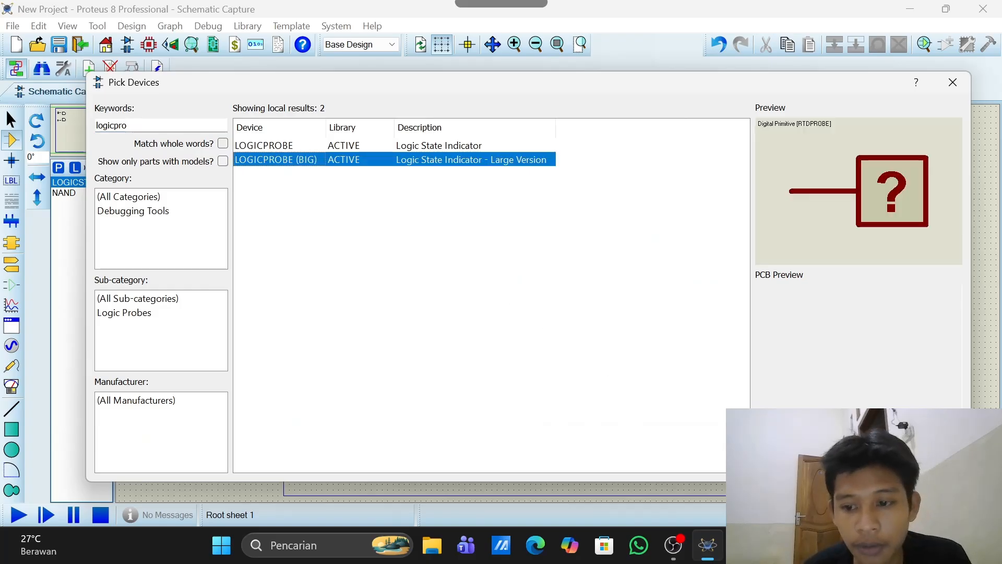
key("Return")
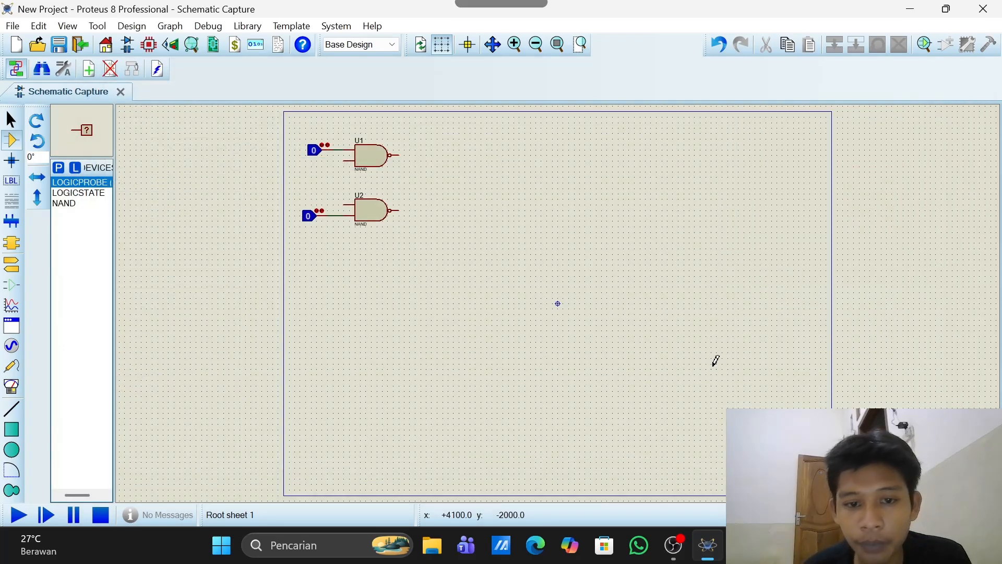
- Place a LOGICPROBE (BIG) to the right of each NAND gate and wire each gate's output to its probe
left_click(425, 152)
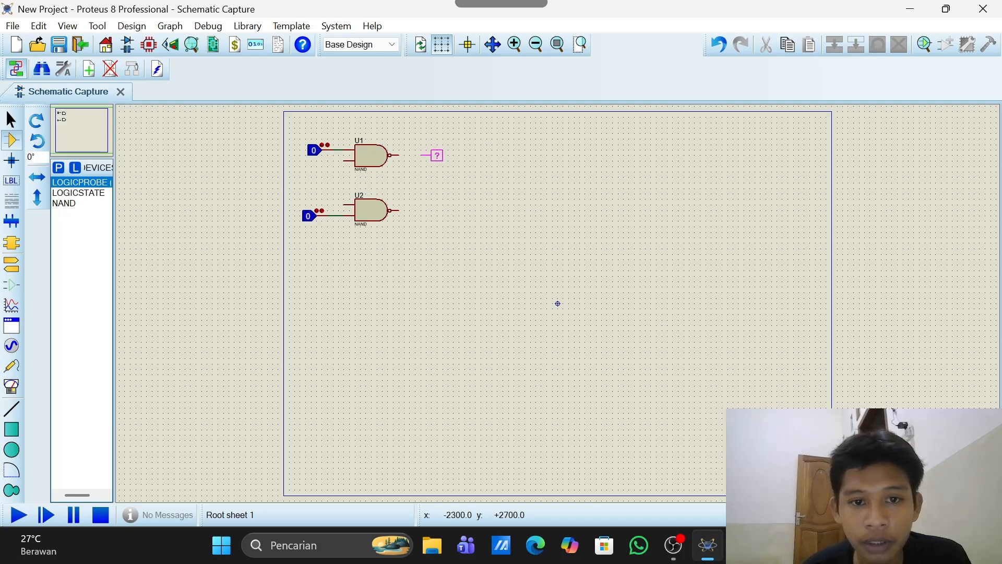
left_click(430, 154)
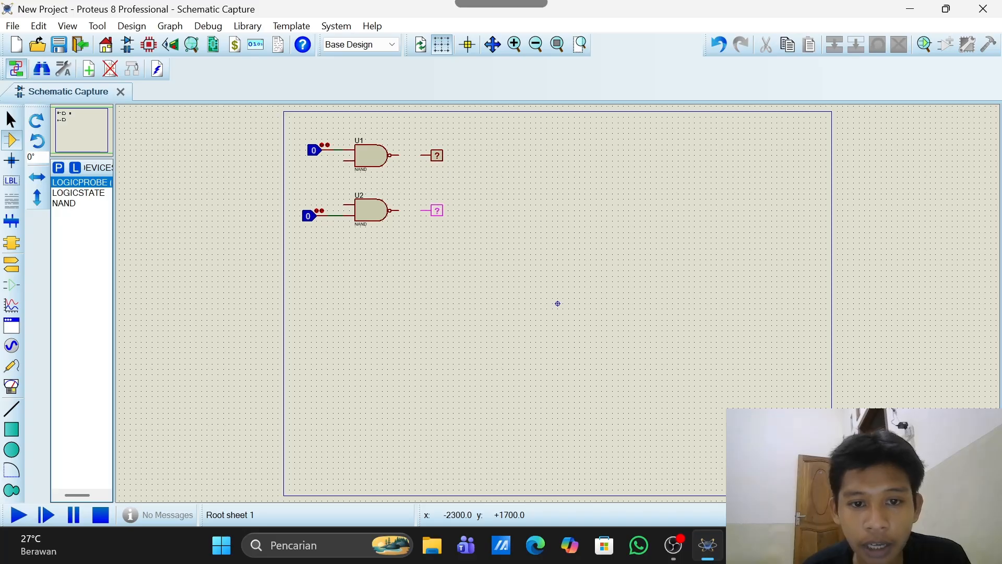
left_click(430, 210)
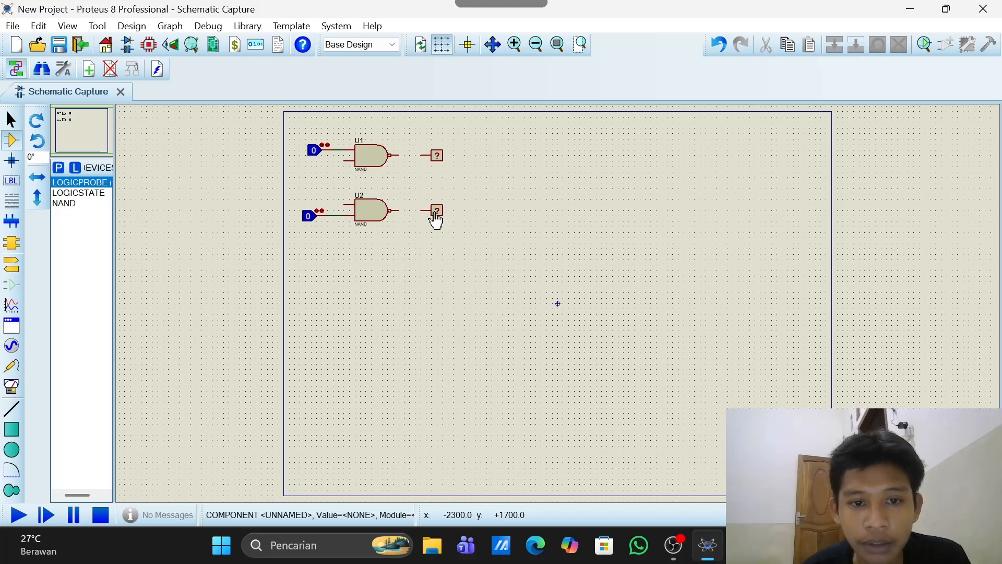
left_click(400, 155)
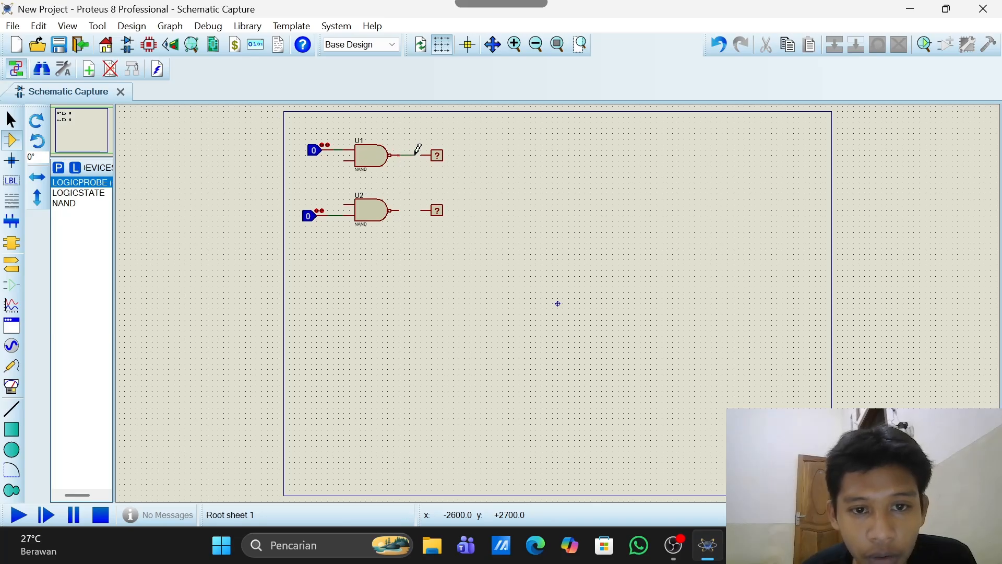
left_click(421, 155)
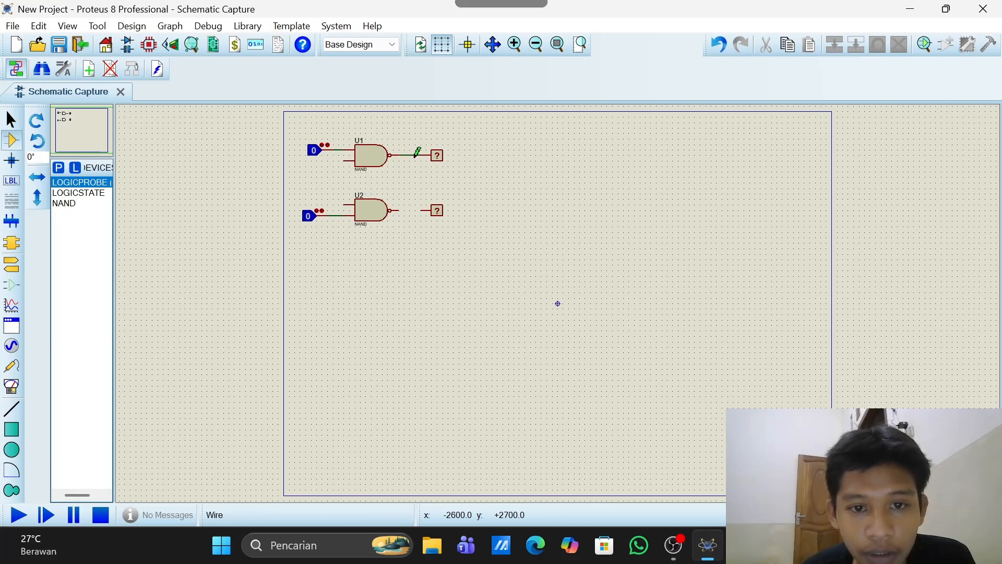
left_click(400, 209)
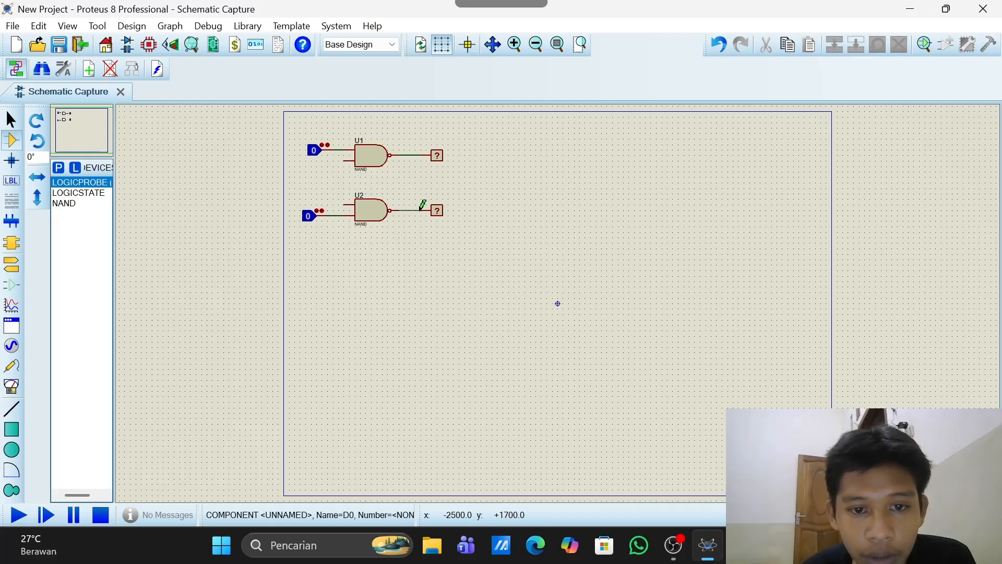
left_click(420, 210)
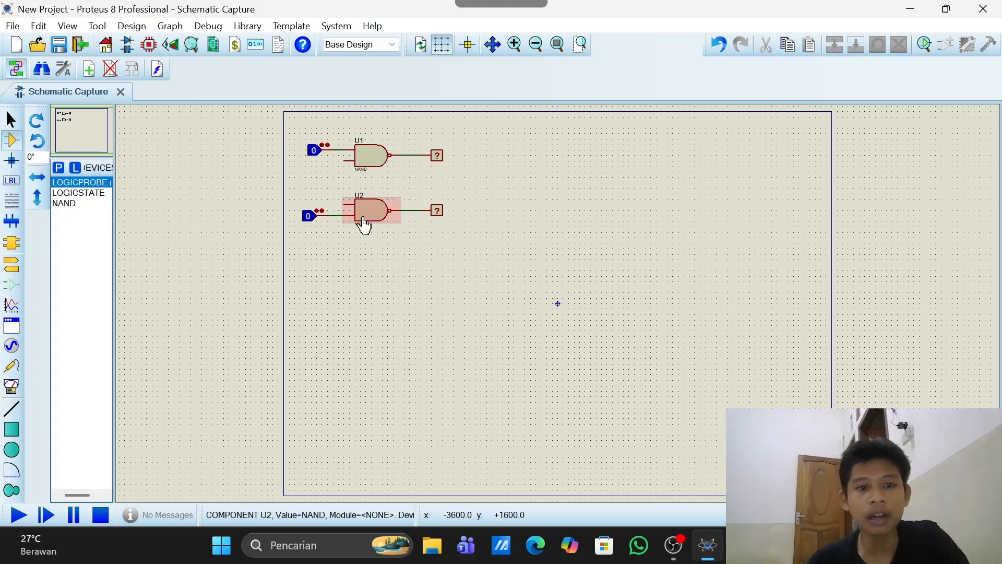
- Cross-couple the gates by wiring U1's lower input to U2's output and U2's upper input to U1's output
left_click(343, 160)
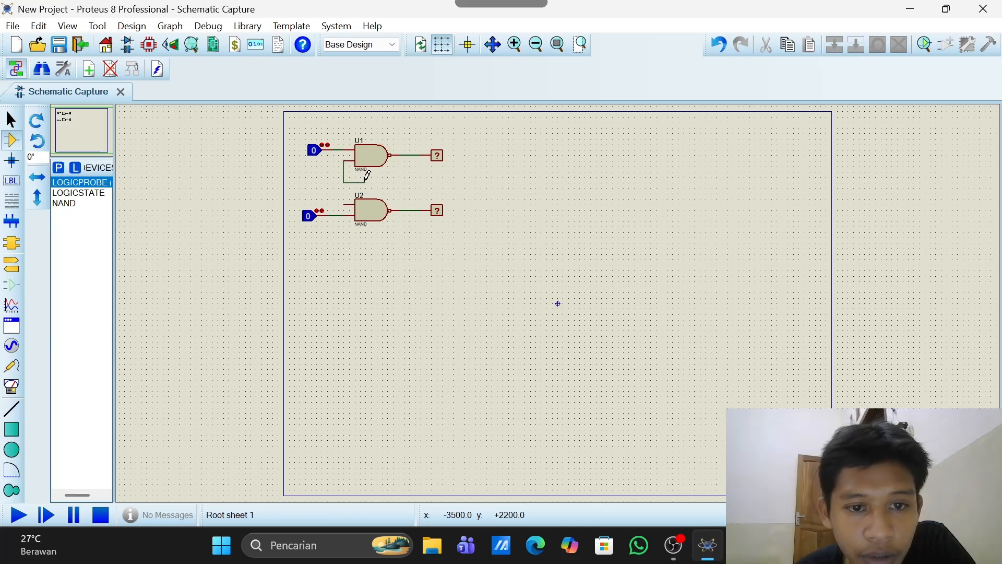
left_click(405, 209)
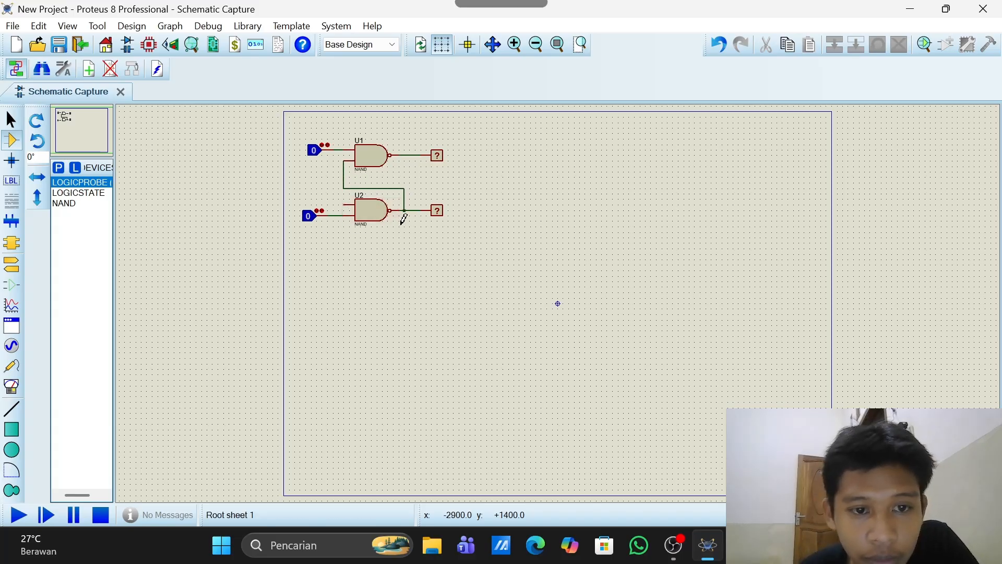
left_click(346, 200)
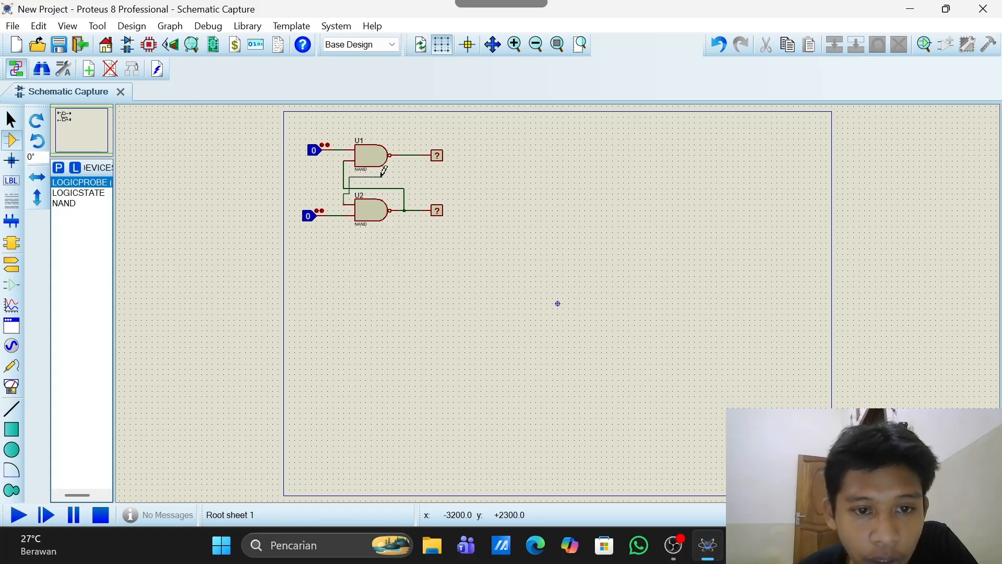
left_click(410, 155)
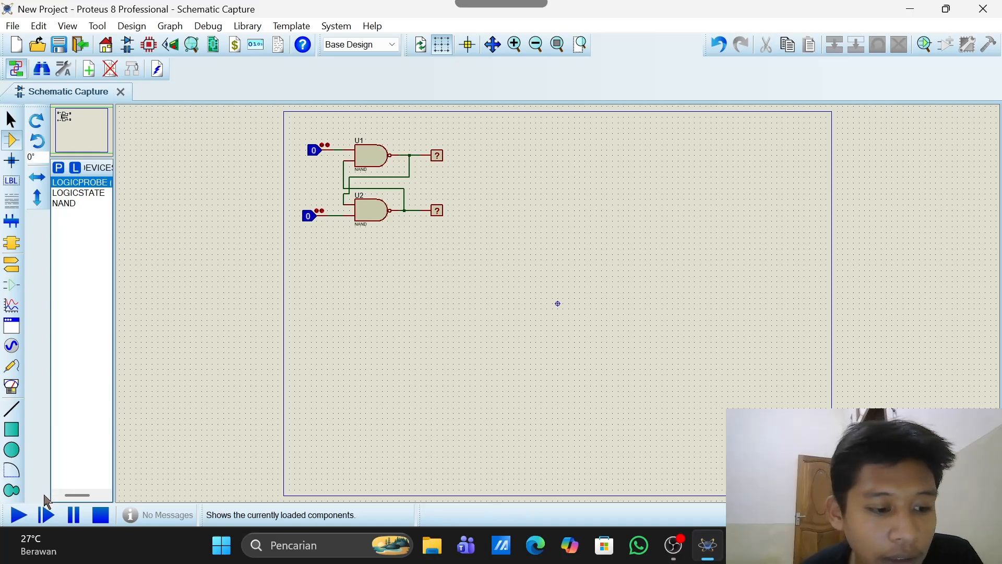
- Simulate the latch, switching U2's logic state and U1's logic state in turn to 1 and back to 0, and stop the simulation
left_click(18, 515)
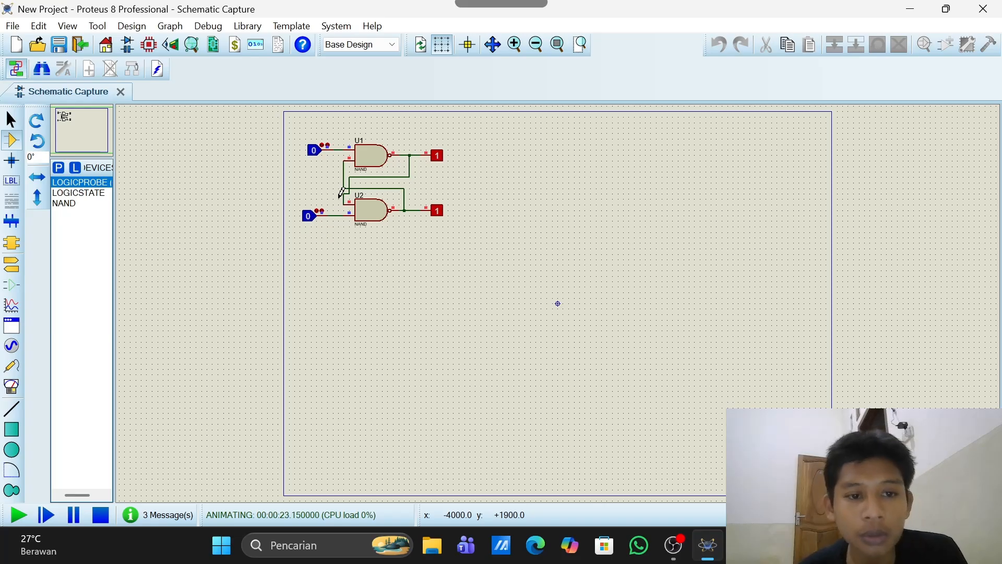
left_click(309, 216)
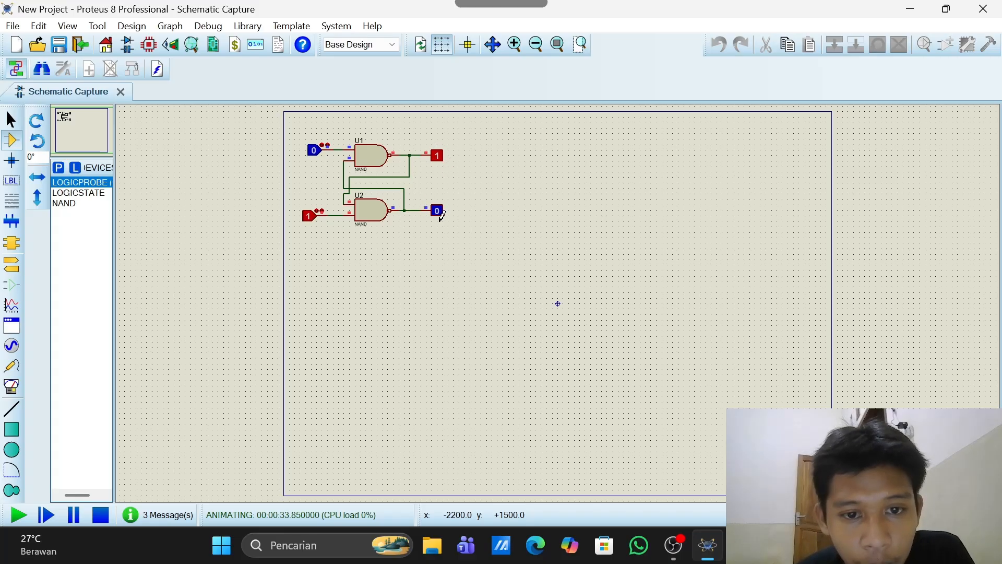
left_click(309, 216)
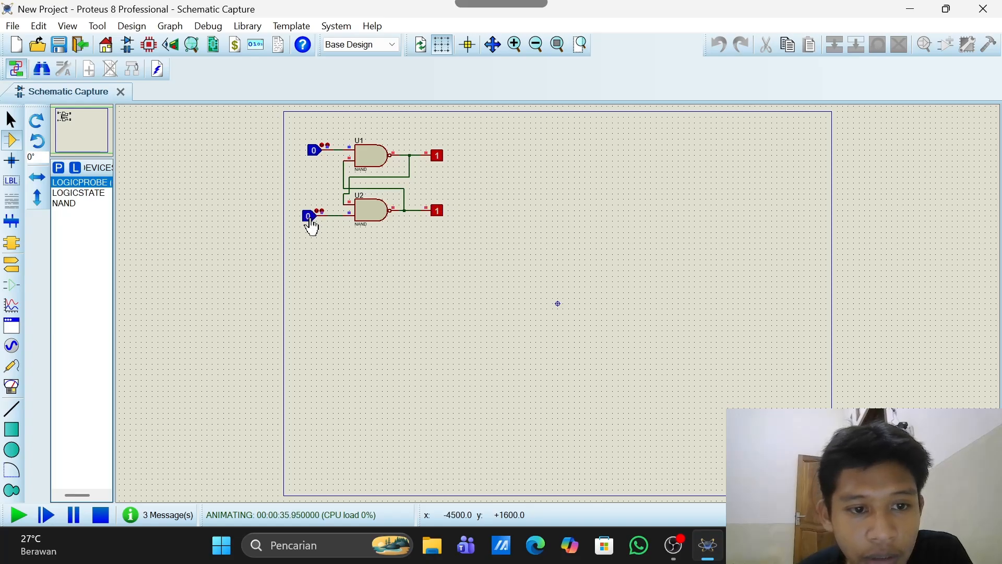
left_click(314, 153)
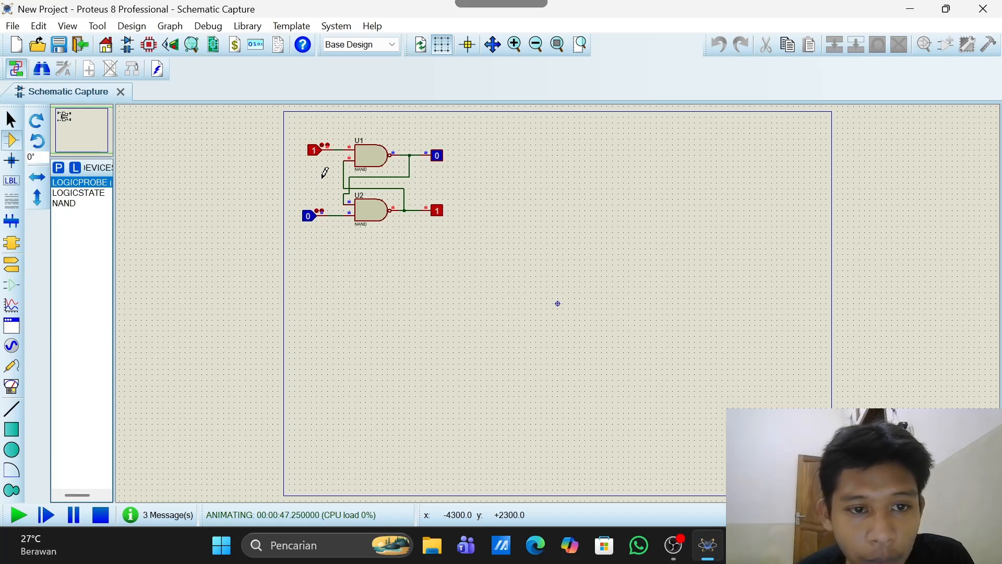
left_click(315, 151)
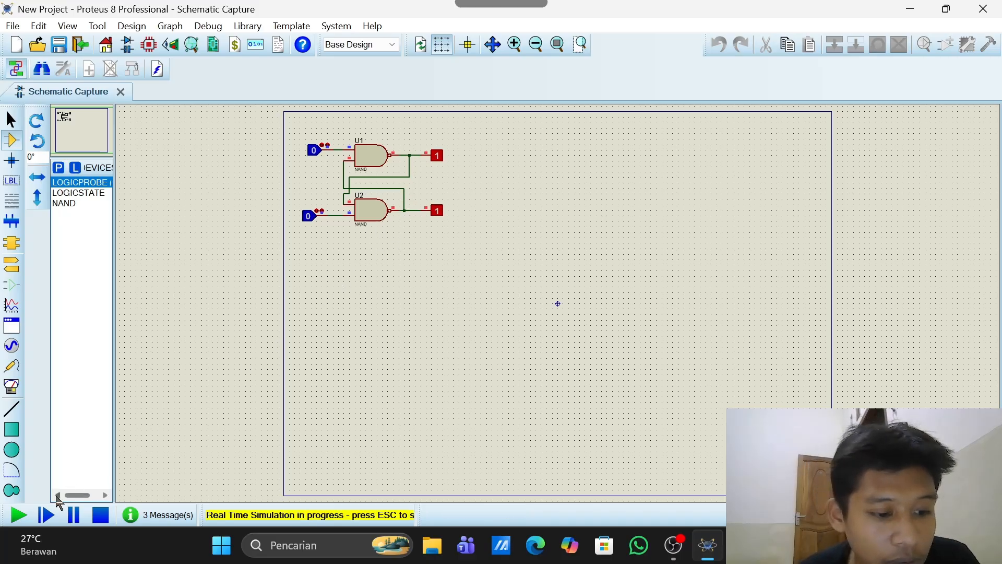
left_click(100, 515)
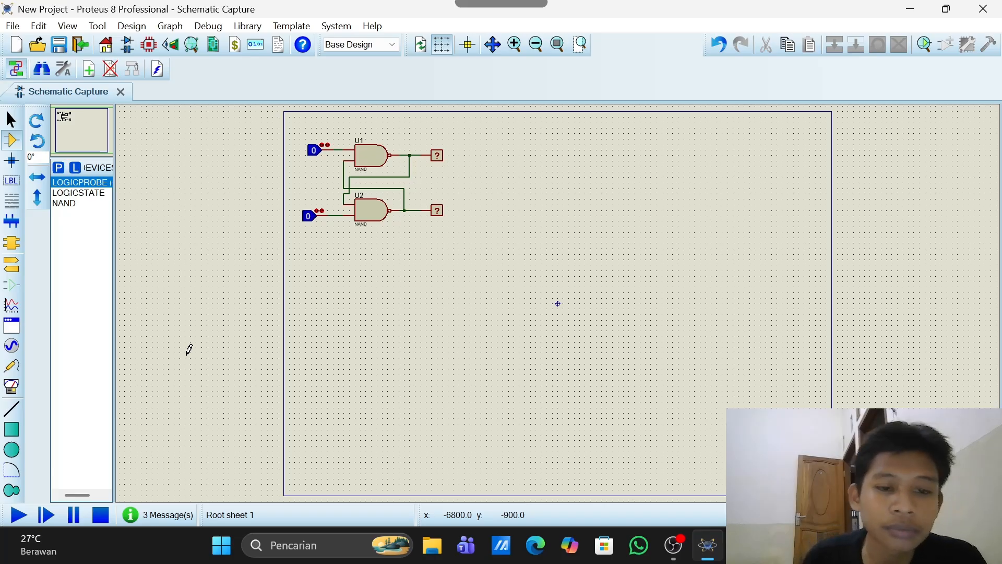
- Place two more NAND gates one above the other to the right of the finished latch, level with U1 and U2
left_click(72, 204)
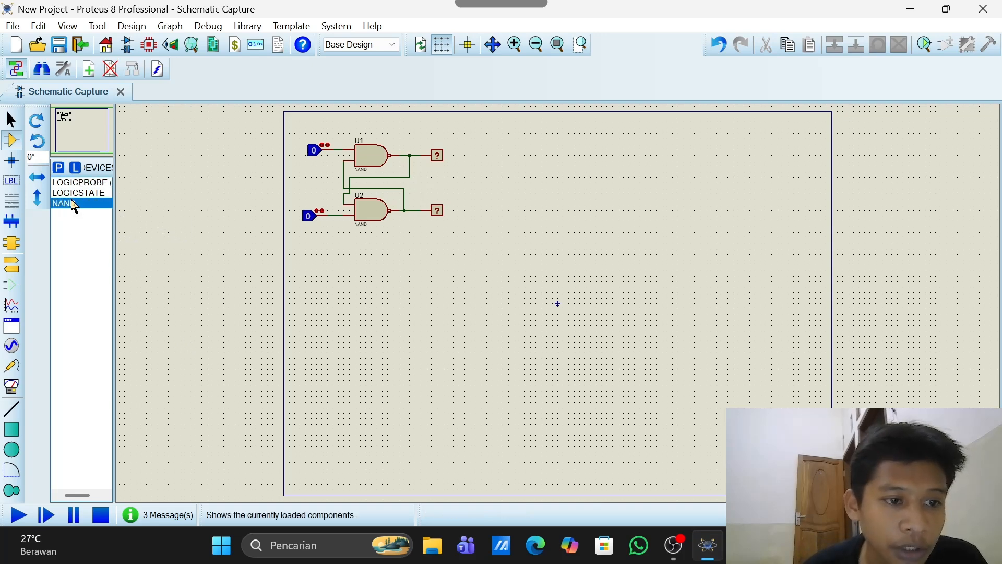
left_click(528, 148)
left_click(522, 155)
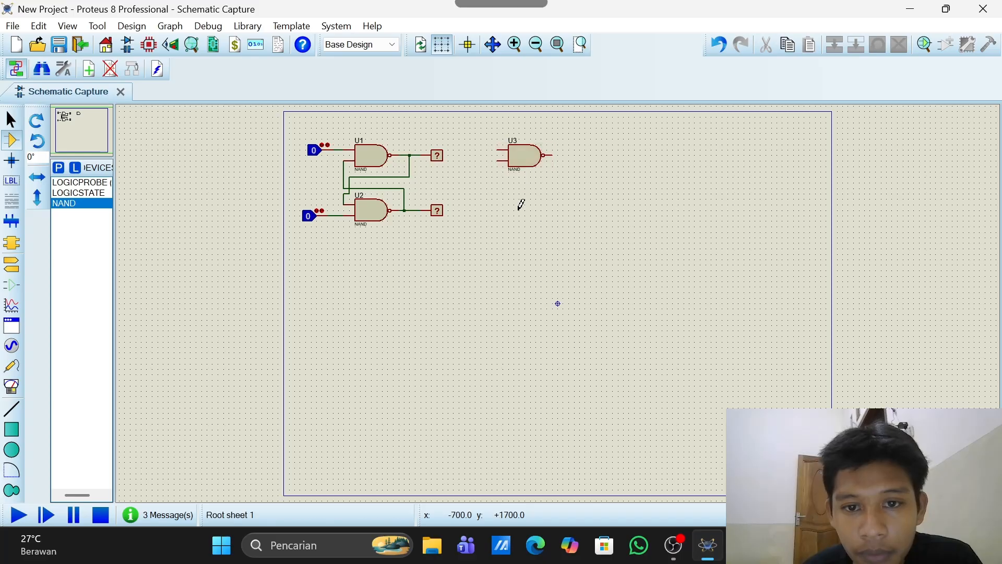
left_click(520, 204)
left_click(522, 210)
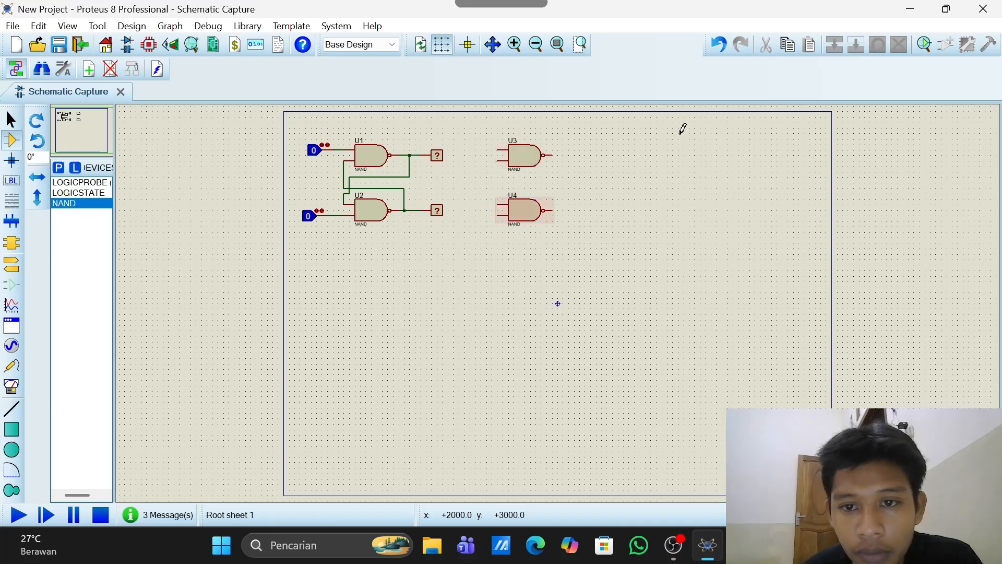
- Place another pair of NAND gates one above the other to the right of U3 and U4
left_click(633, 160)
left_click(633, 159)
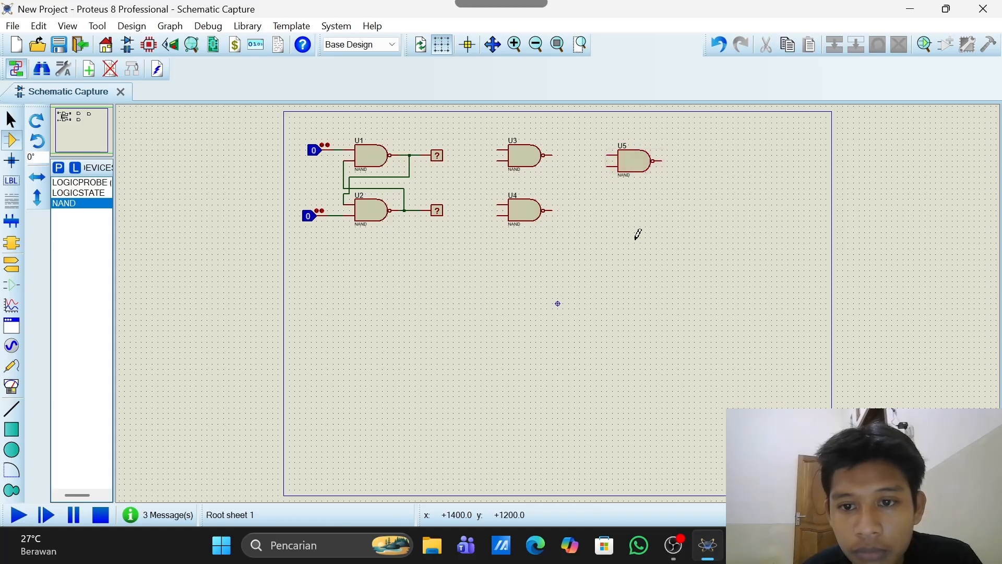
left_click(635, 213)
left_click(635, 217)
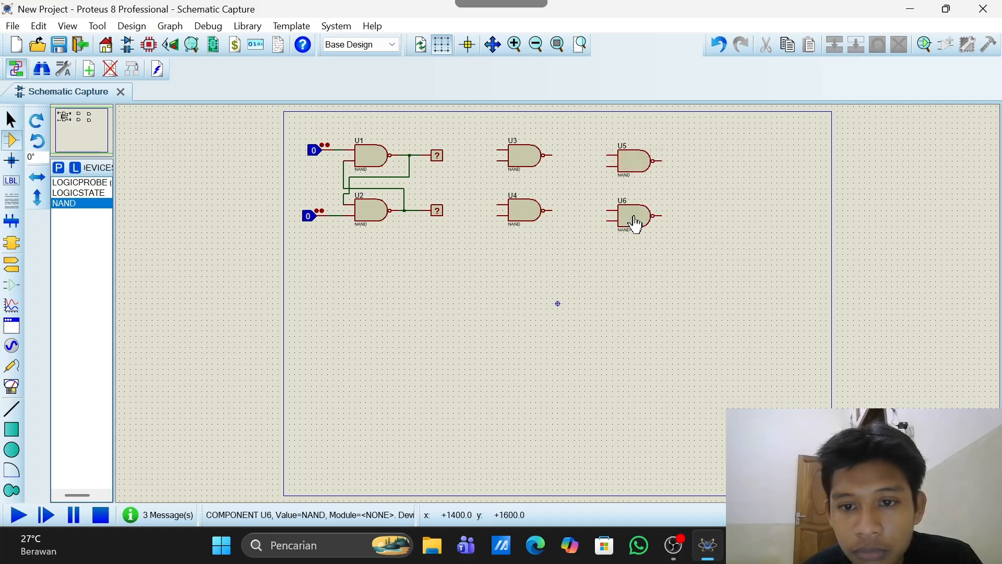
- Find the NOT device with the keyword "not", place it just left of and between U3 and U4, and rotate it clockwise
left_click(59, 169)
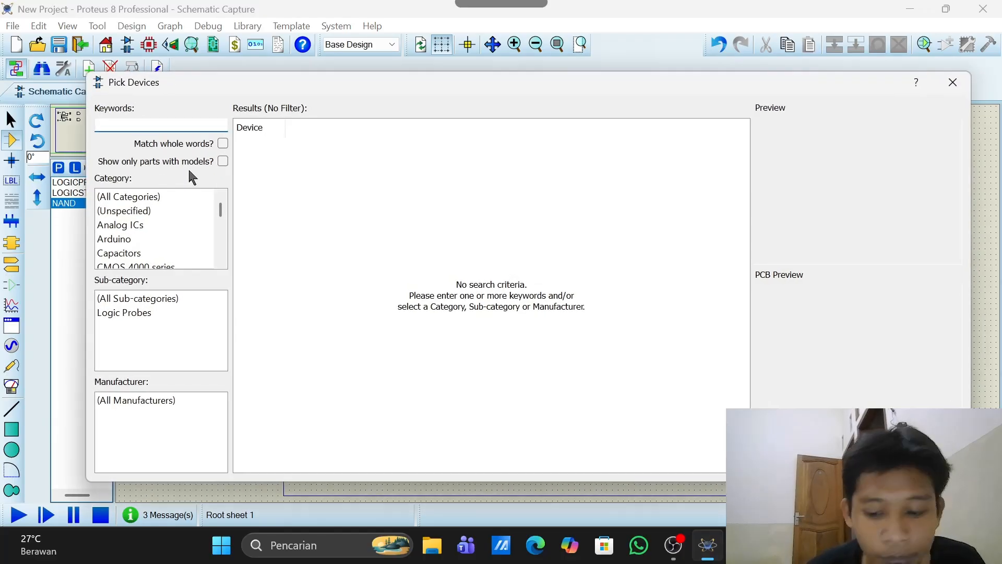
type("not")
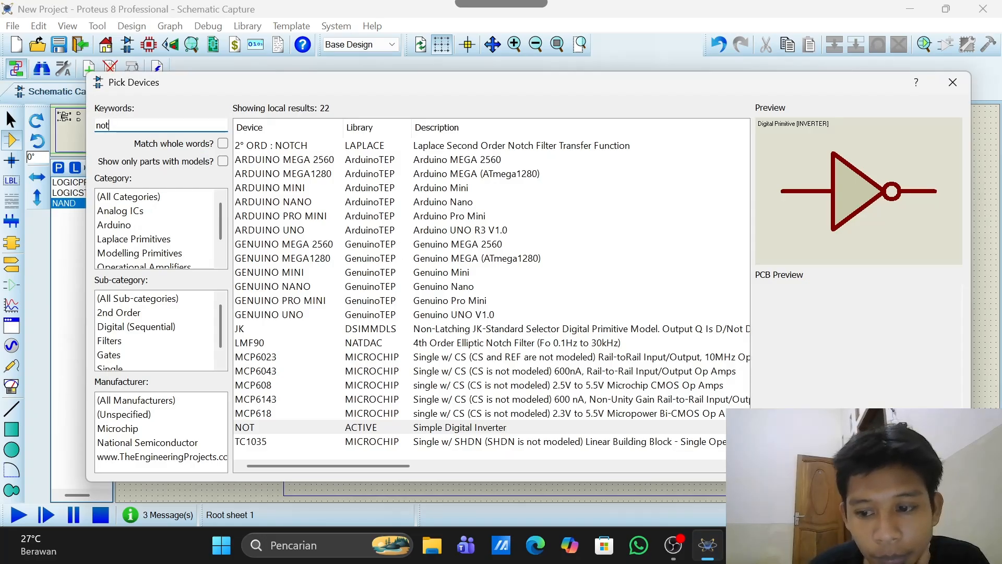
double_click(692, 430)
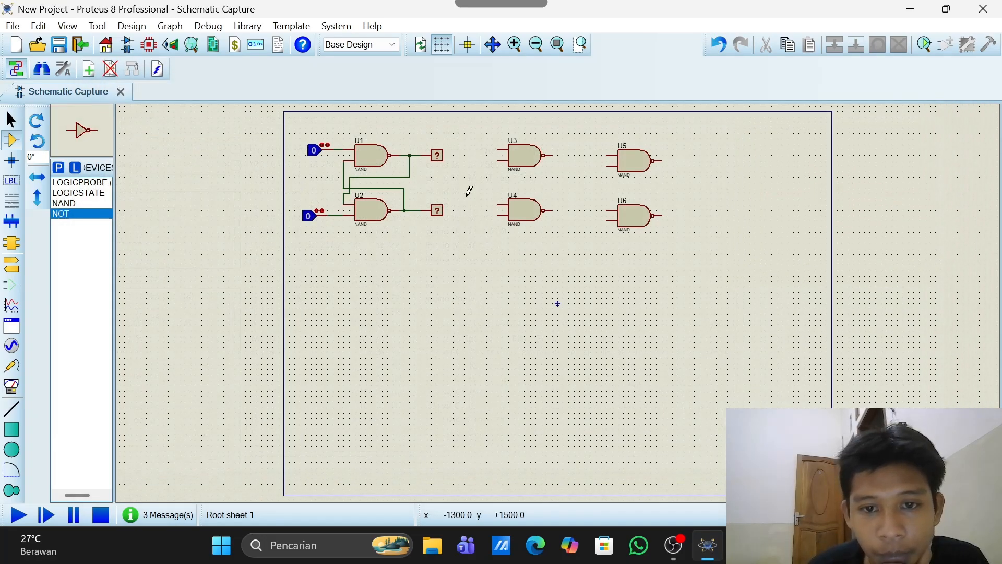
left_click(487, 183)
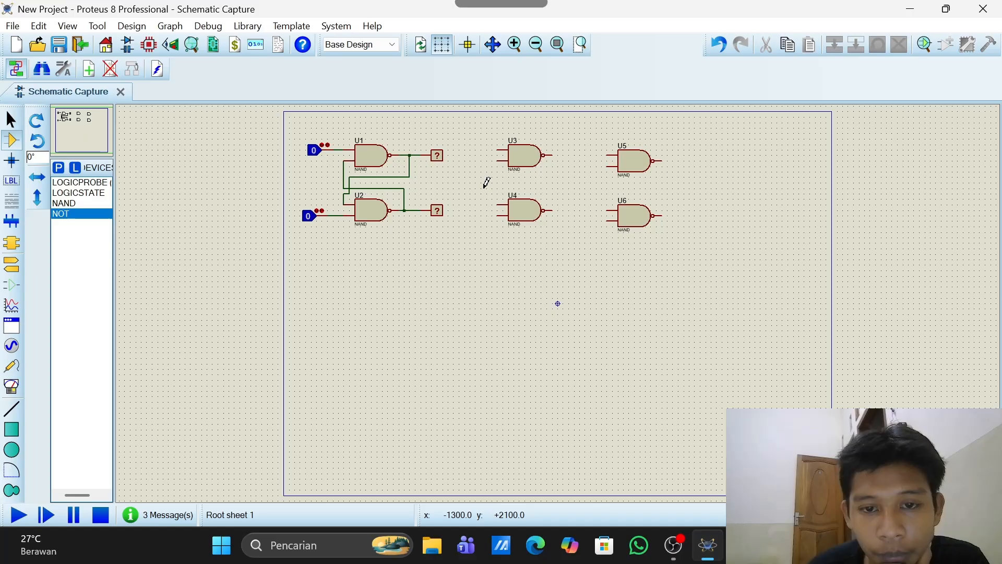
left_click(481, 188)
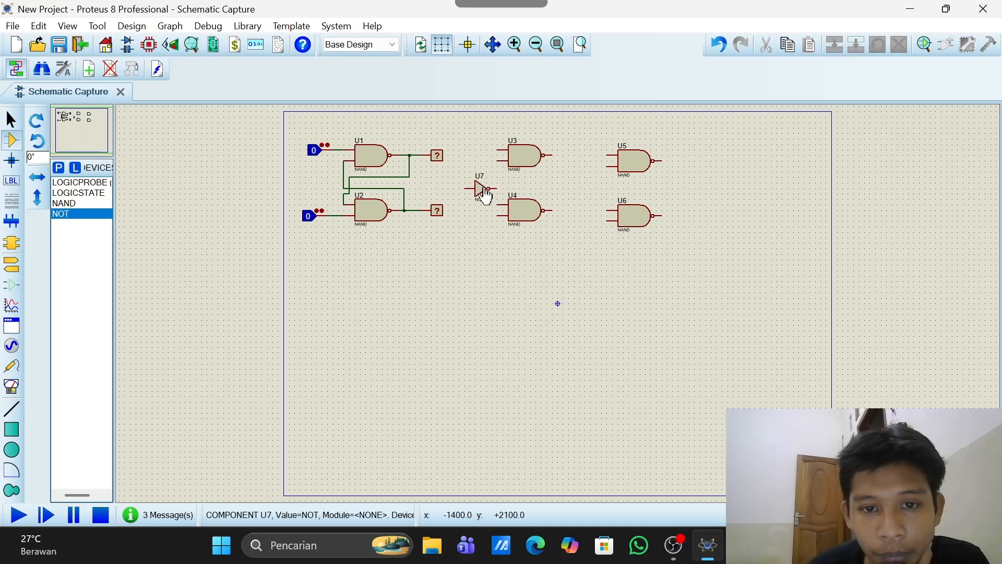
right_click(479, 196)
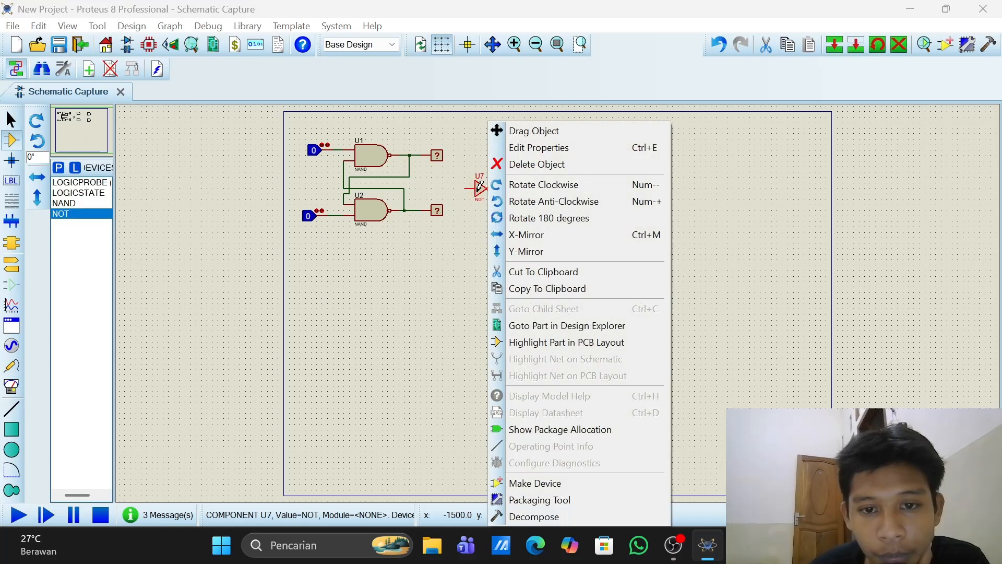
left_click(534, 184)
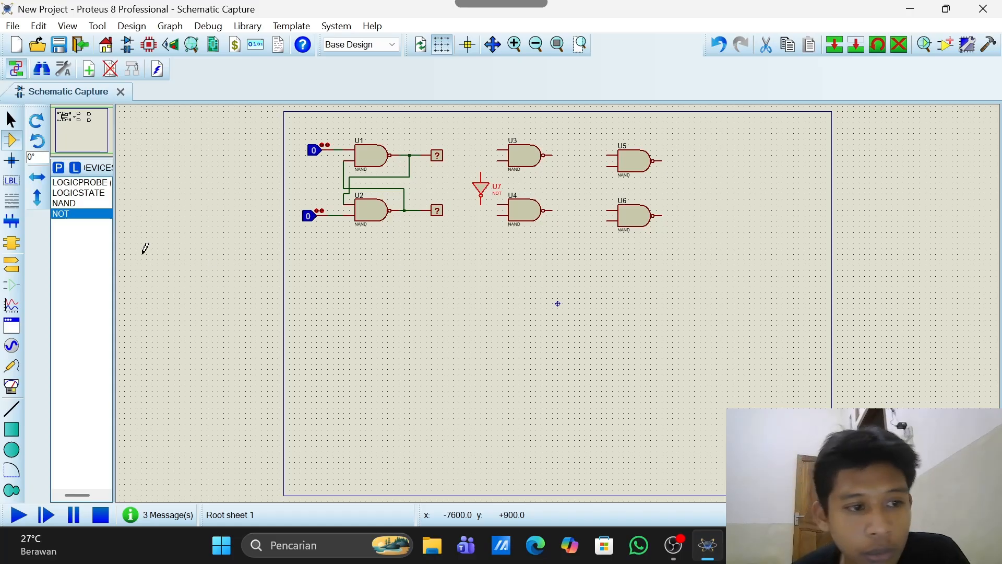
- Place a LOGICSTATE to the left of U3 and wire it to U3's upper input
left_click(91, 193)
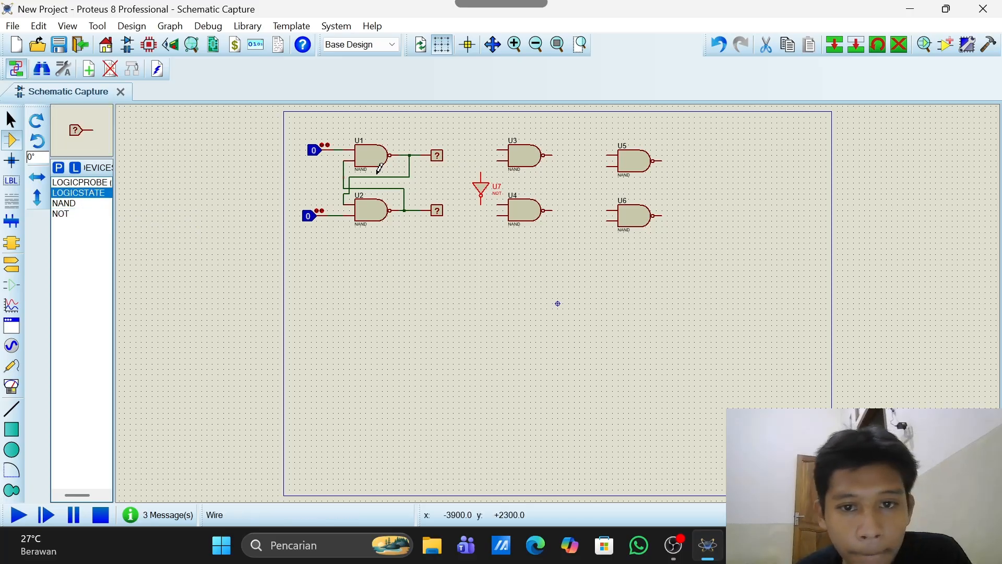
left_click(455, 151)
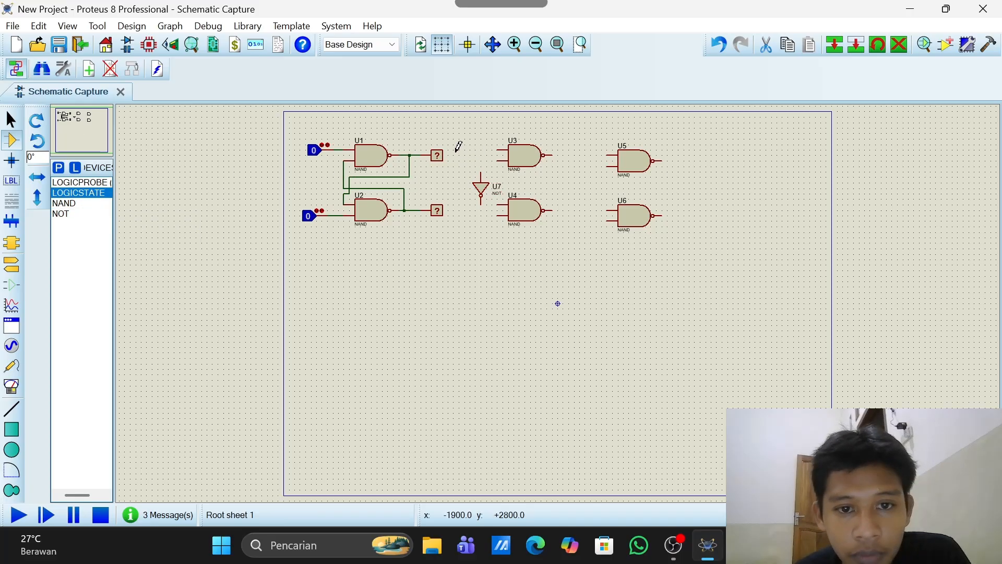
left_click(455, 152)
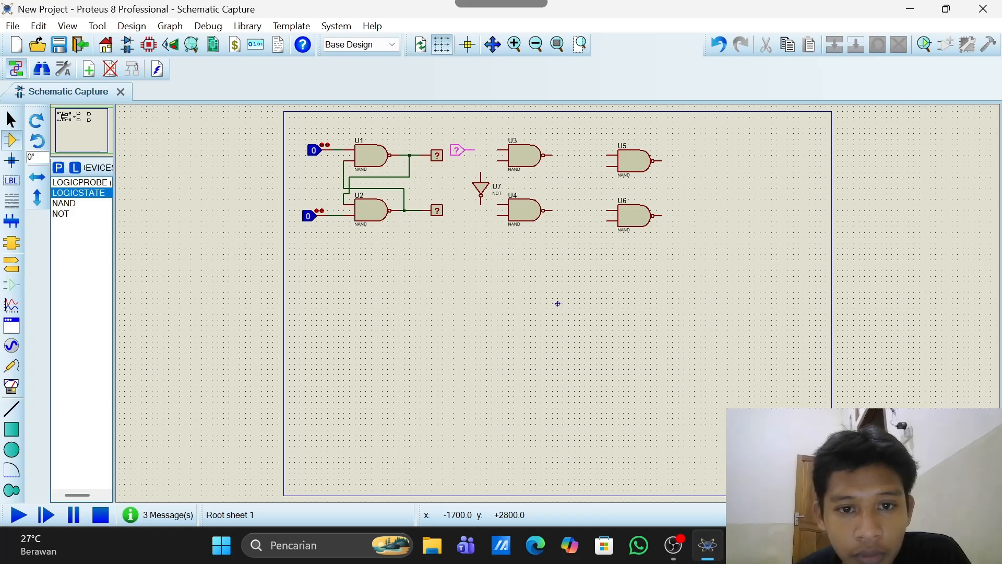
left_click(462, 151)
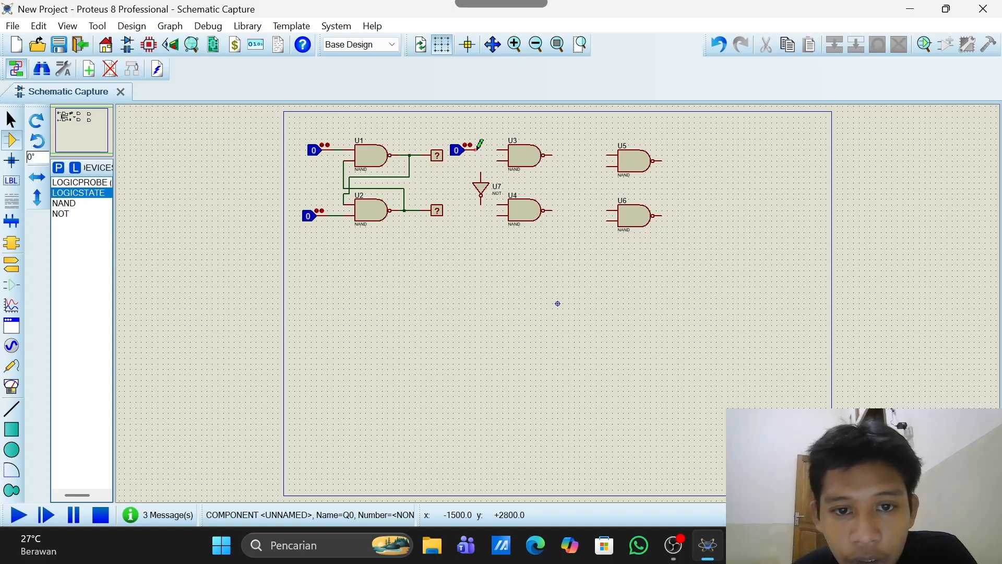
left_click(476, 149)
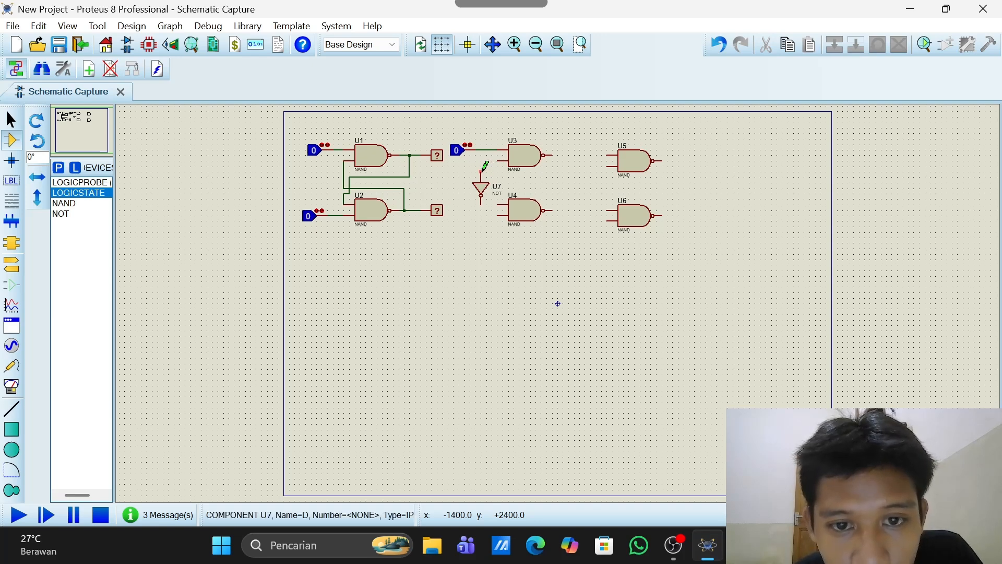
- Wire the NOT gate's input to the line between the logic state and U3, and its output to U4's upper input
left_click(482, 170)
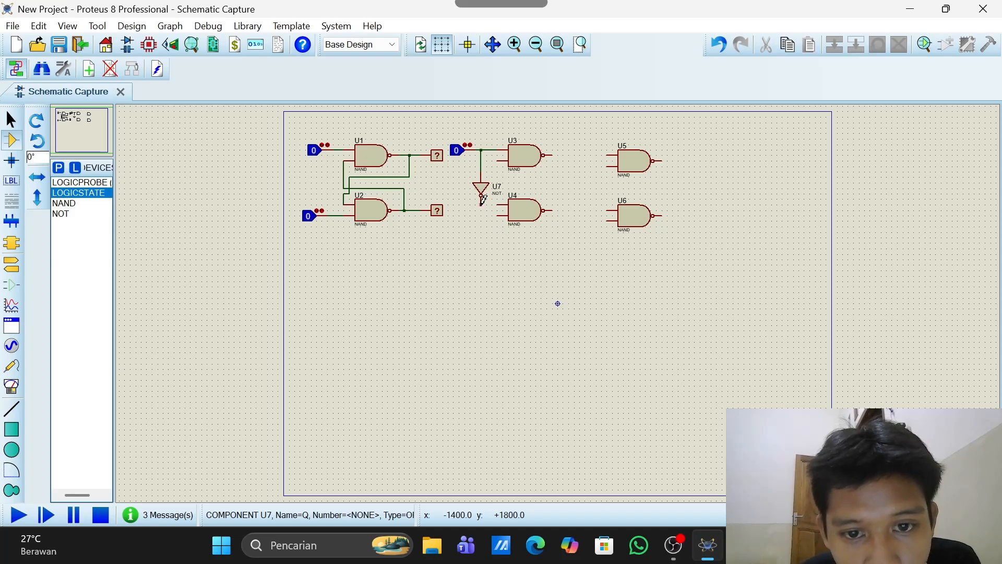
left_click(481, 198)
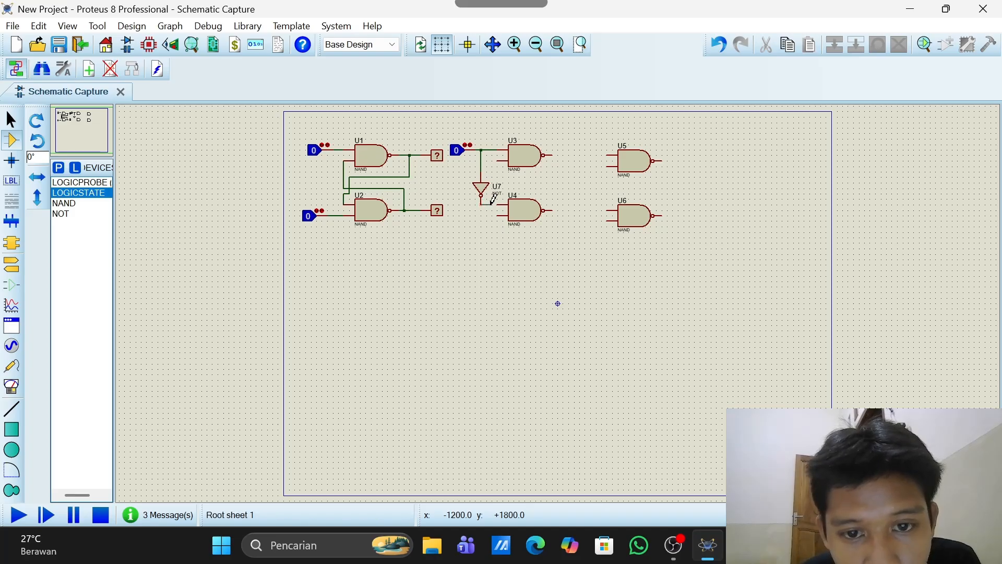
left_click(500, 202)
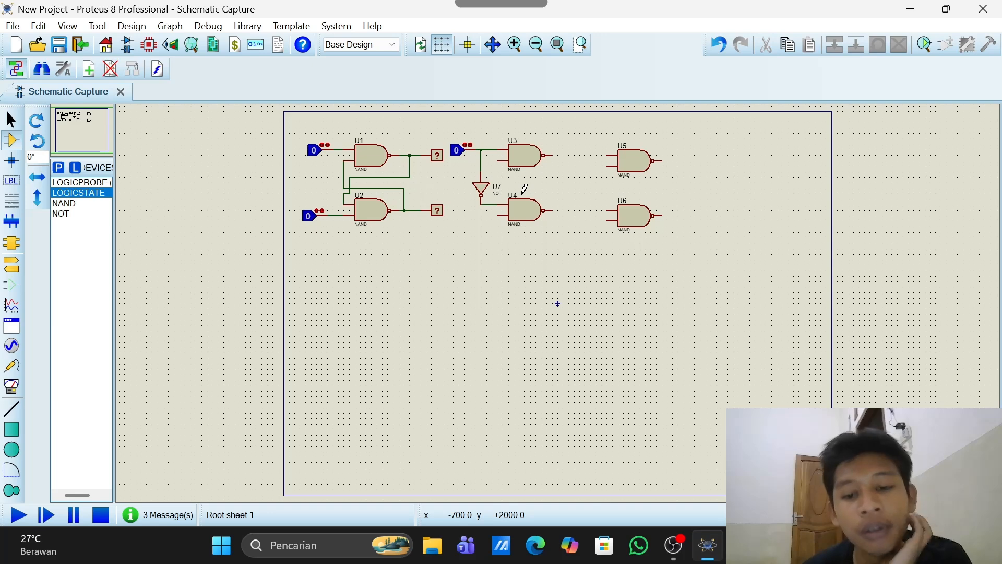
- Join the lower inputs of U3 and U4, and wire U3's output to U5's upper input and U4's output to U6's lower input
left_click(497, 160)
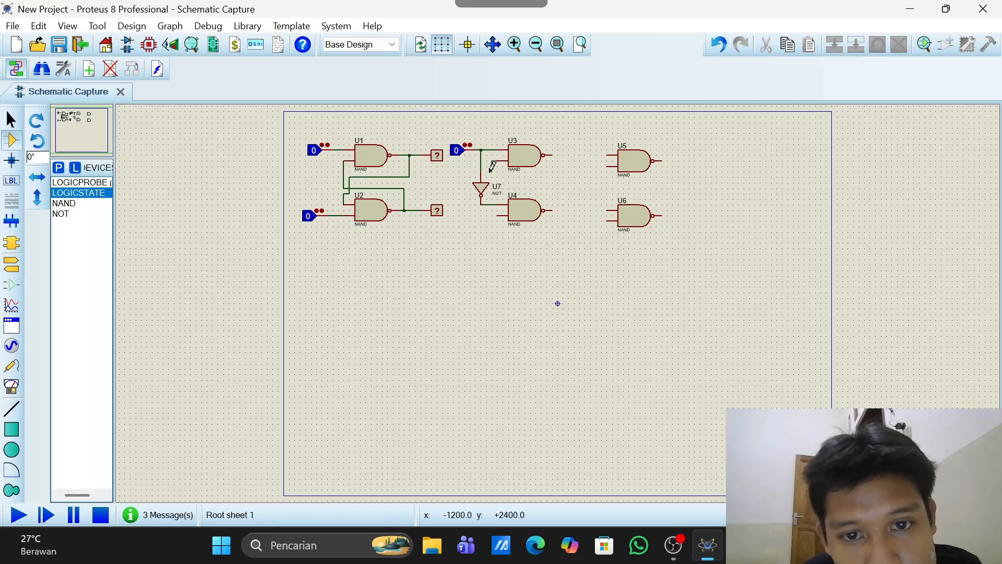
left_click(496, 214)
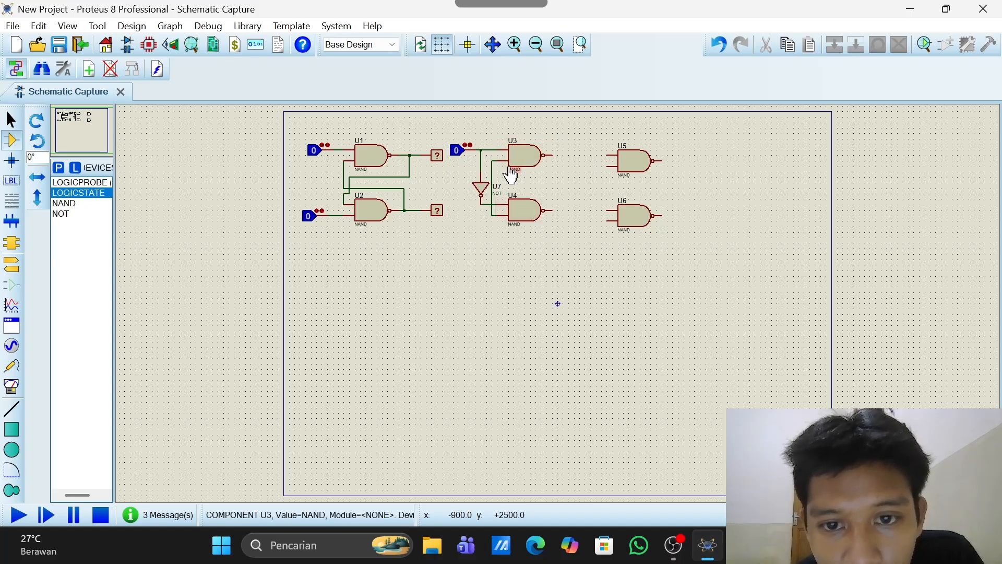
left_click(552, 154)
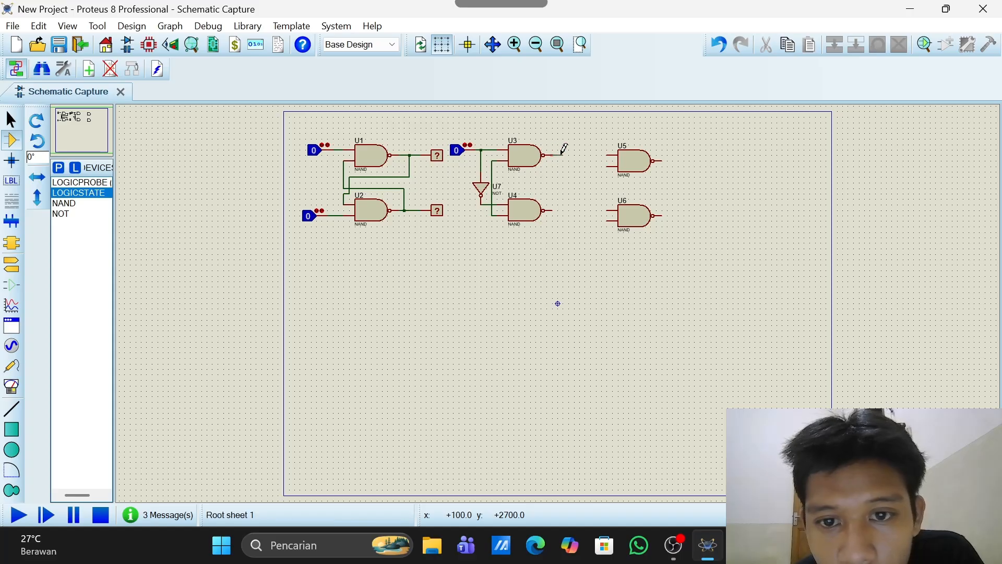
left_click(606, 154)
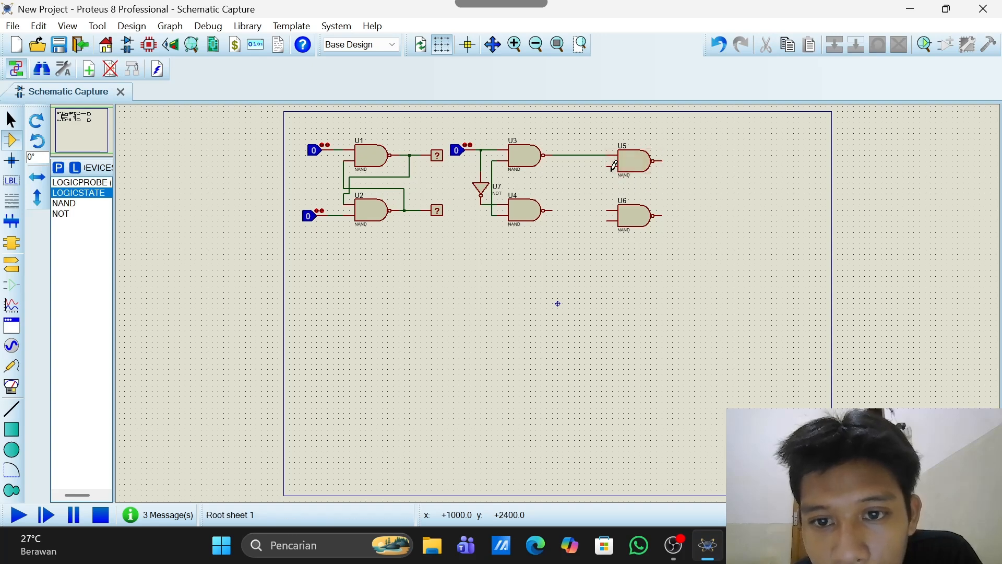
left_click(553, 209)
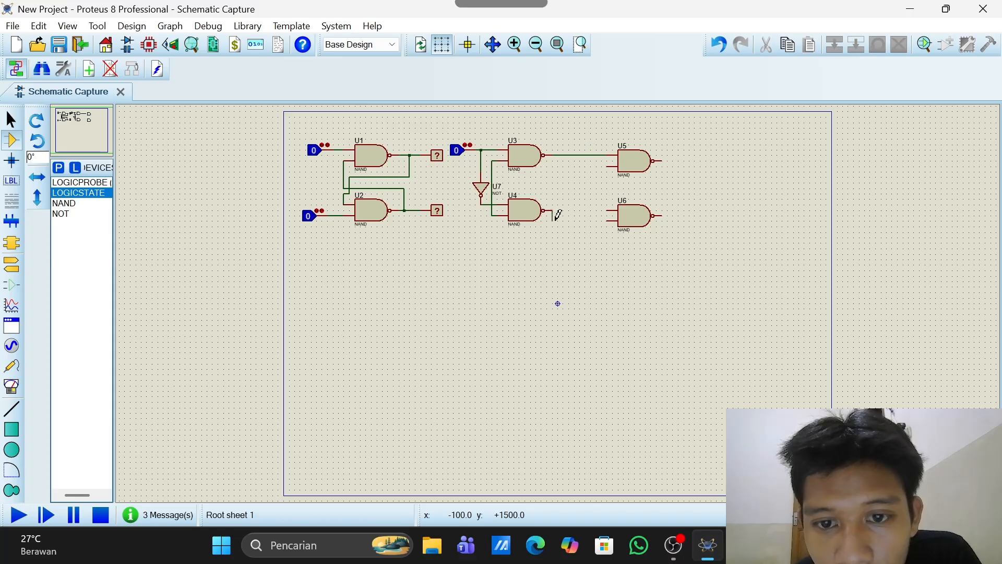
left_click(606, 219)
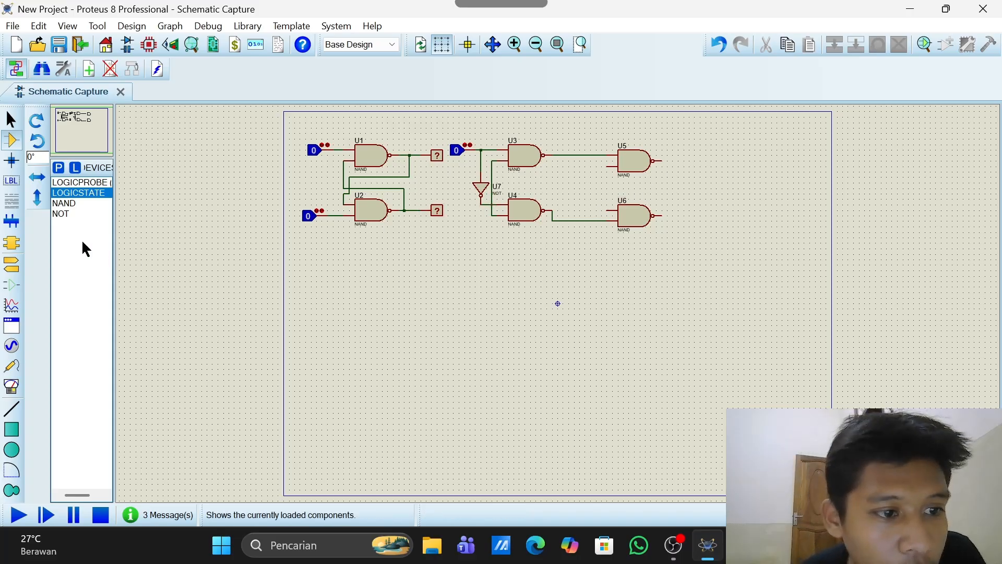
- Place a LOGICPROBE (BIG) to the right of U5 and of U6 and wire each gate's output to its probe
left_click(94, 182)
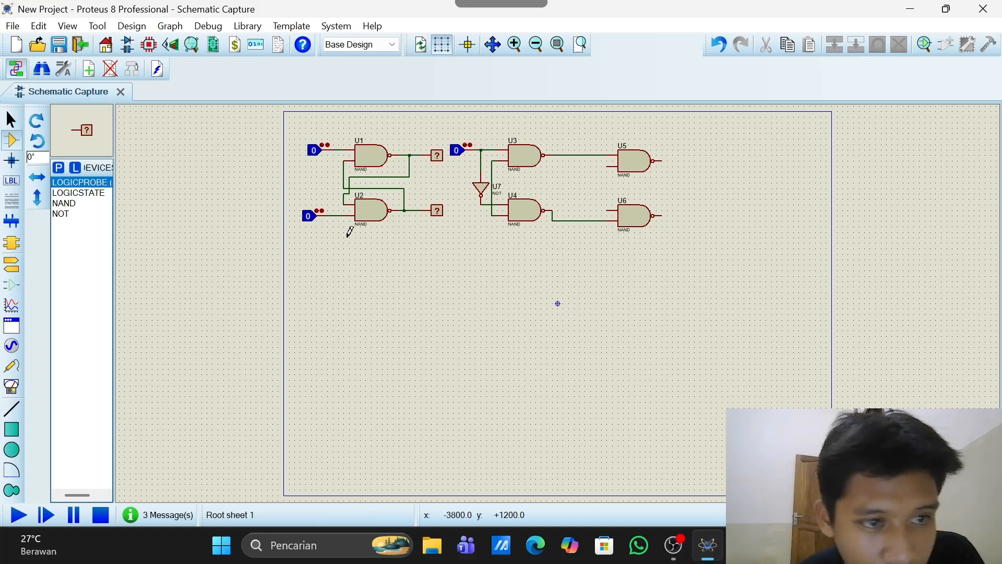
left_click(705, 157)
left_click(703, 161)
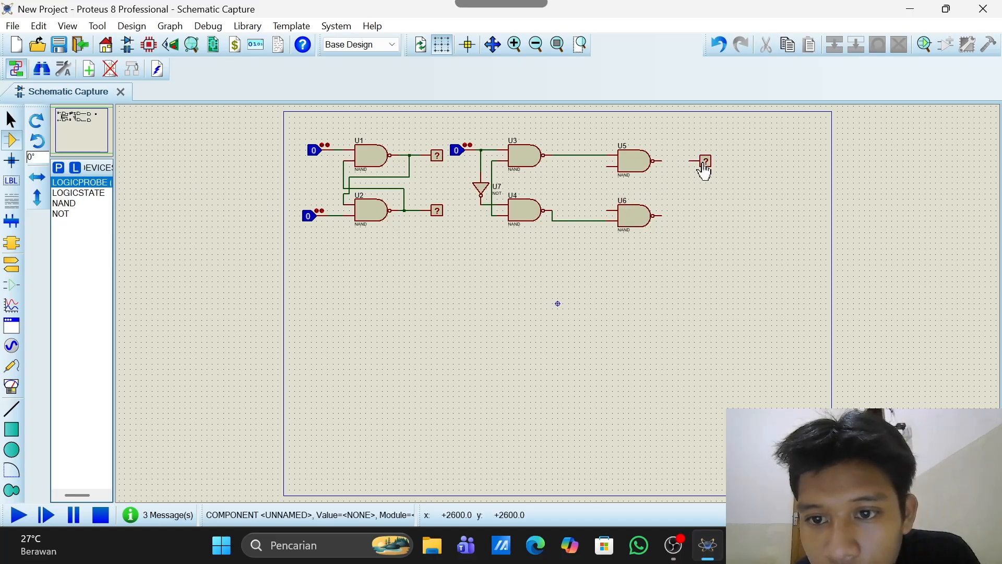
left_click(705, 212)
left_click(704, 216)
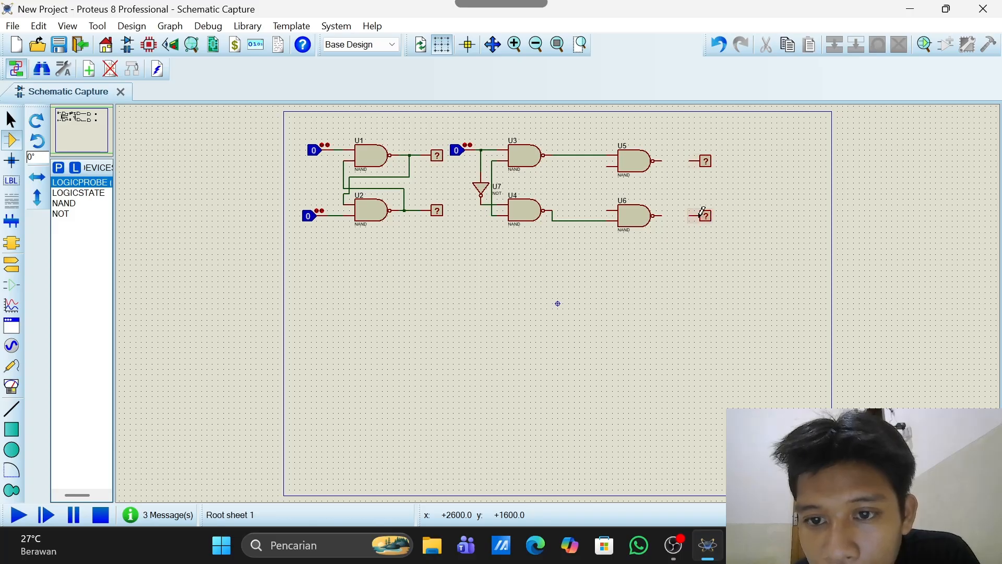
left_click(663, 160)
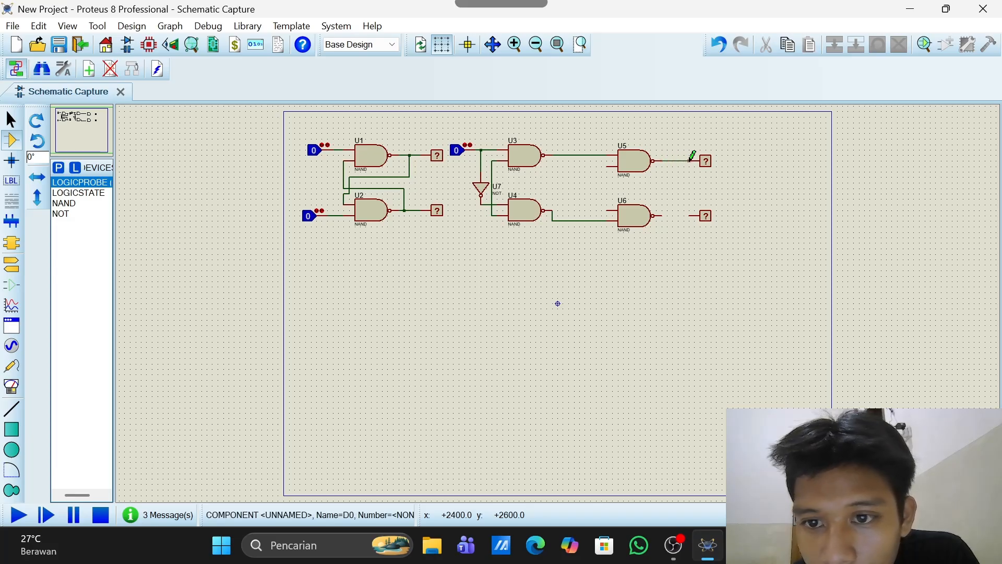
left_click(692, 160)
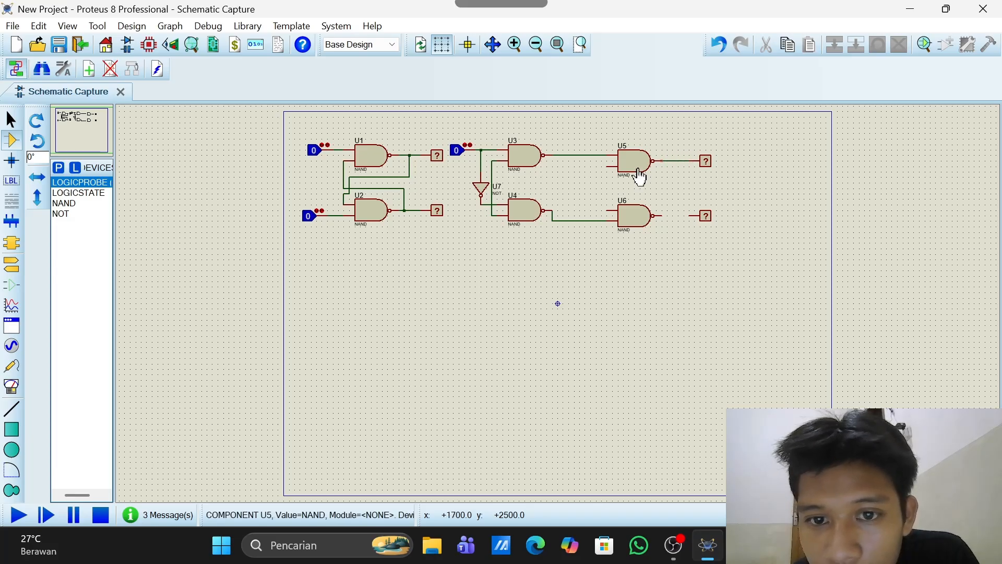
left_click(661, 215)
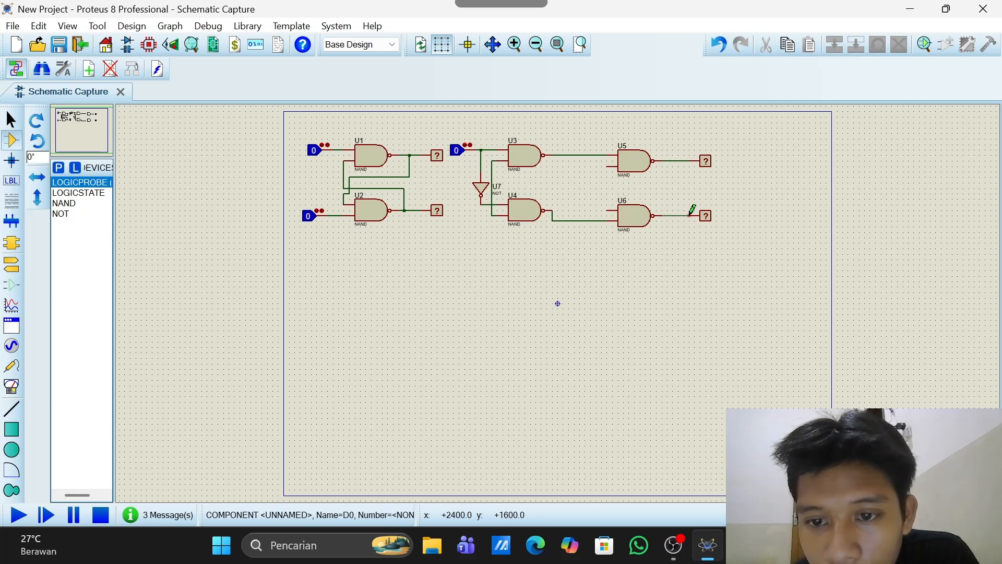
left_click(692, 213)
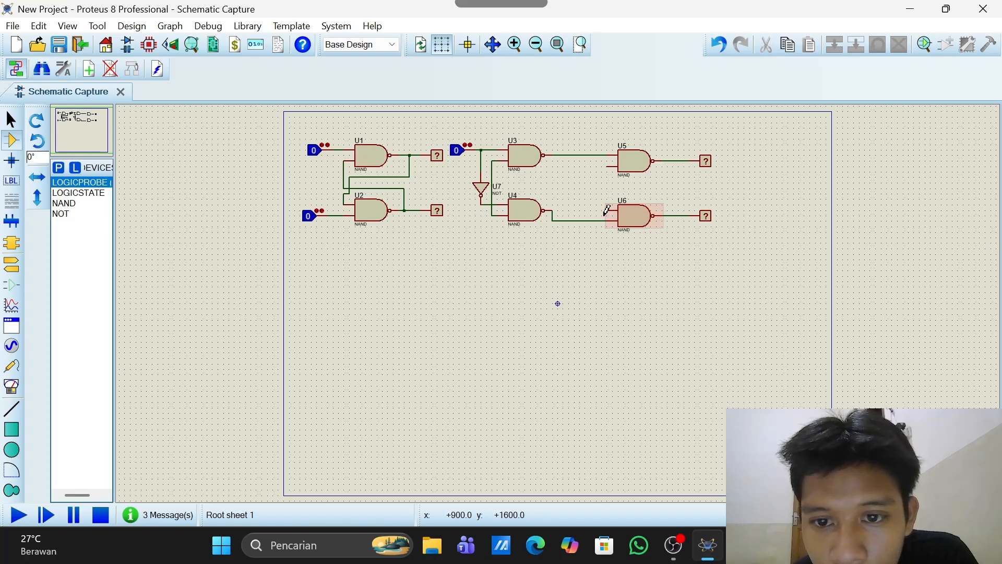
- Cross-couple the output gates by wiring U5's lower input to U6's output and U6's upper input to U5's output
left_click(607, 167)
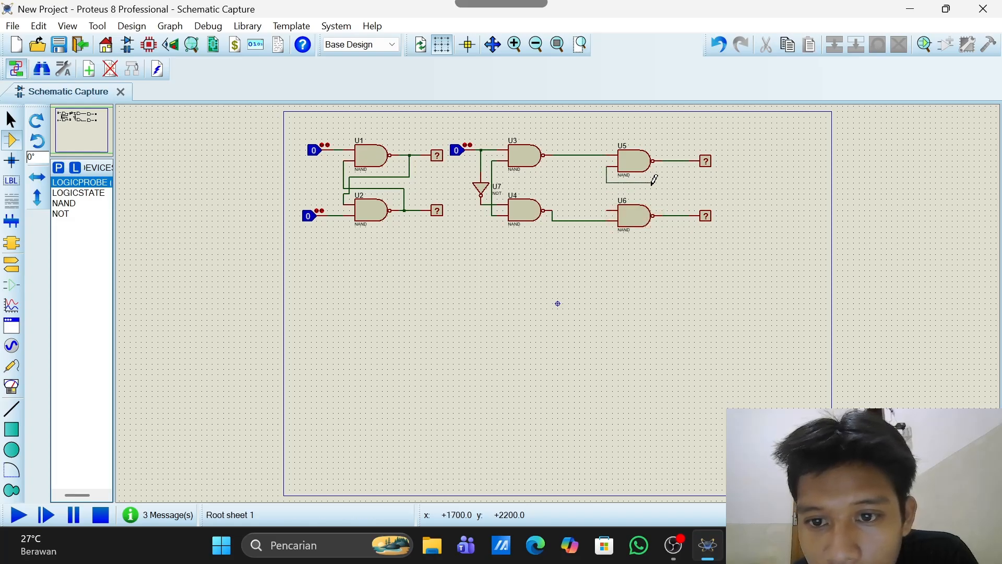
left_click(667, 215)
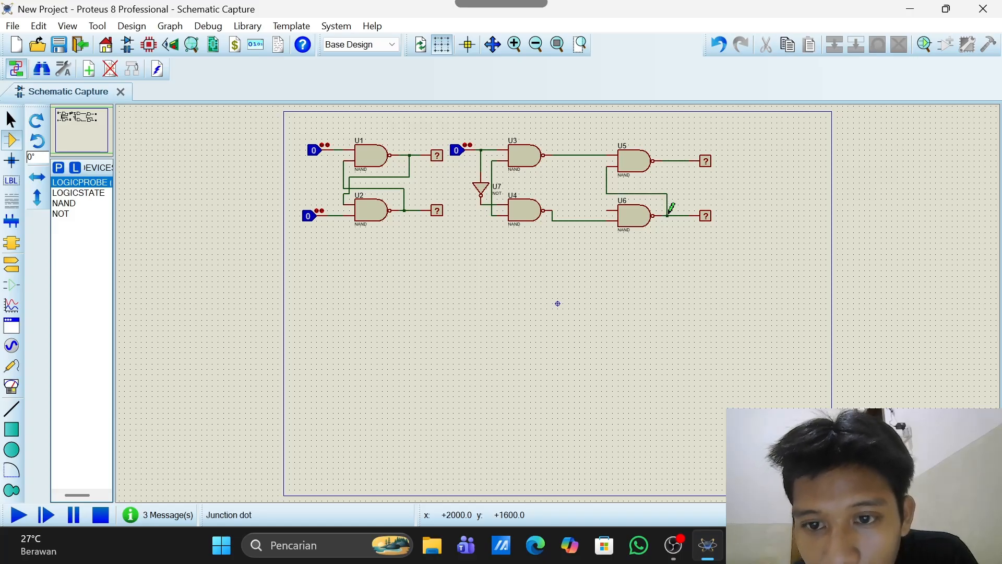
left_click(609, 209)
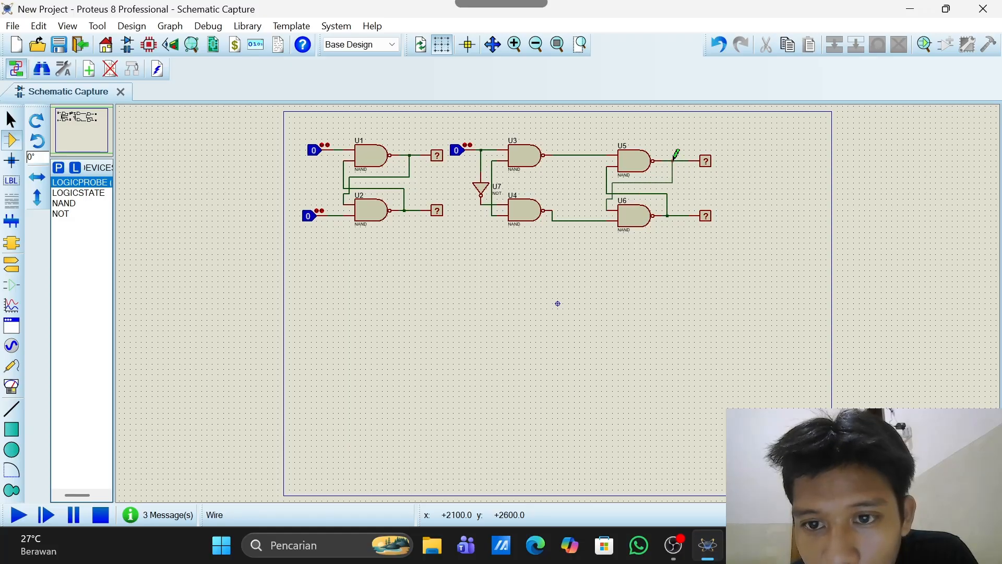
left_click(674, 160)
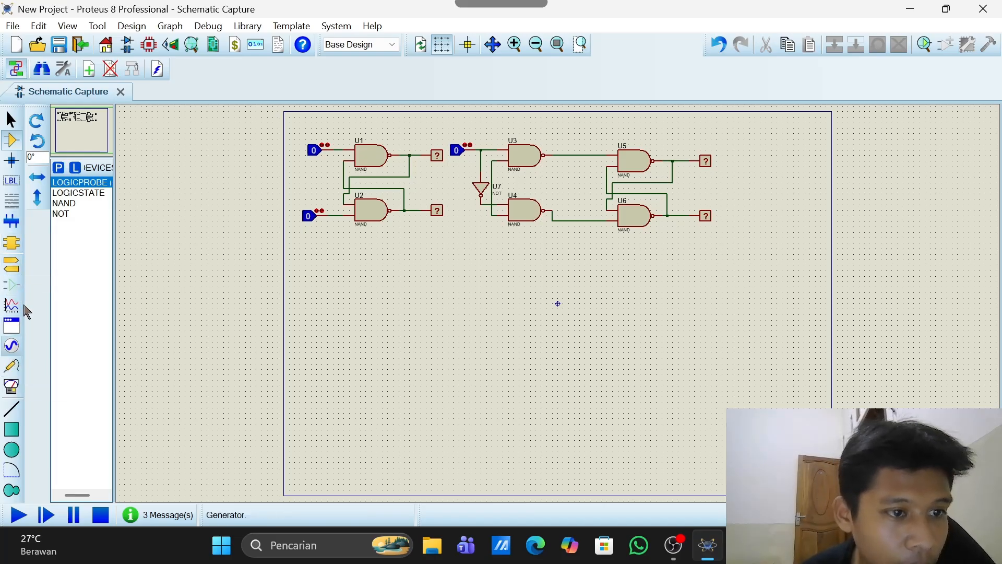
- Add the BUTTON device from the library and place it beside U4, connected to the joined lower inputs of U3 and U4
left_click(58, 168)
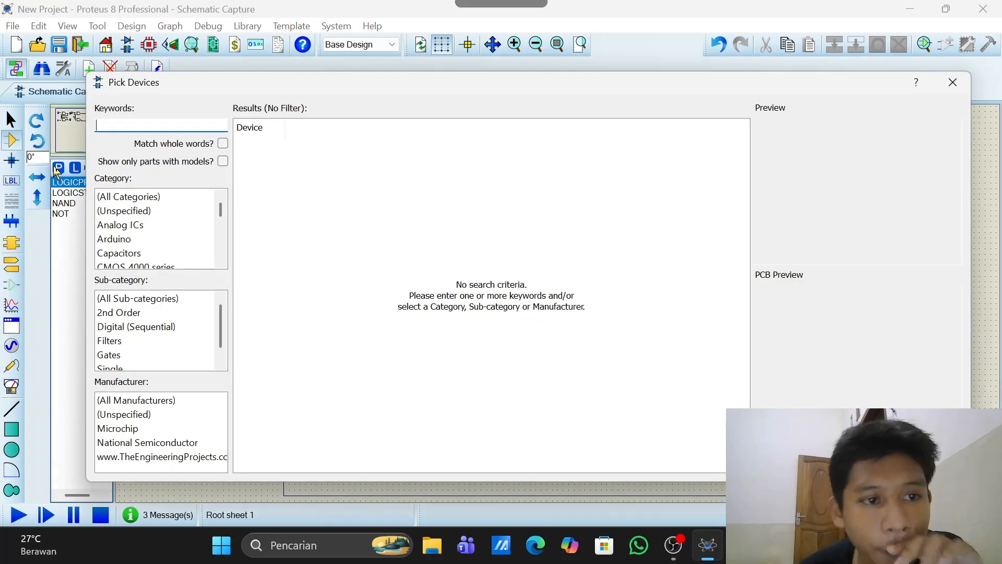
type("b")
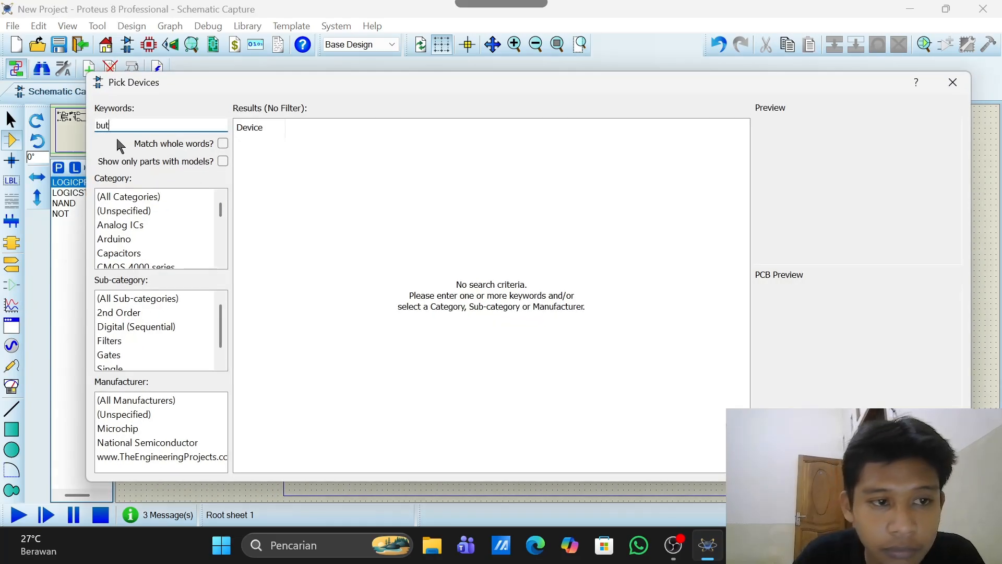
type("ut")
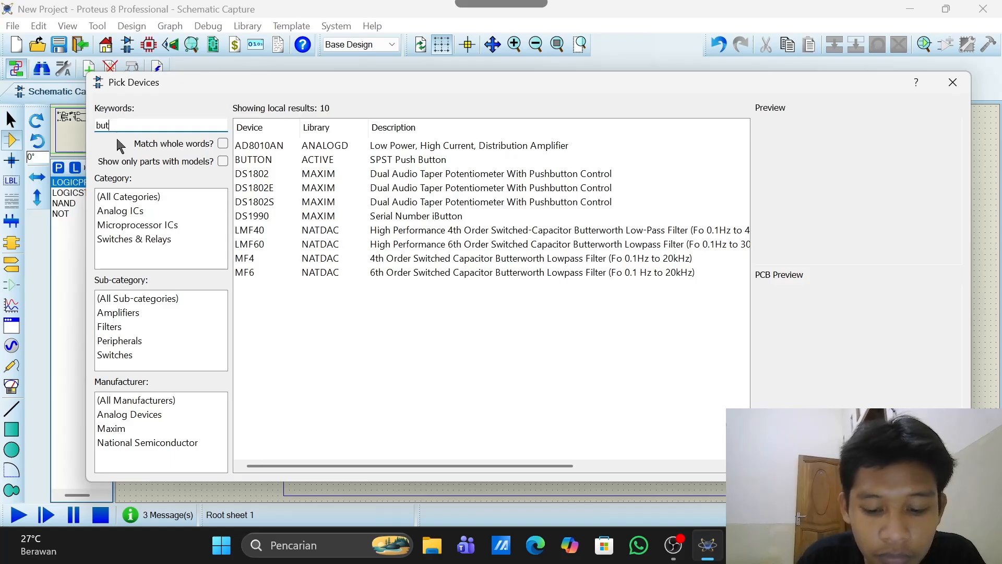
type("ton")
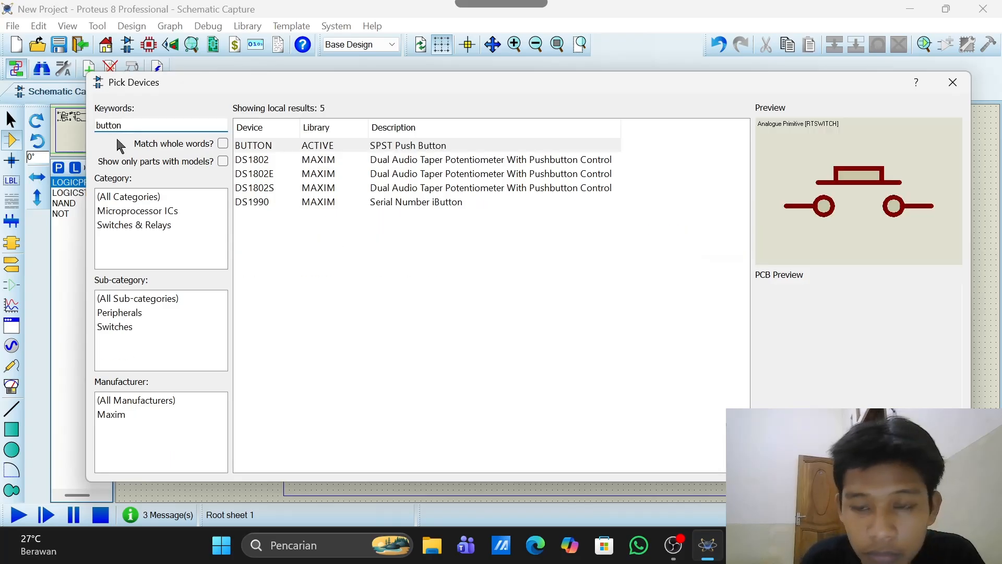
key("Return")
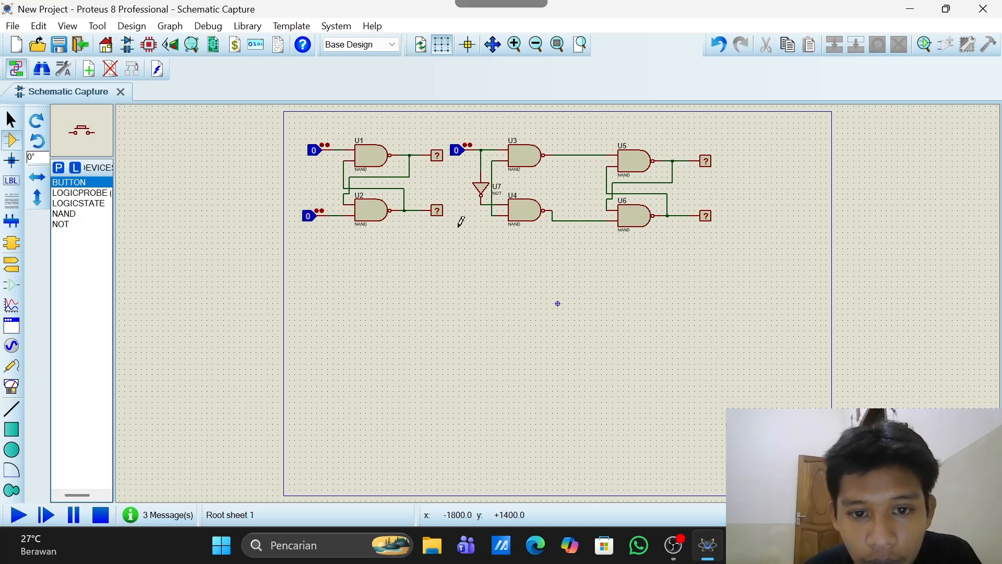
left_click(461, 216)
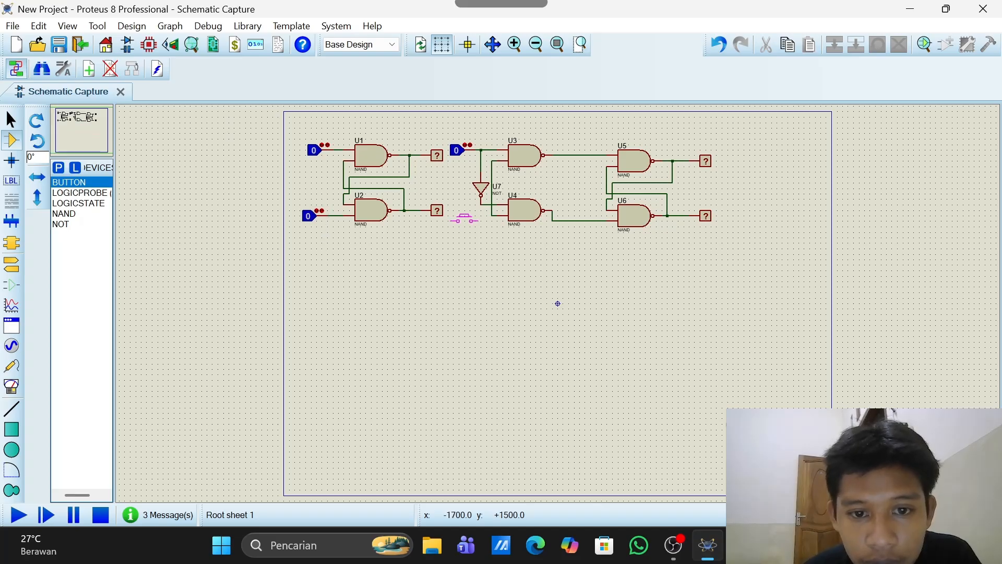
left_click(464, 218)
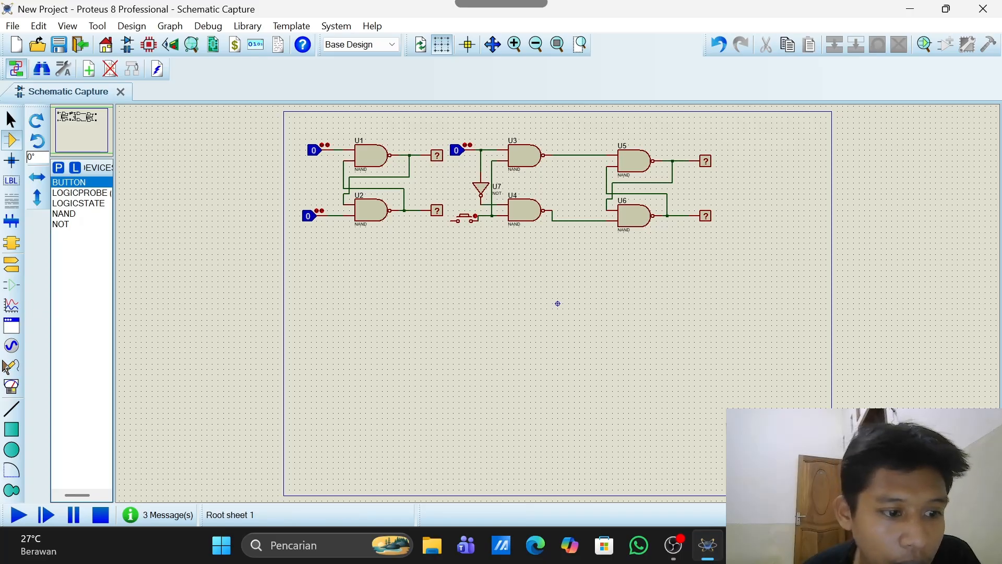
- Place a DCLOCK generator on the free terminal of the push button
left_click(12, 348)
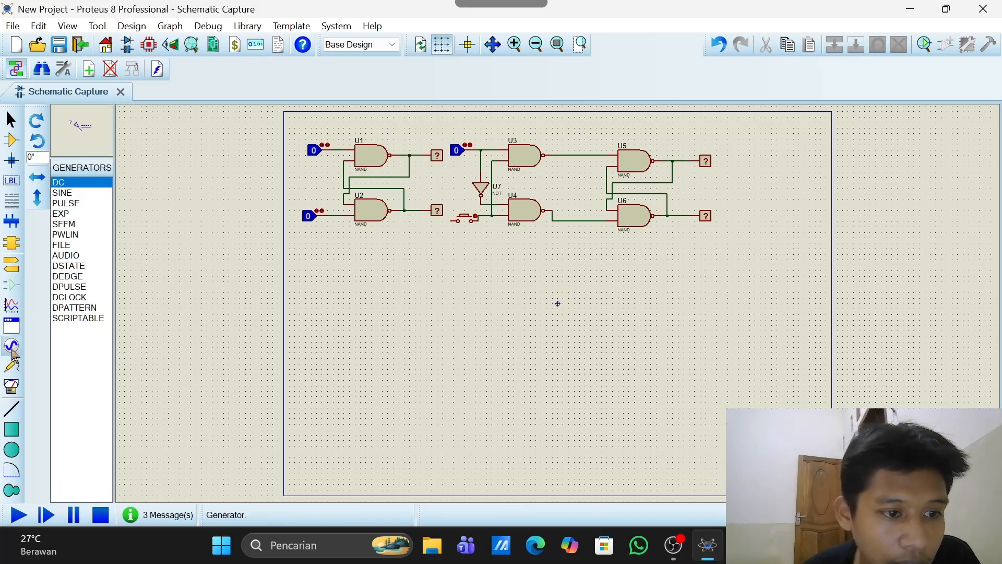
left_click(79, 299)
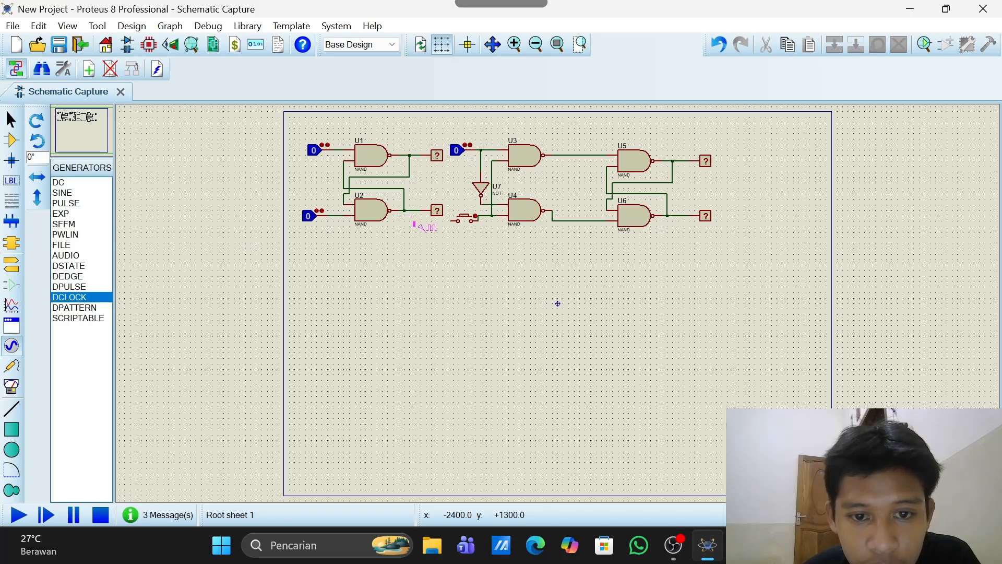
left_click(441, 222)
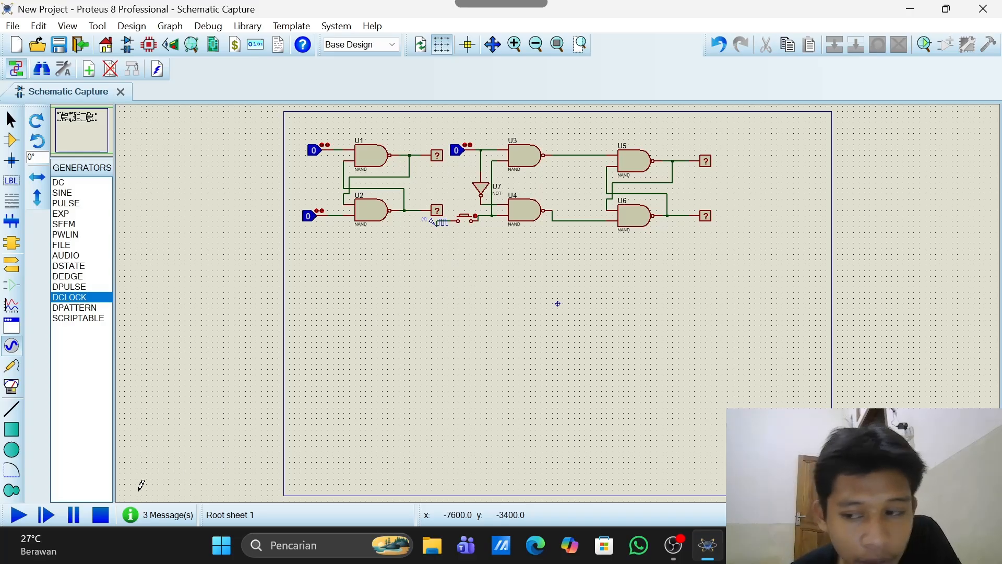
- Run the simulation and test the clocked flip-flop by operating the push button and toggling U3's logic state input
left_click(10, 514)
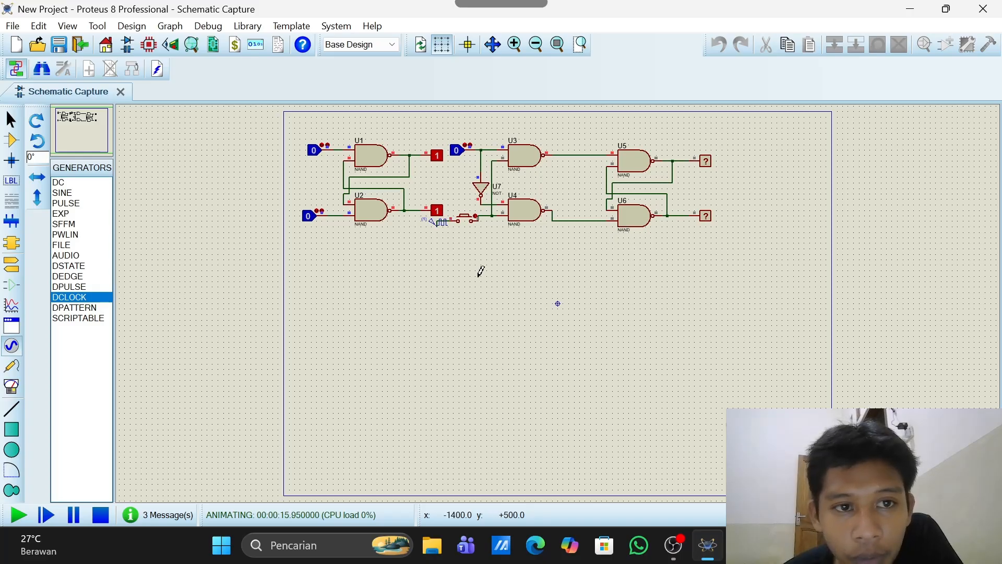
left_click(465, 222)
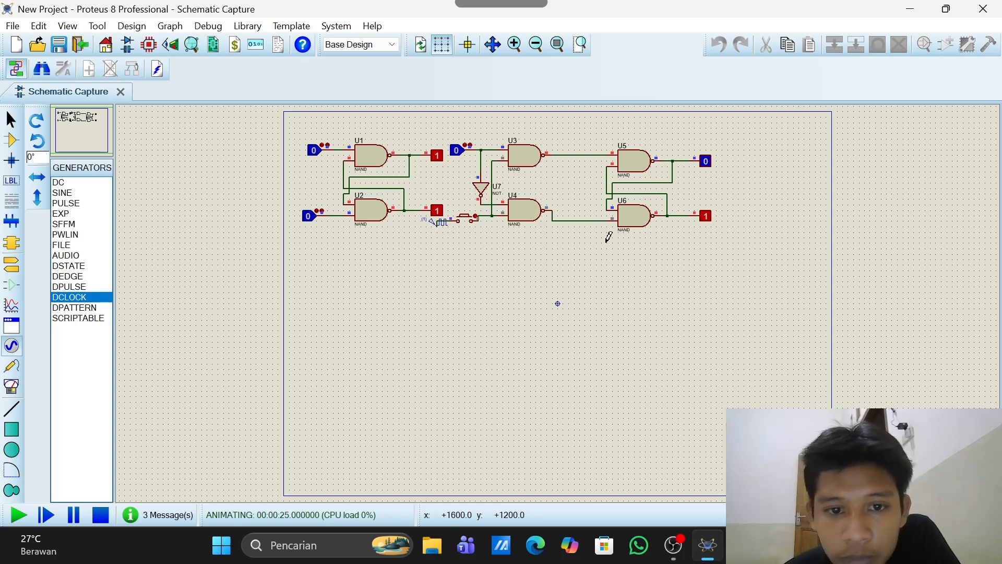
left_click(457, 157)
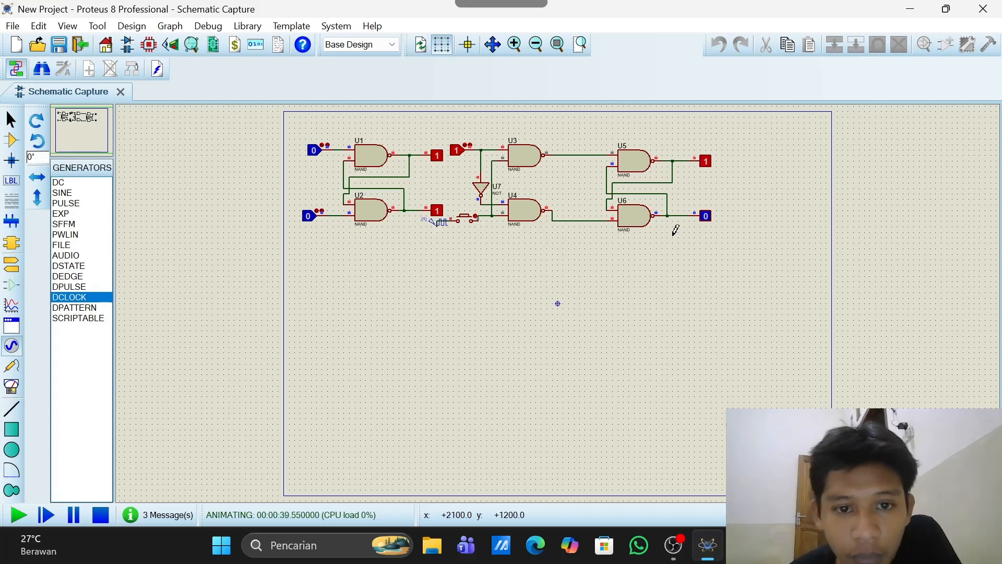
left_click(457, 156)
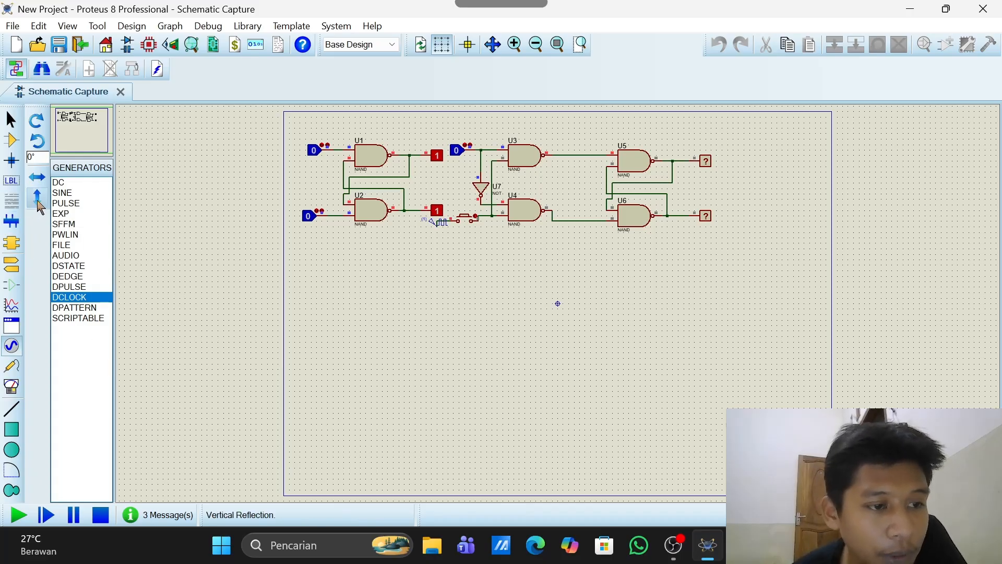
- Add the NAND_3 gate and the simple 2-input OR gate from the library to the project's devices
left_click(13, 141)
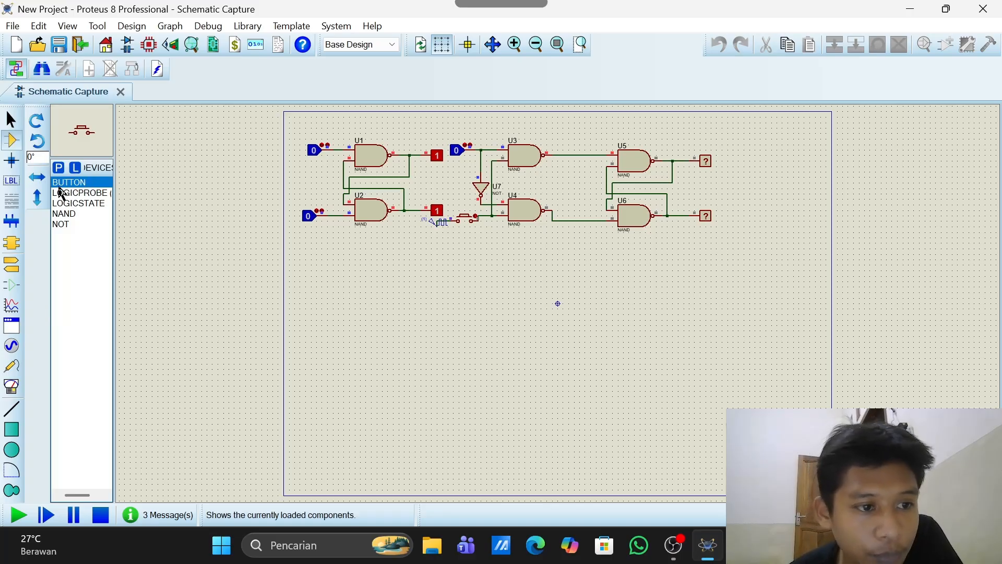
left_click(59, 168)
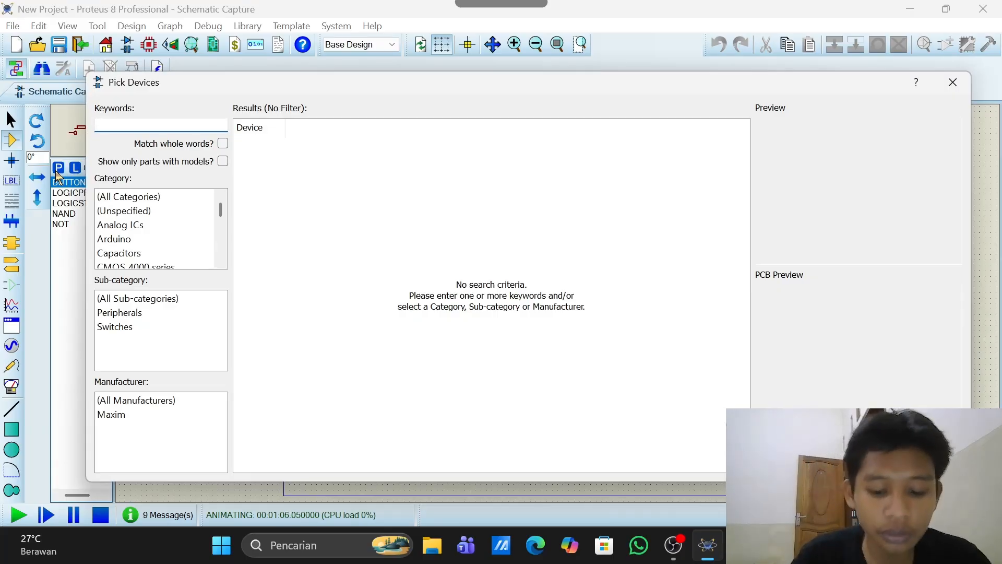
type("nand")
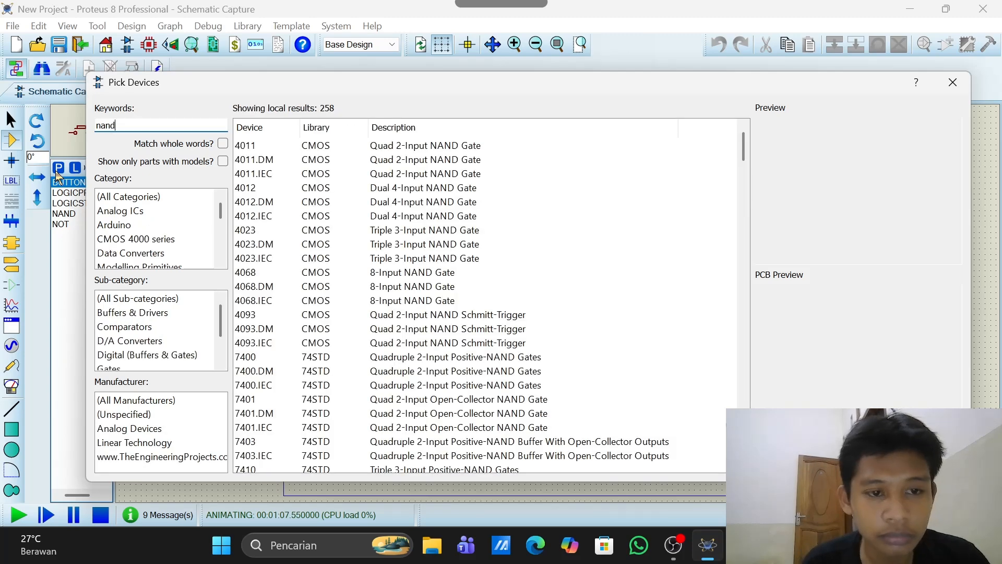
scroll(346, 282, "down", 2)
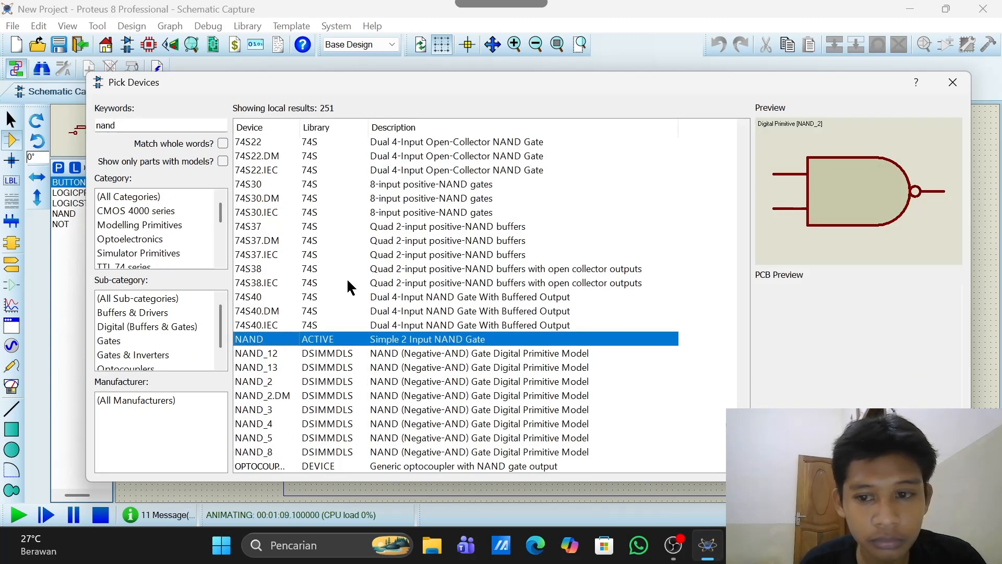
left_click(294, 411)
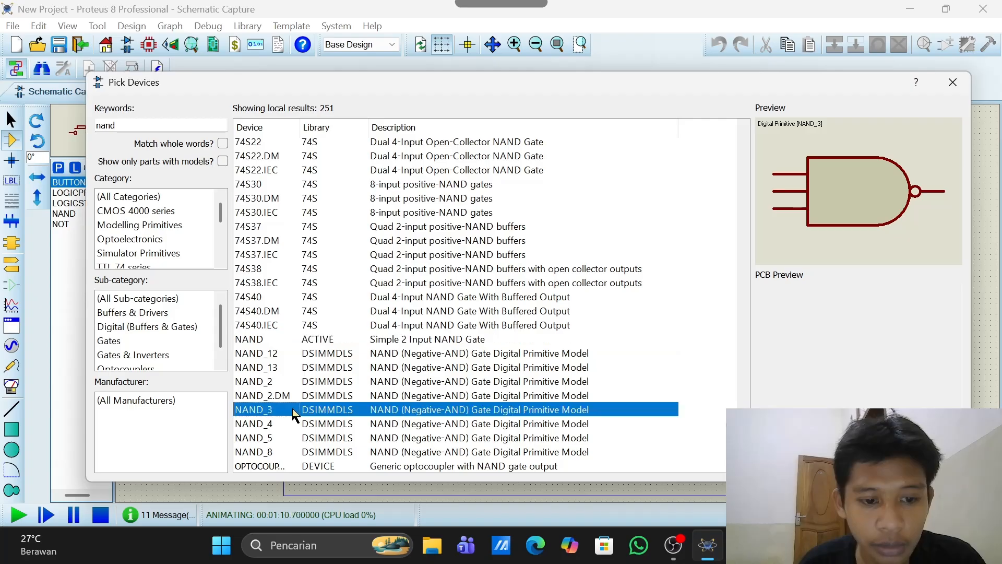
key("Return")
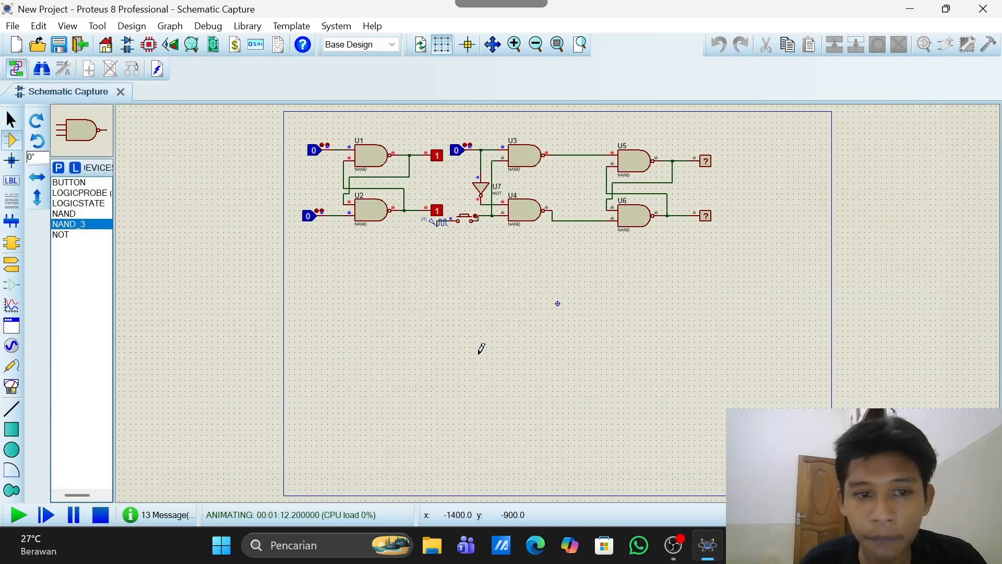
left_click(57, 168)
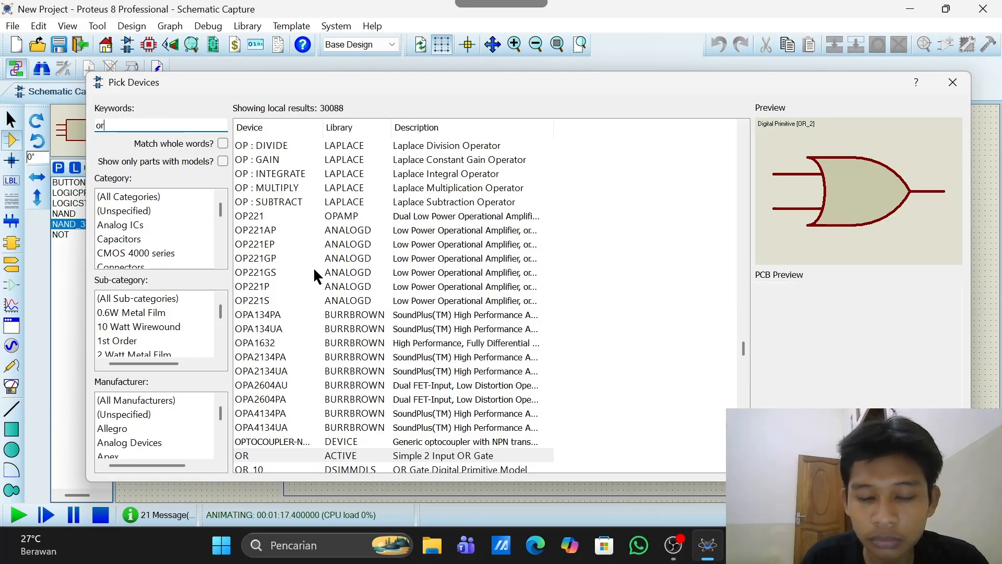
key("Return")
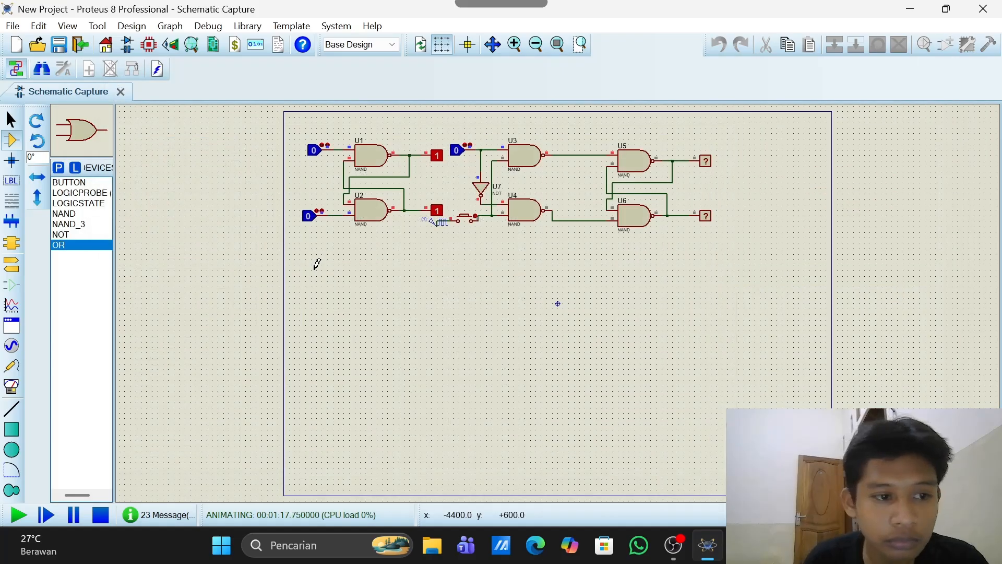
- Stop the simulation and place two NAND_3 gates one above the other below U2
left_click(72, 224)
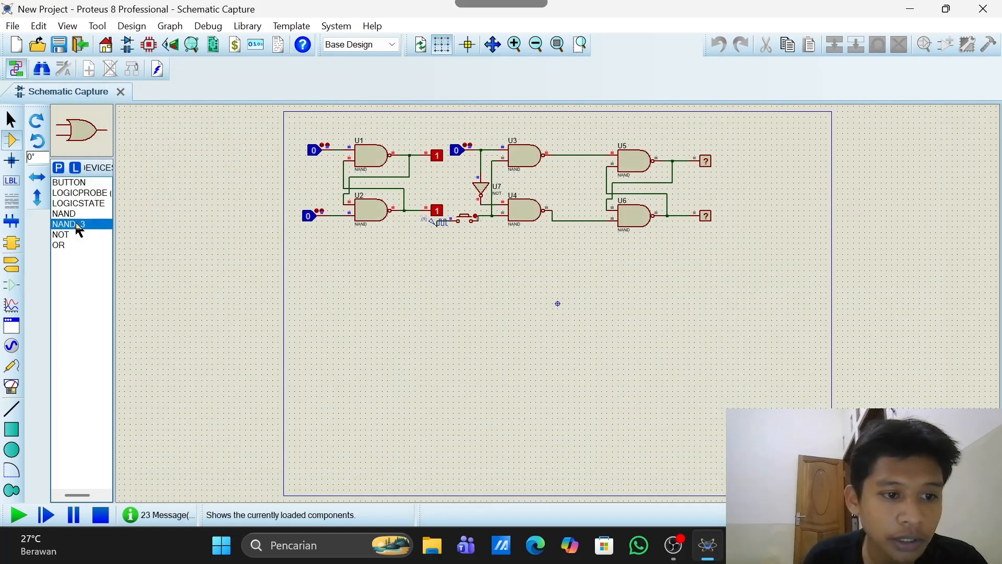
left_click(358, 294)
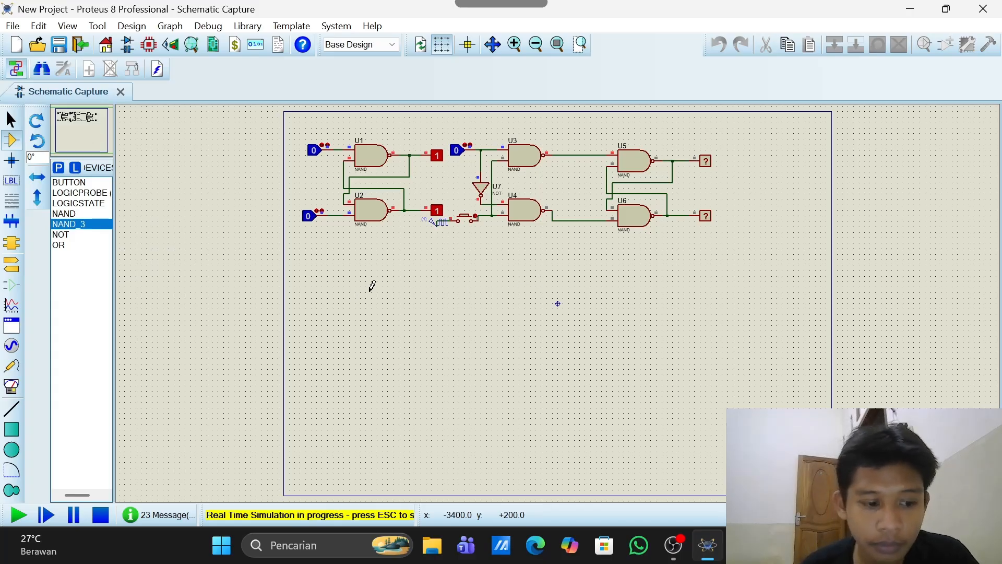
left_click(101, 514)
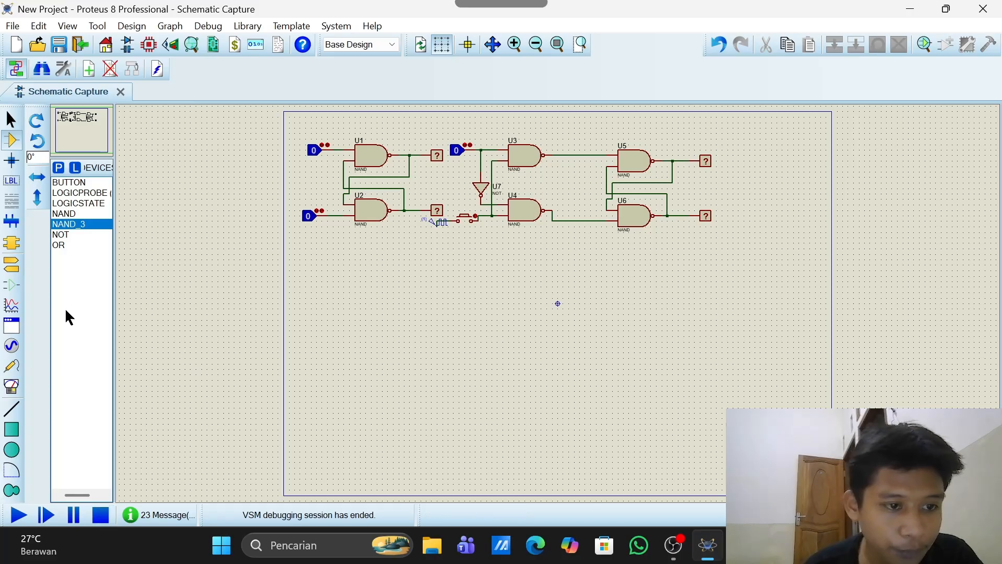
left_click(375, 286)
left_click(379, 275)
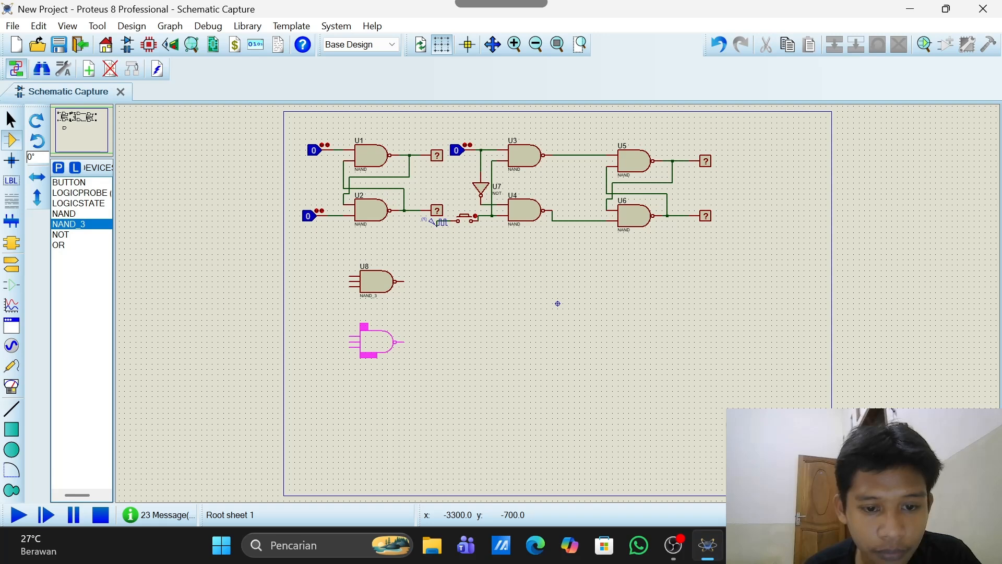
left_click(375, 342)
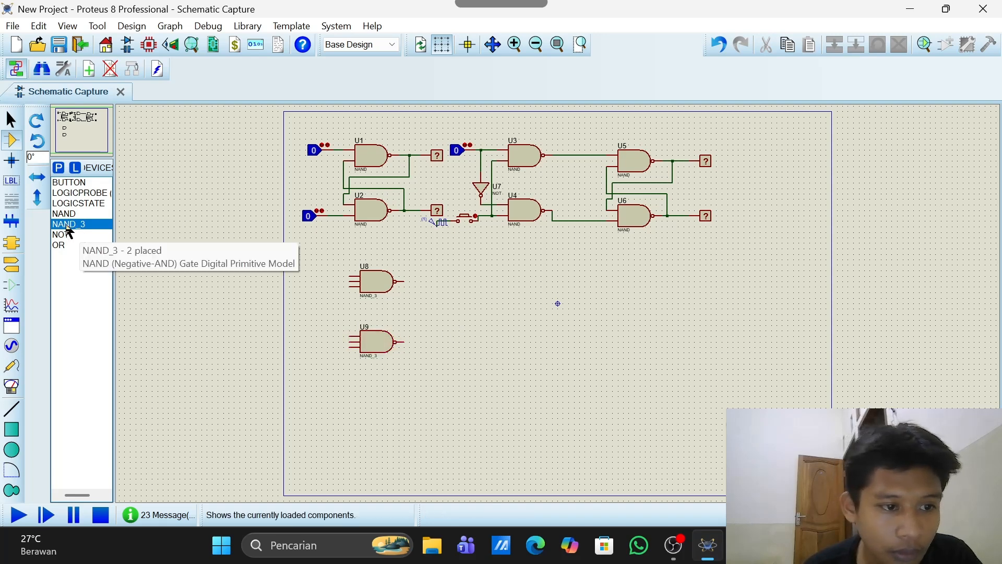
- Add the simple 2-input NOR gate from the library and place one to the right of each NAND_3 gate
left_click(63, 245)
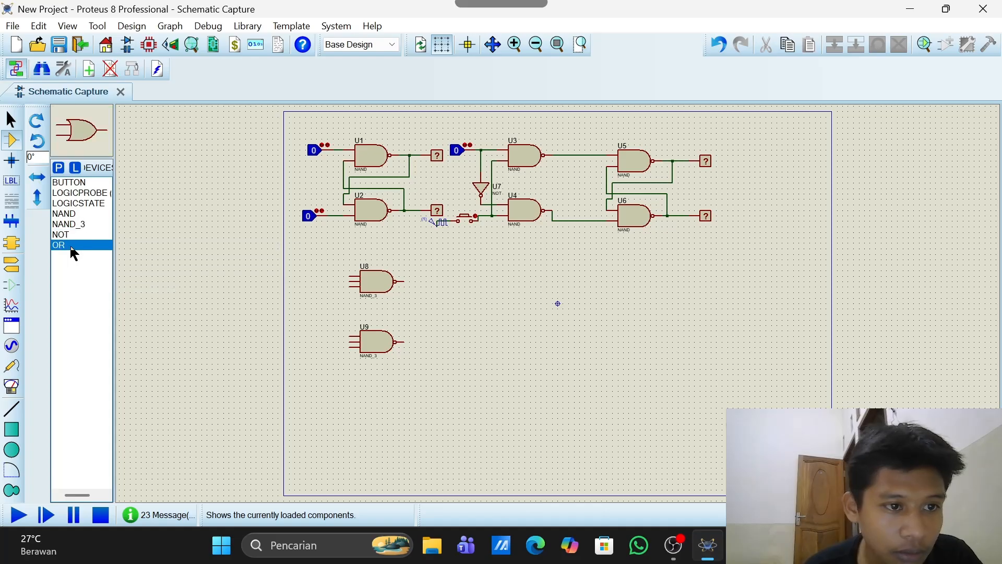
left_click(59, 168)
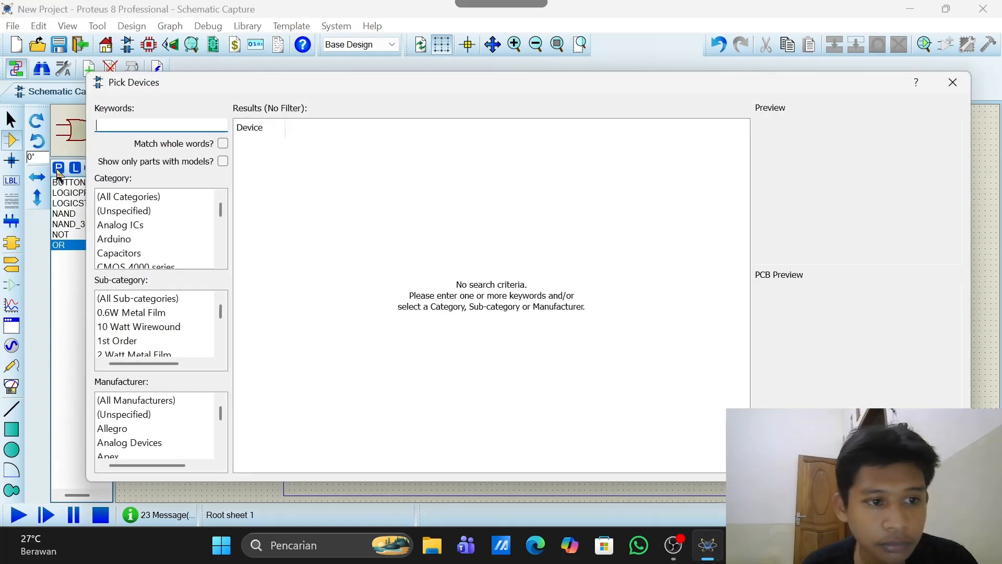
type("nor")
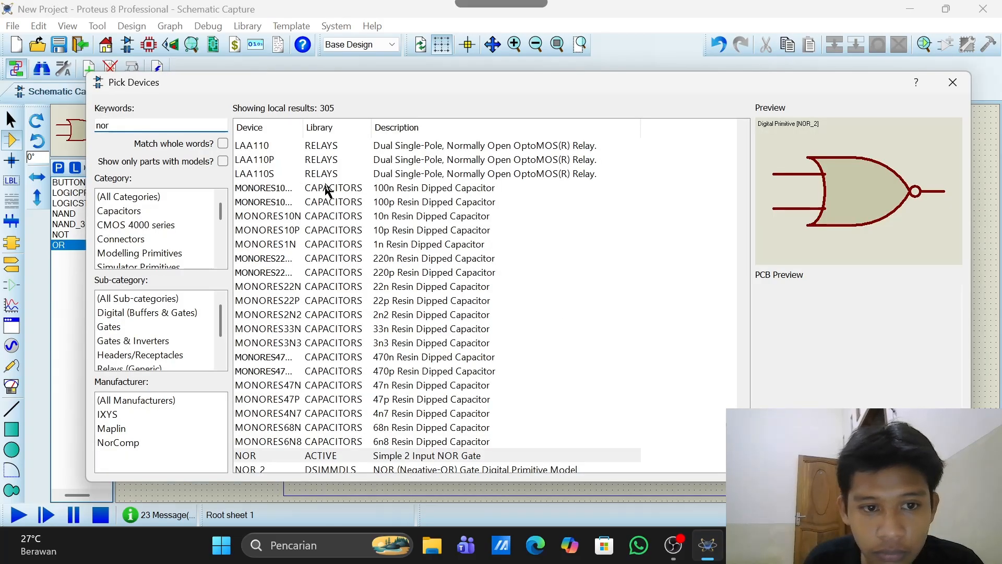
scroll(357, 303, "down", 4)
left_click(356, 297)
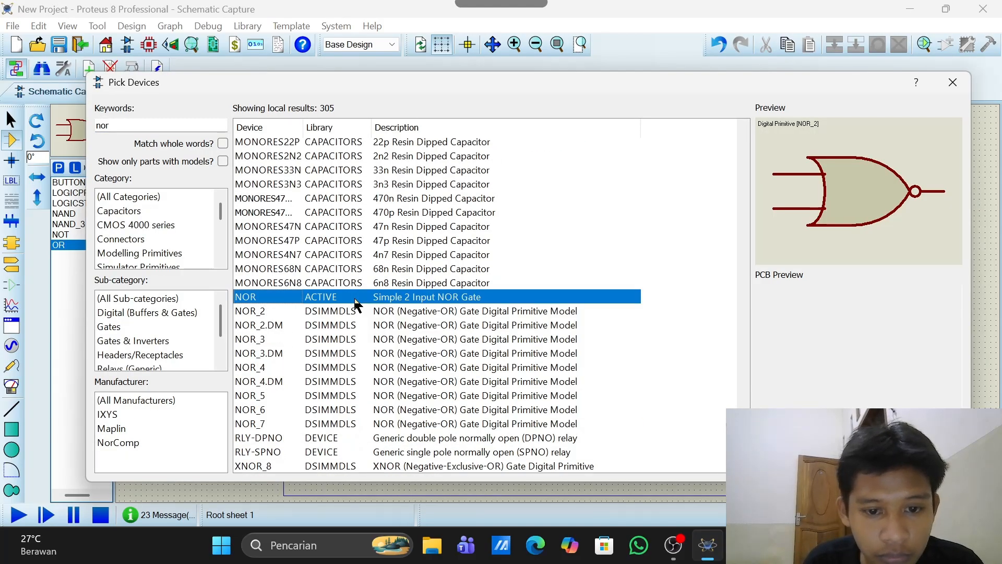
double_click(357, 298)
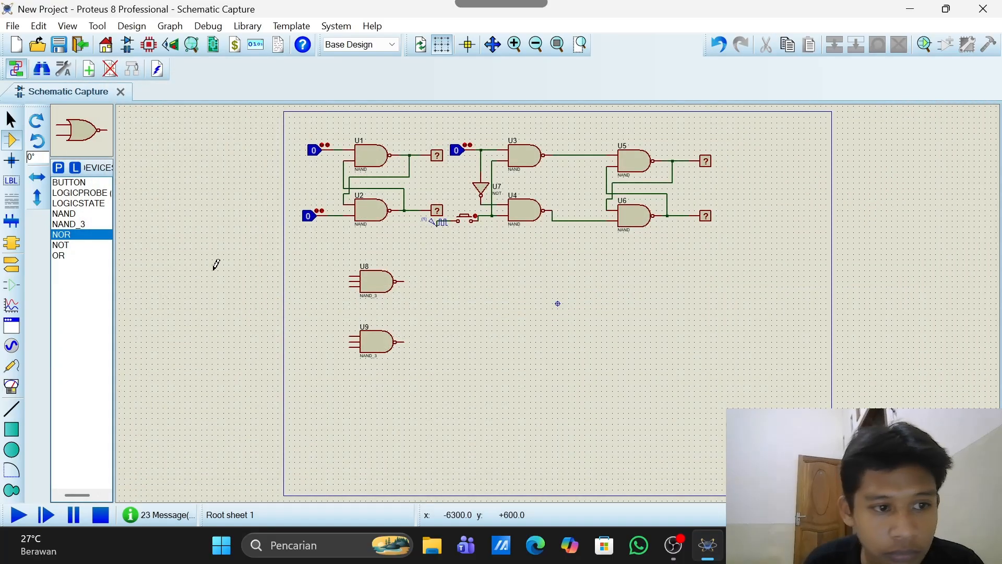
left_click(487, 340)
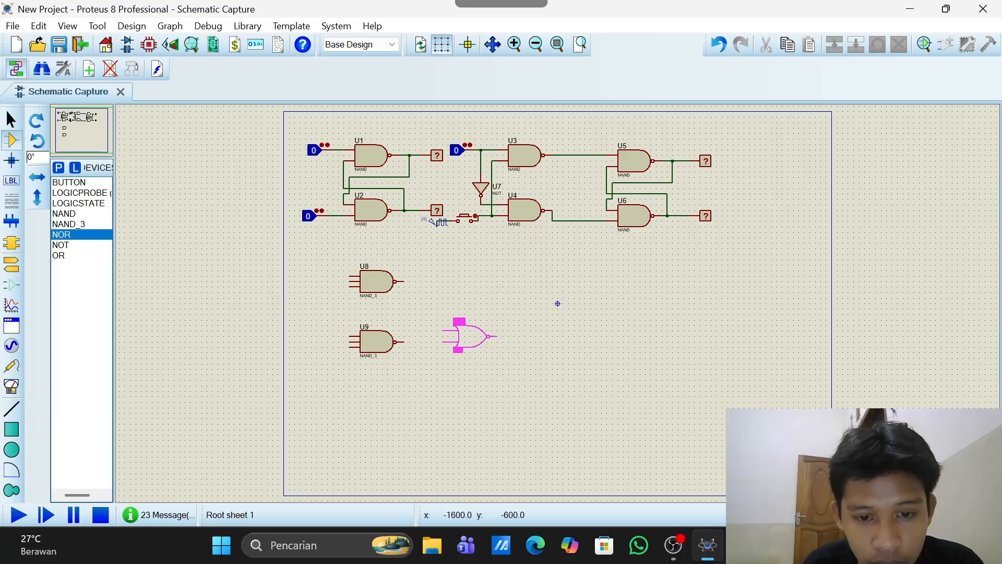
left_click(469, 336)
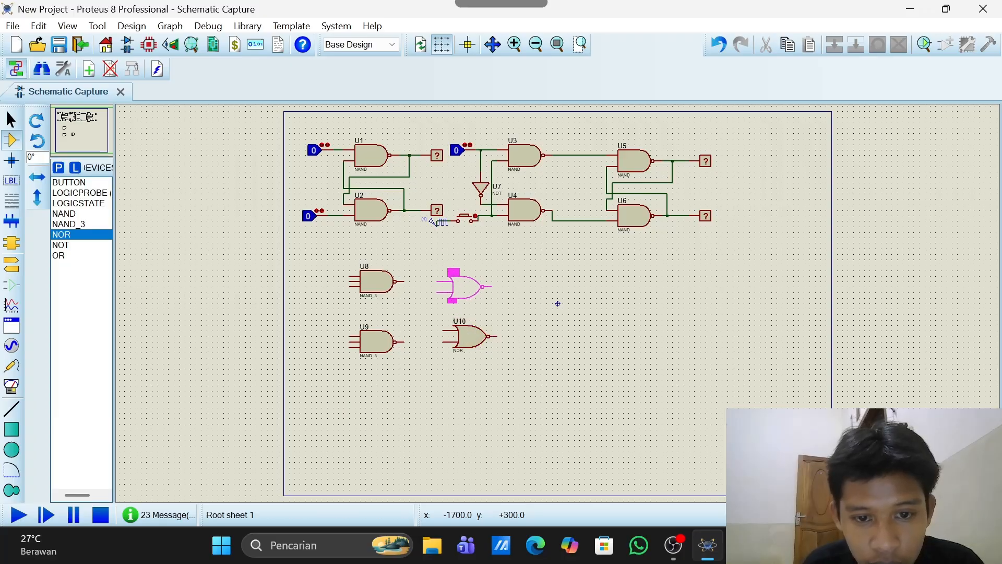
left_click(463, 287)
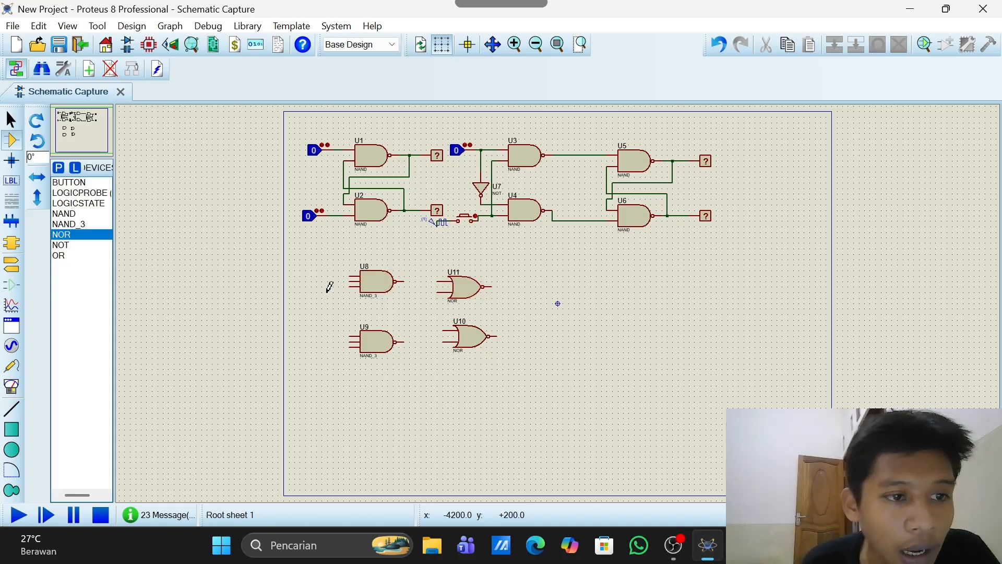
- Place a logic state input beside U8 and wire it to the gate's middle input
left_click(84, 204)
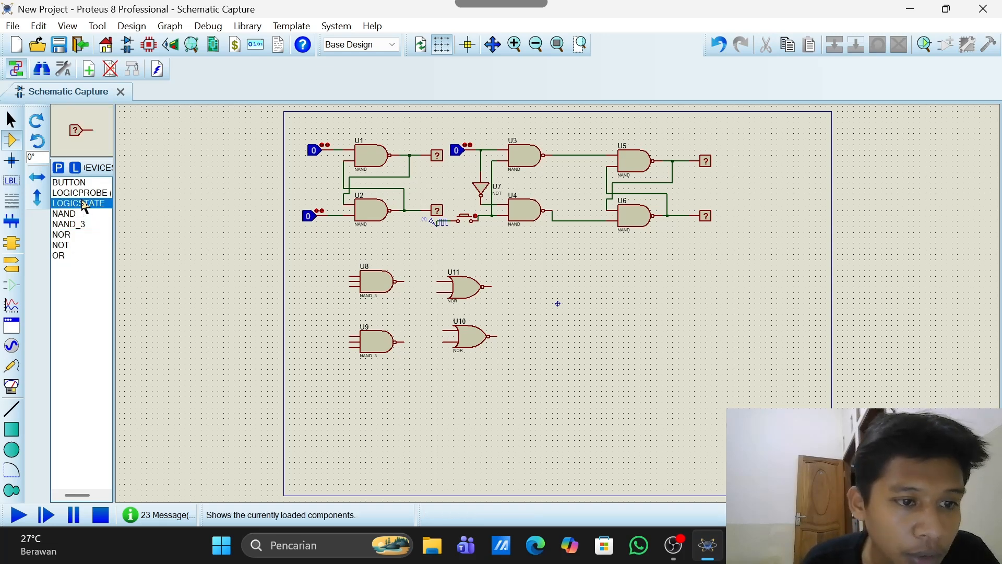
left_click(321, 275)
left_click(319, 281)
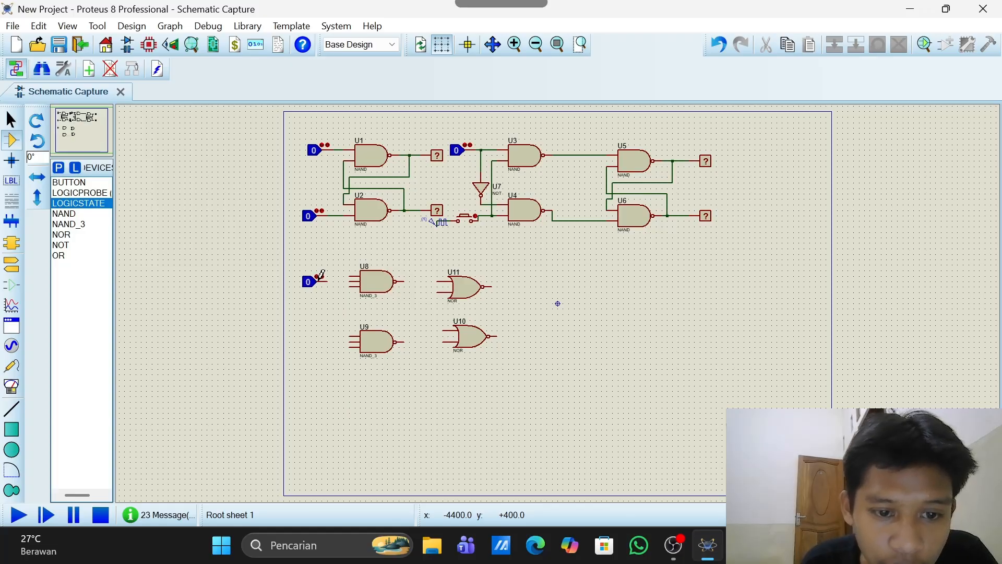
left_click(350, 280)
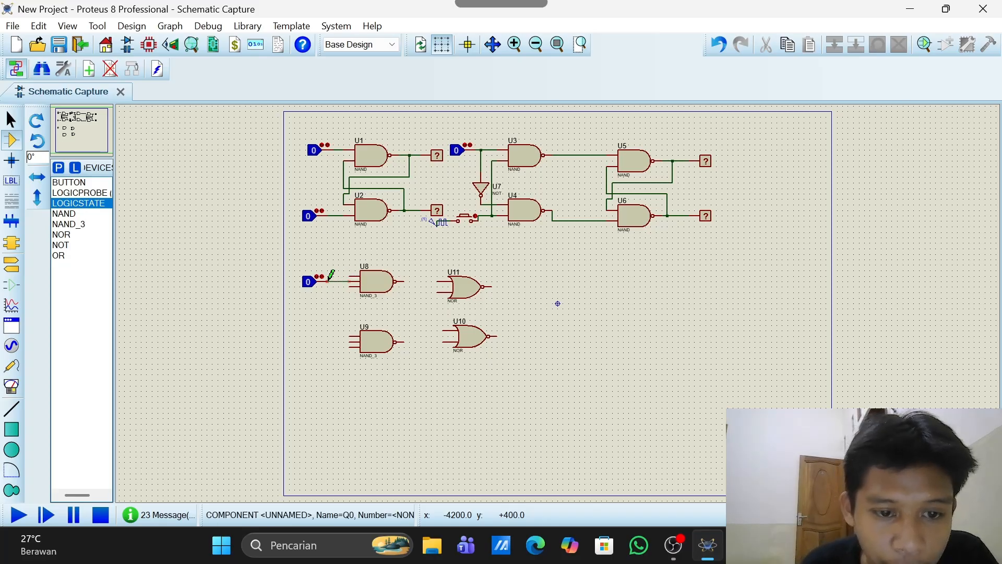
left_click(327, 281)
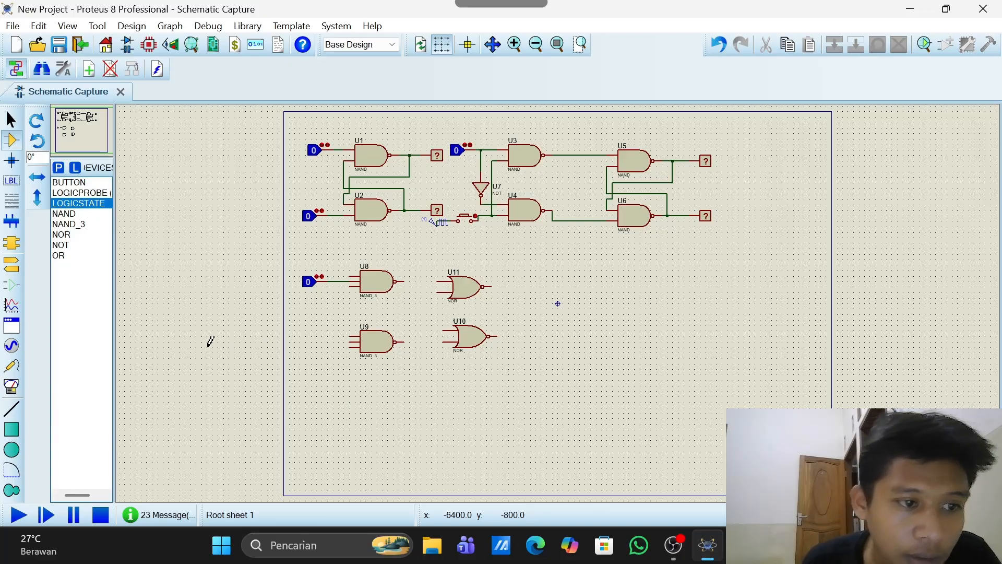
- Place a second logic state input beside U9 and wire it to that gate's middle input
left_click(315, 340)
left_click(309, 342)
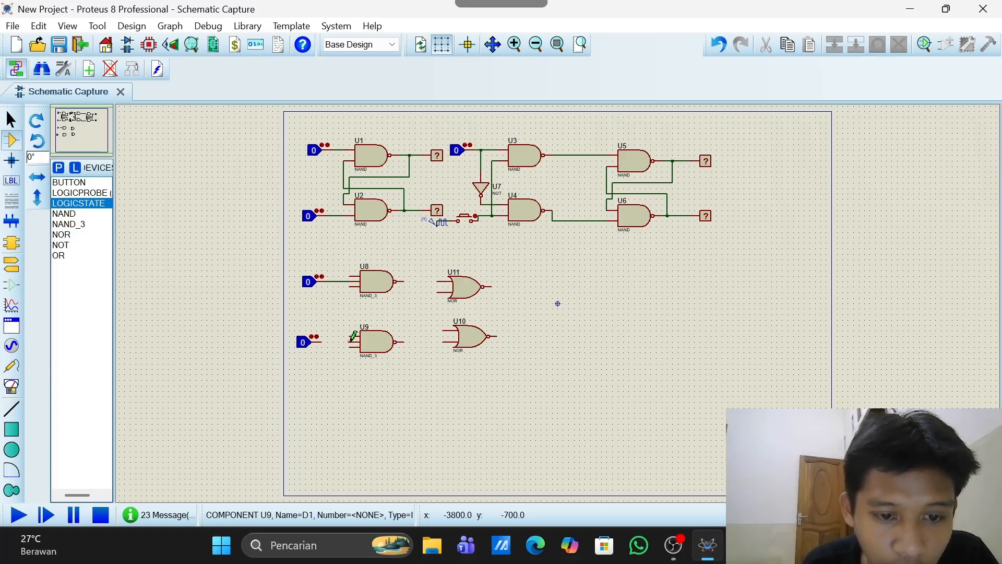
left_click(349, 342)
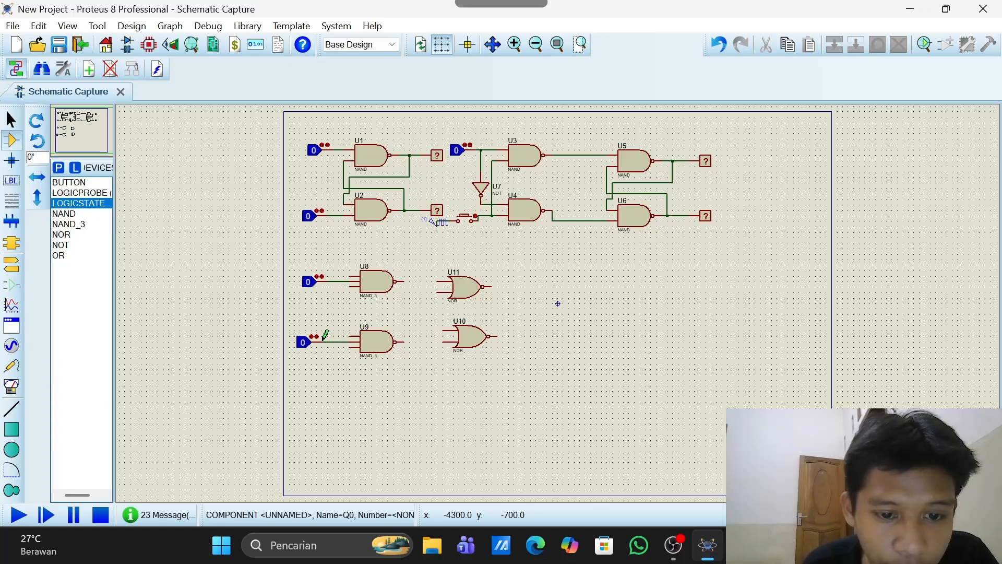
left_click(324, 338)
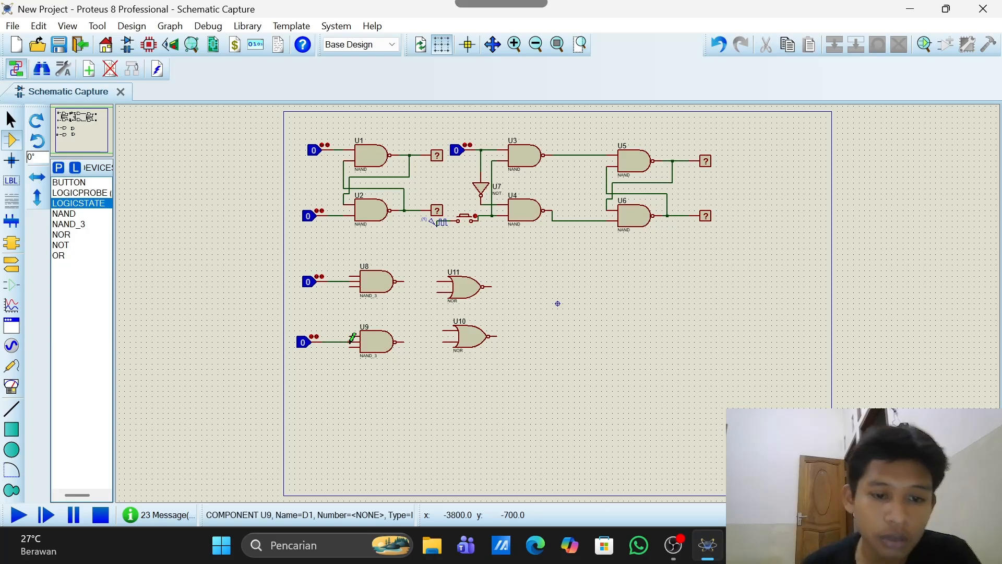
- Join U8's lowest input to U9's highest input, and wire U8's output to U11's upper input and U9's output to U10's lower input
left_click(350, 285)
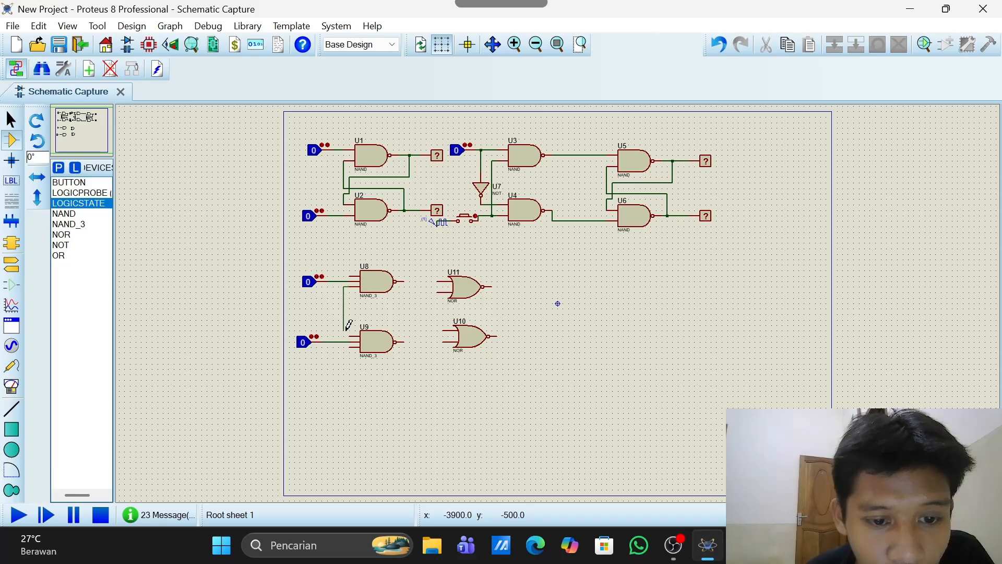
left_click(350, 336)
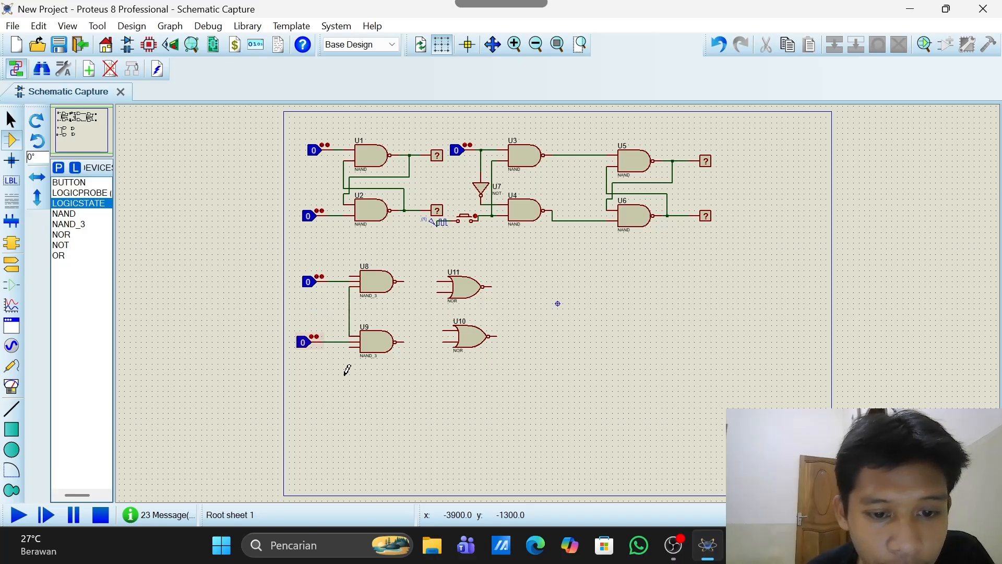
left_click(406, 280)
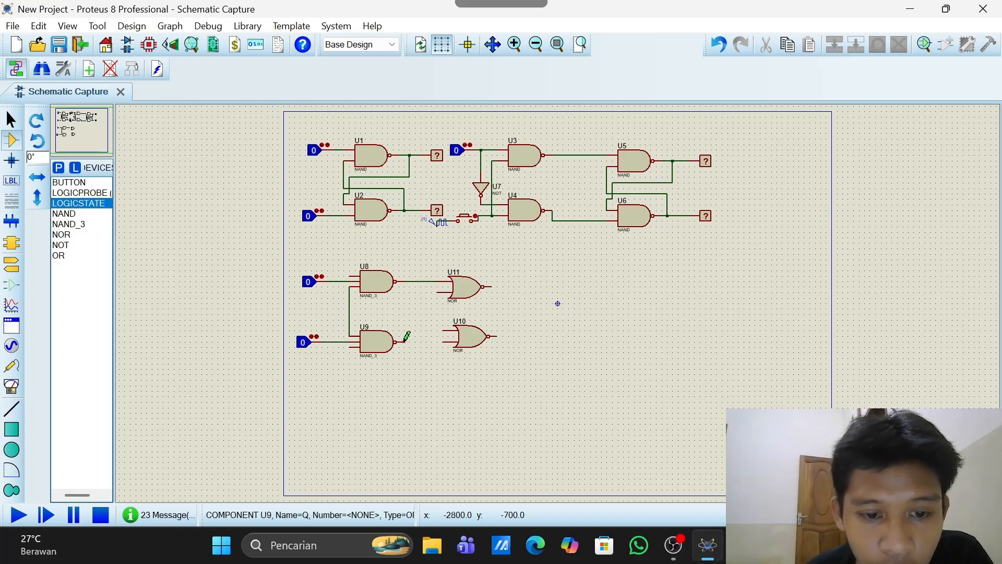
left_click(405, 340)
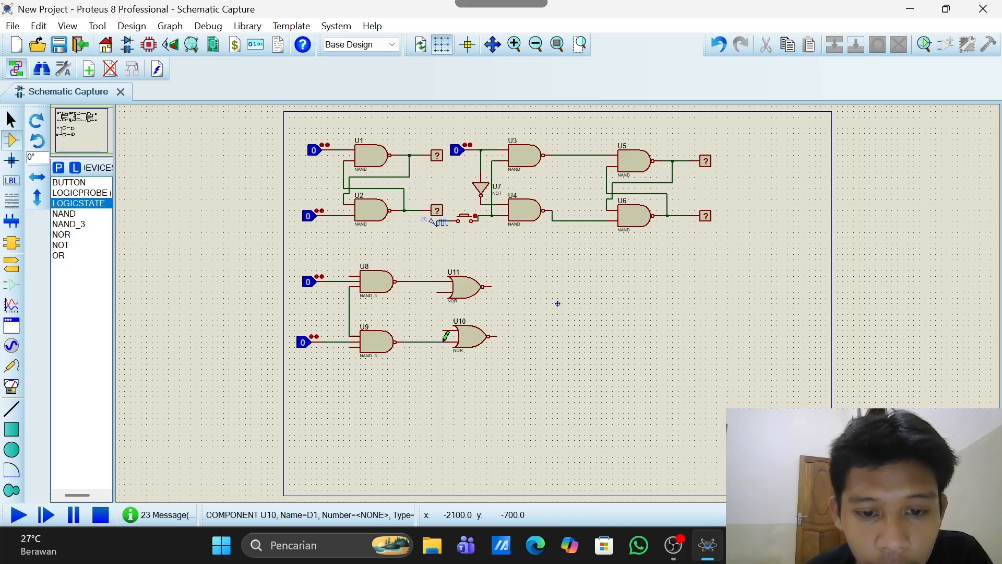
left_click(444, 339)
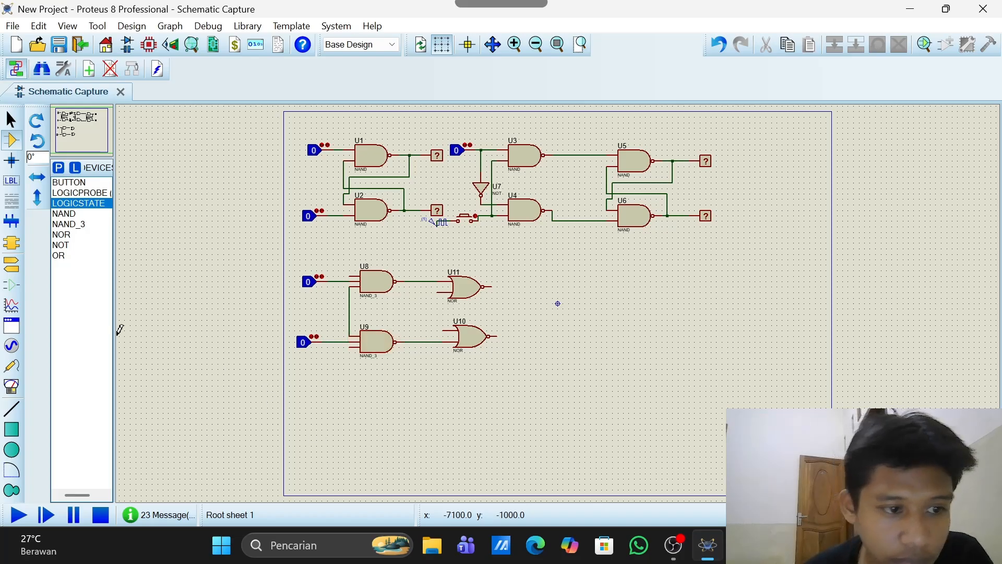
- Place a push button on the wire shared by U8 and U9 and attach a DCLOCK generator to its free terminal
left_click(74, 183)
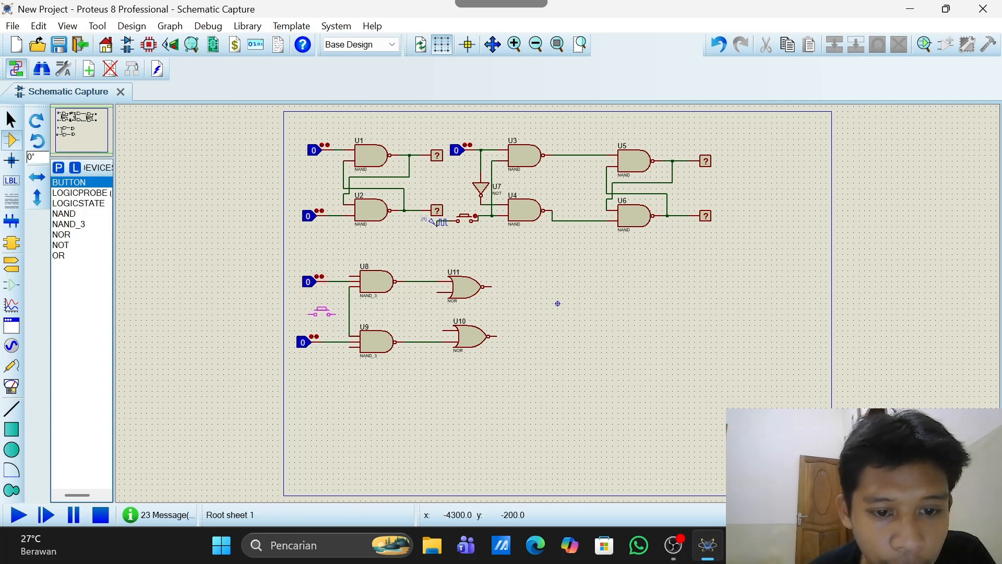
left_click(328, 311)
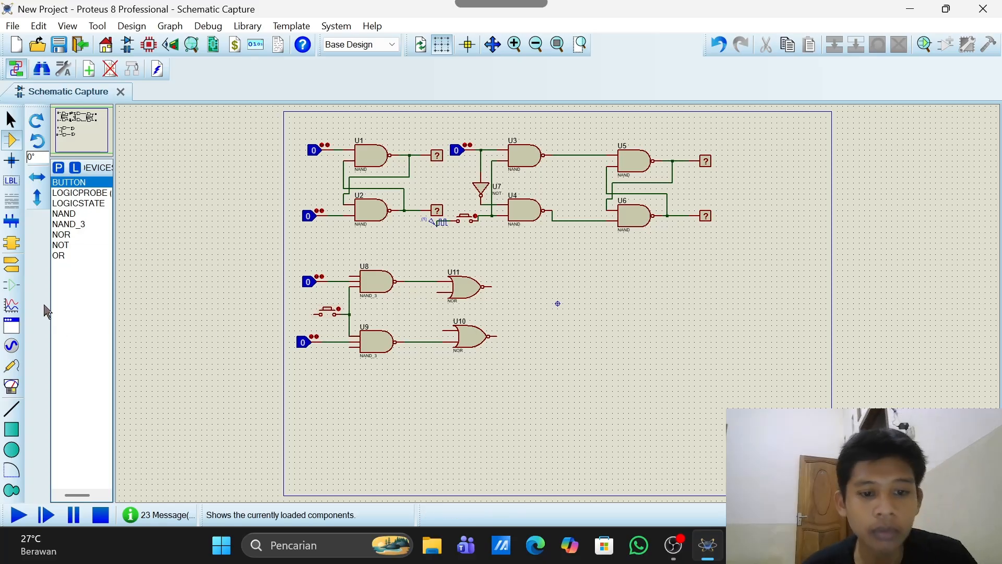
left_click(11, 346)
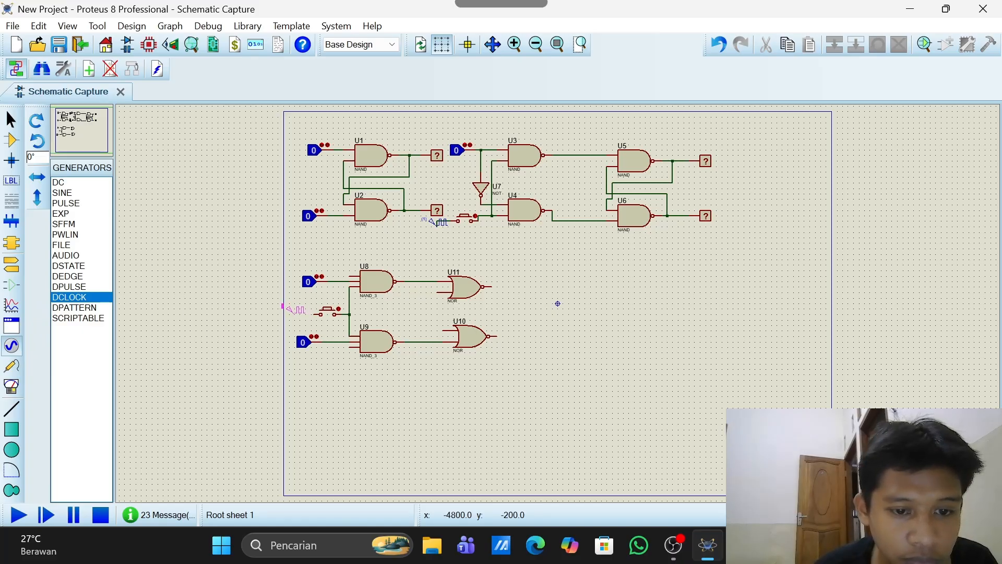
left_click(305, 309)
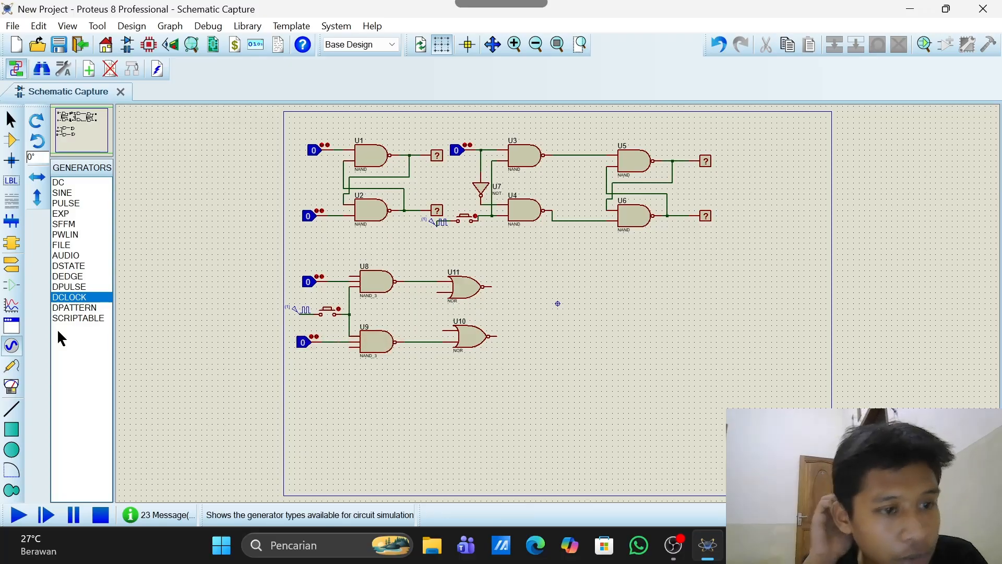
- Place a logic probe beyond U11 and wire it to that NOR gate's output
left_click(10, 140)
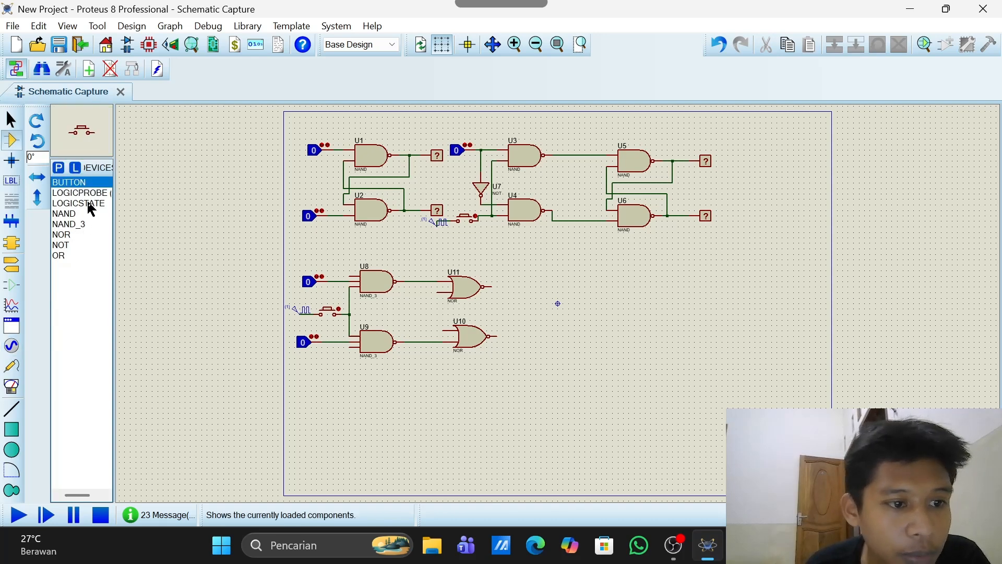
left_click(88, 204)
left_click(89, 193)
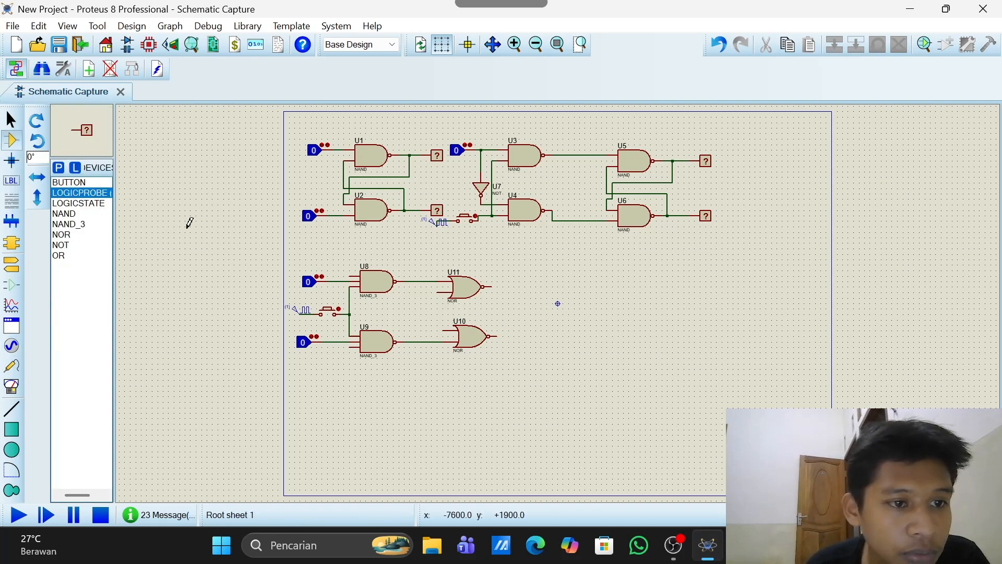
left_click(527, 286)
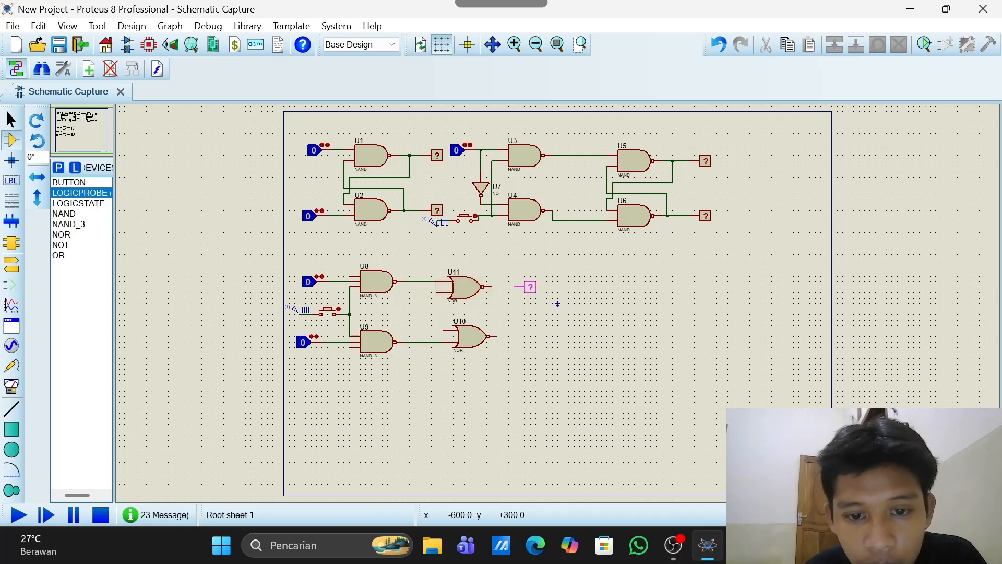
left_click(526, 286)
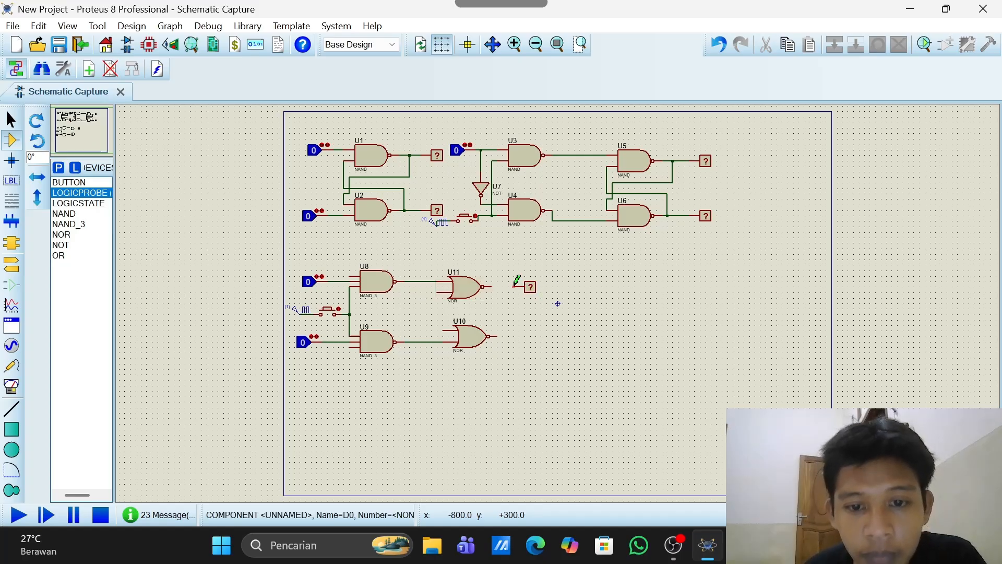
left_click(514, 286)
left_click(492, 286)
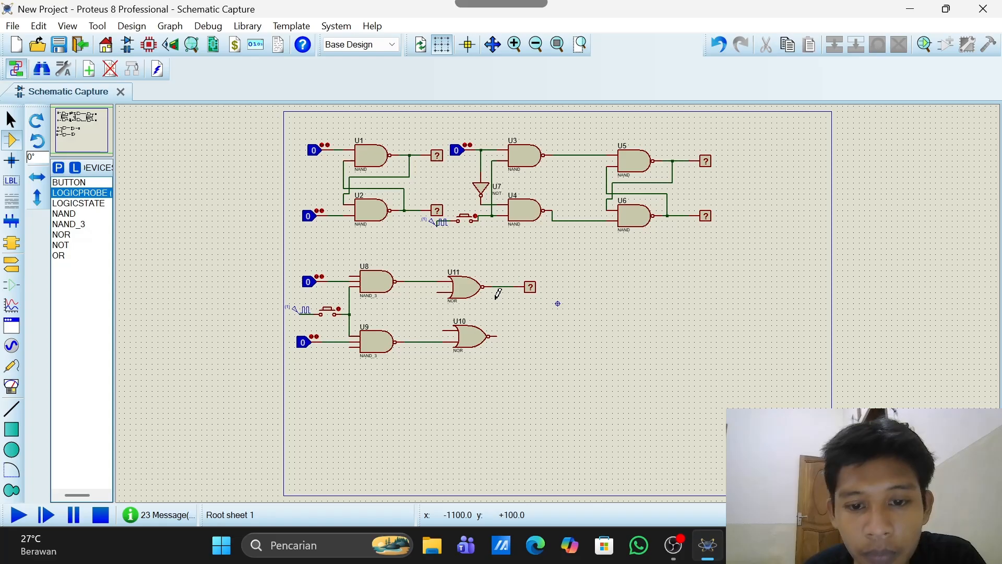
- Place another logic probe beyond U10 and wire it to that gate's output
left_click(519, 336)
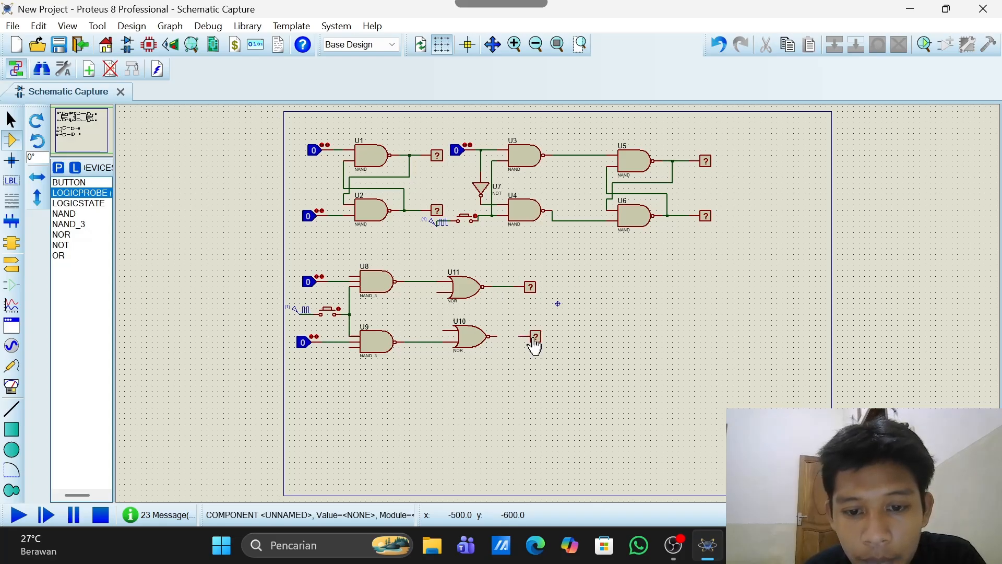
left_click(519, 337)
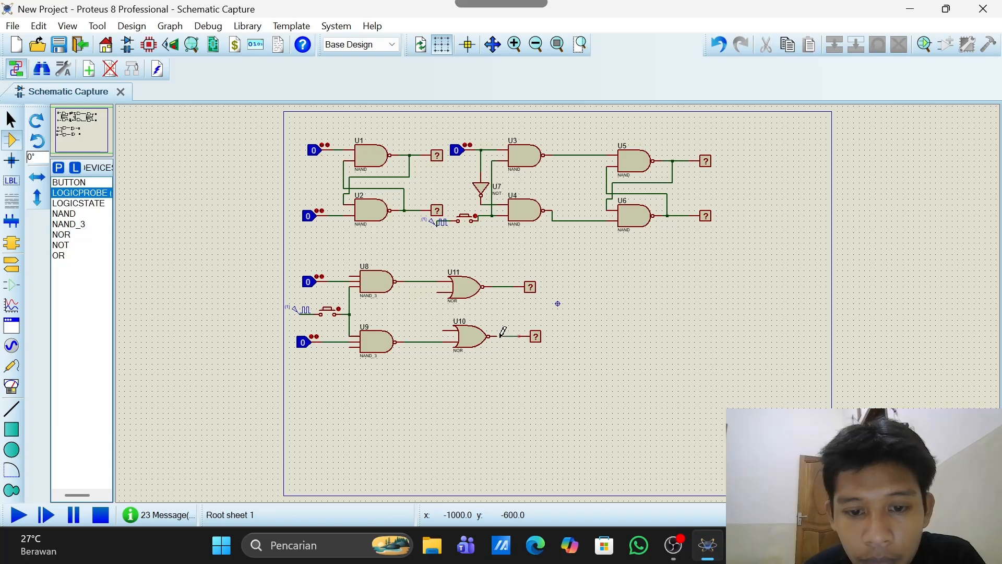
left_click(498, 336)
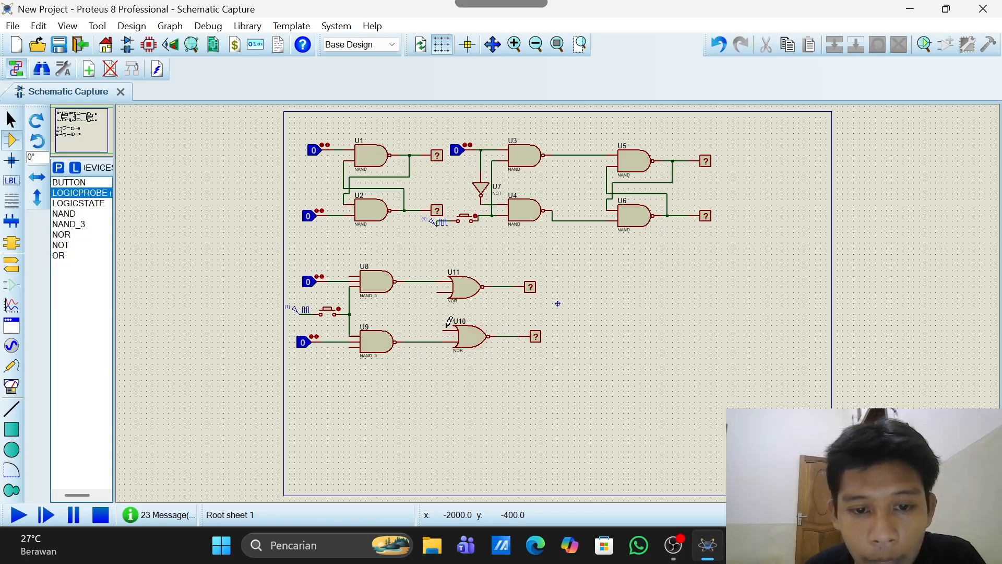
- Cross-couple the NOR gates by wiring U11's lower input to U10's output and U10's upper input to U11's output
left_click(438, 296)
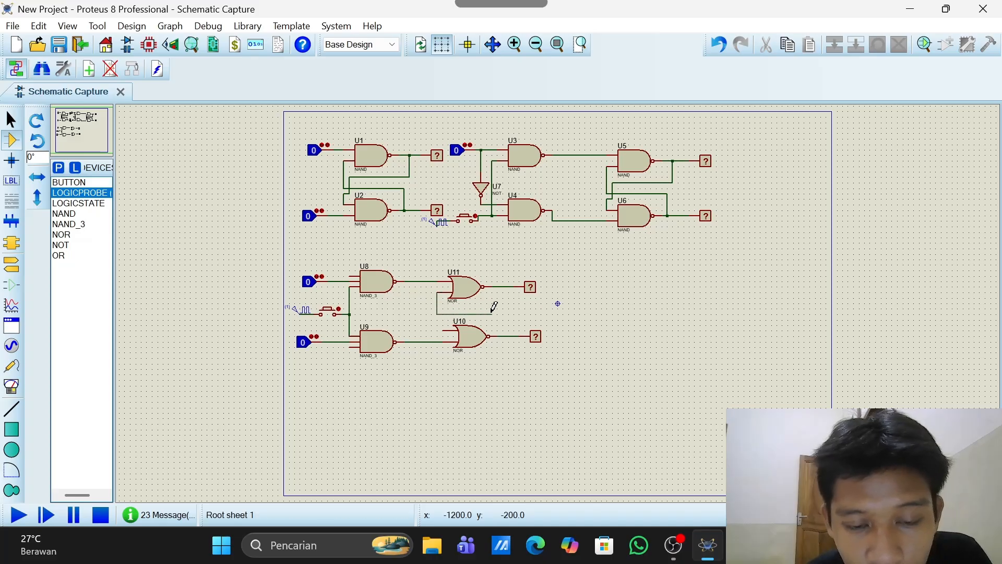
left_click(507, 334)
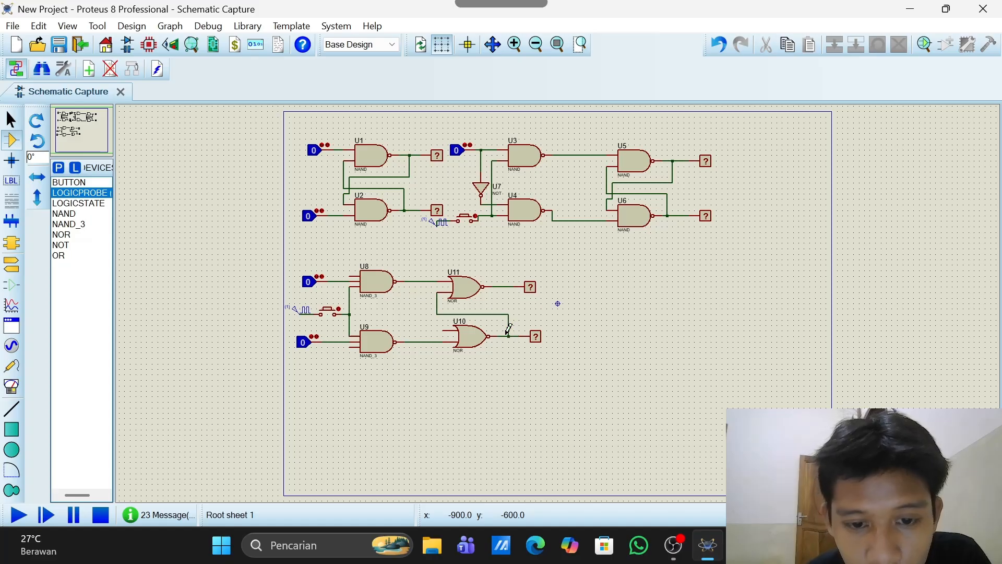
left_click(444, 328)
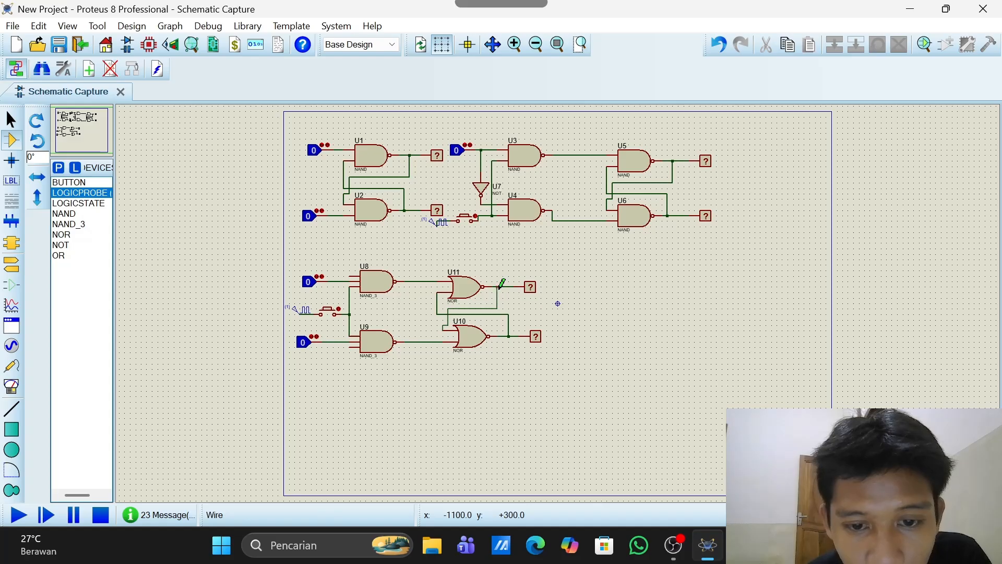
left_click(502, 283)
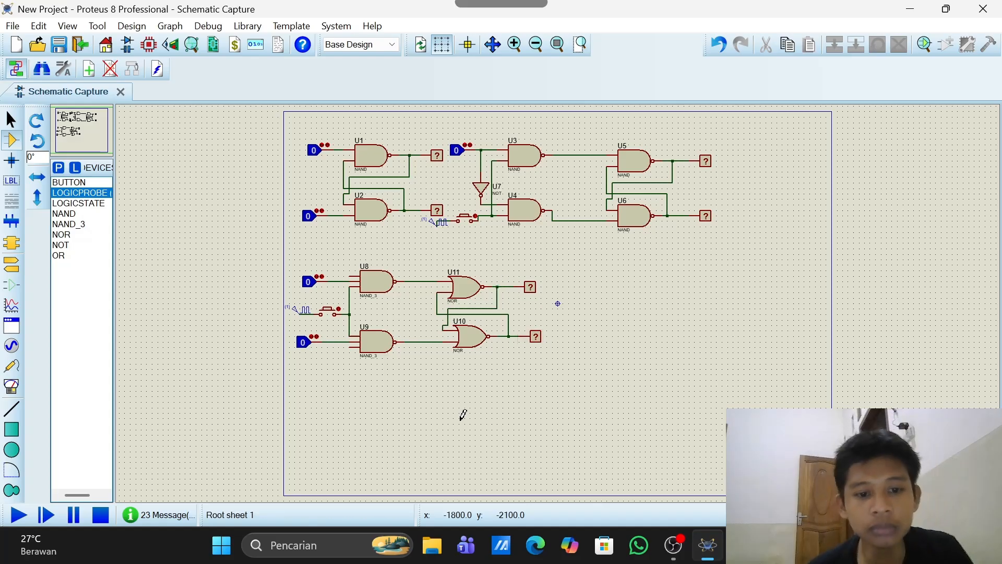
- Wire feedback from U10's output to U8's free upper input and from U11's output to U9's free lower input
left_click(352, 272)
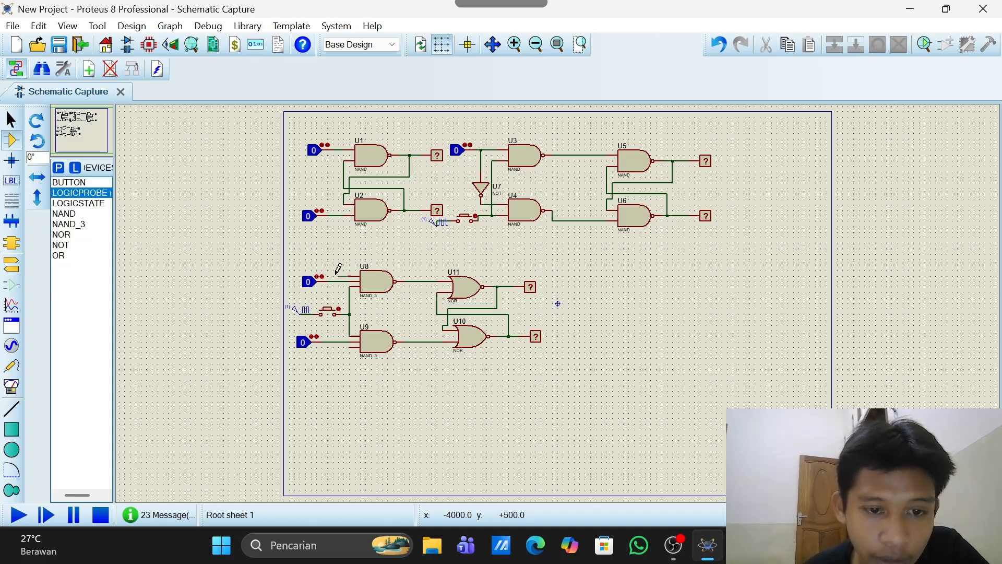
left_click(503, 336)
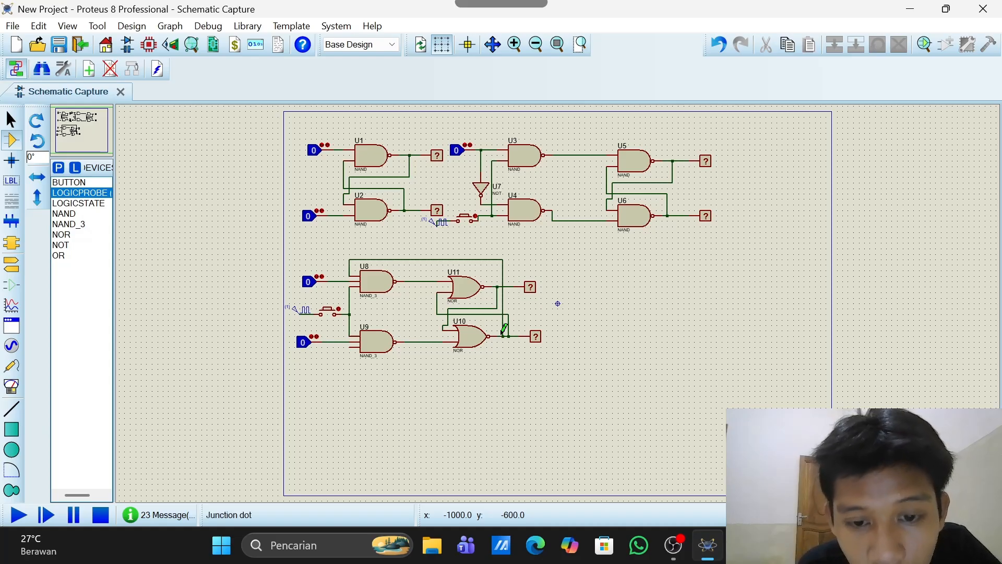
left_click(351, 345)
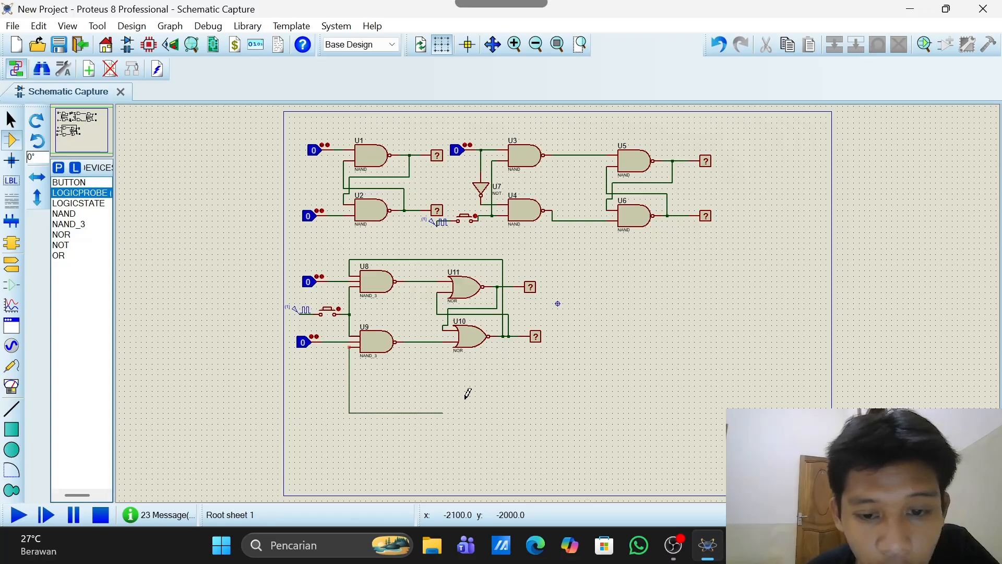
left_click(510, 286)
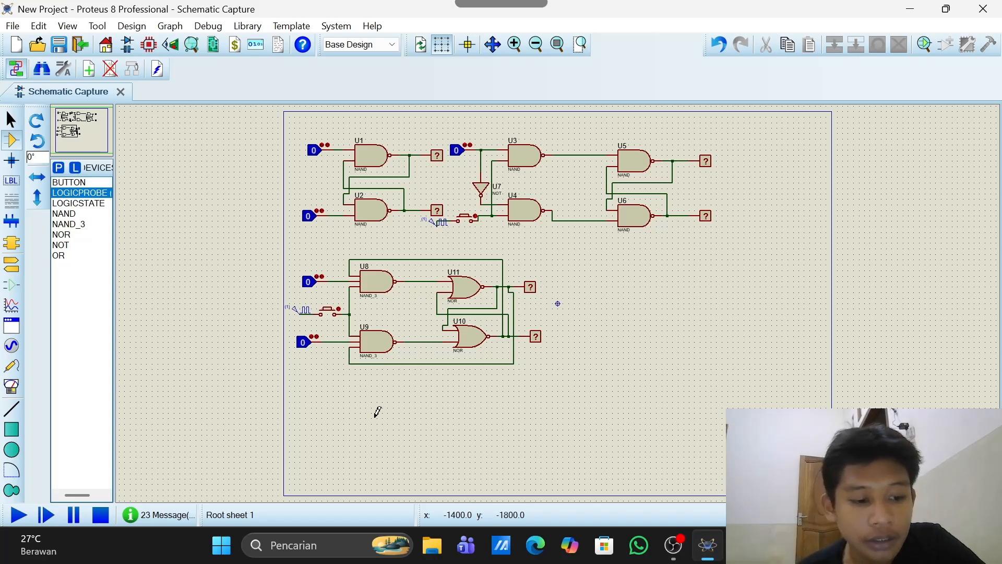
- Run the simulation and operate the NAND_3 circuit's clock button with U8's logic state at 0 and at 1, returning that state to 0
left_click(18, 514)
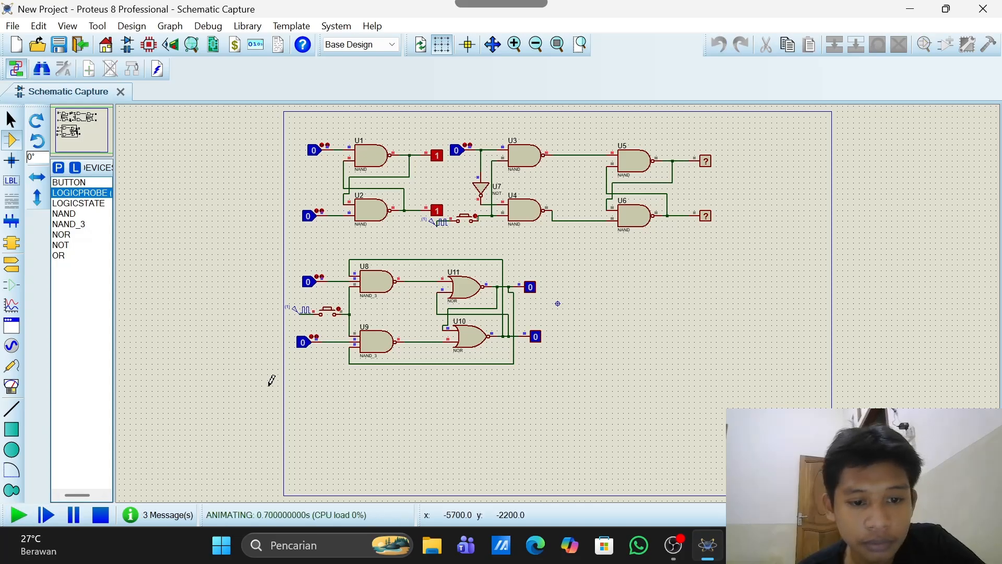
left_click(330, 310)
left_click(330, 311)
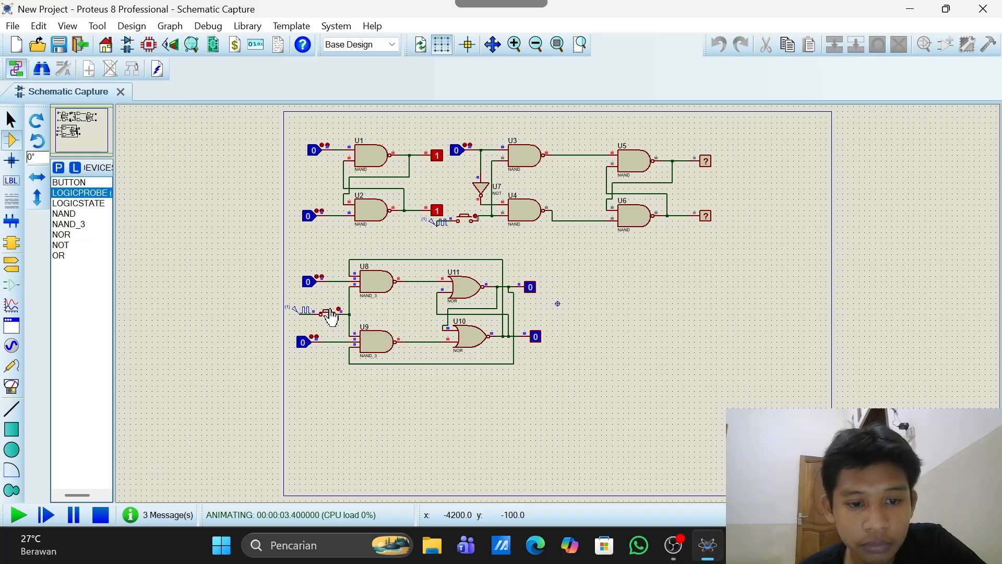
left_click(309, 282)
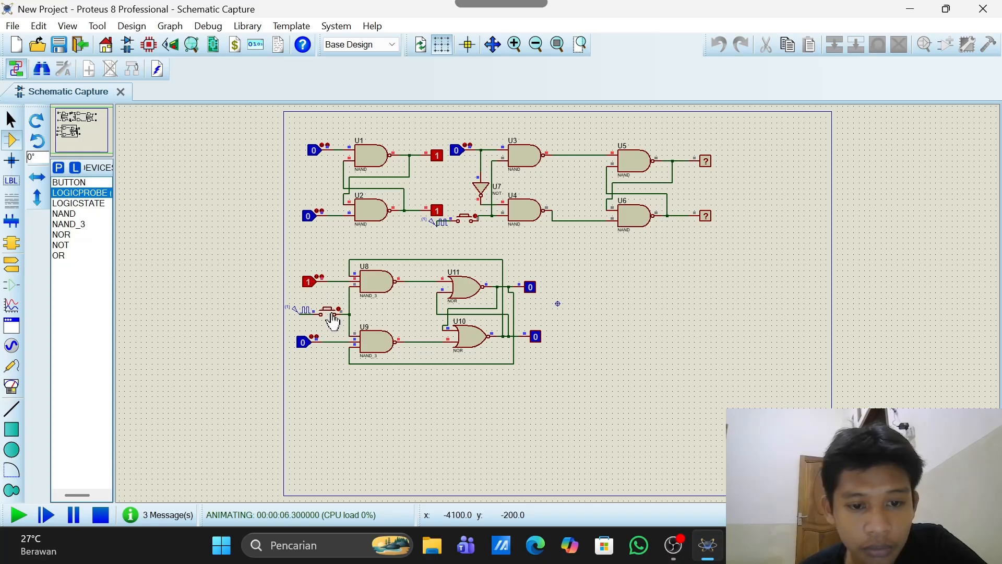
left_click(332, 314)
left_click(332, 315)
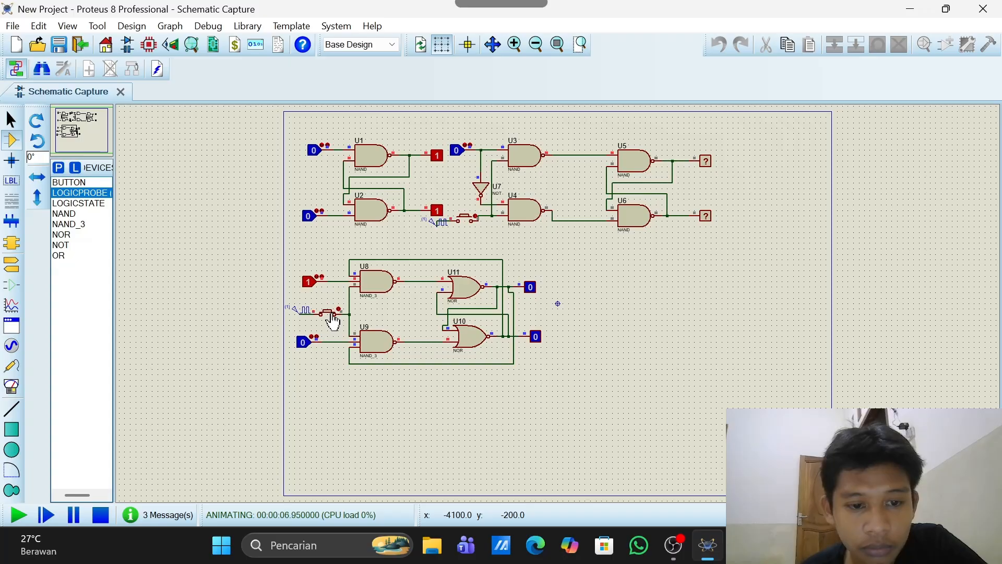
left_click(309, 285)
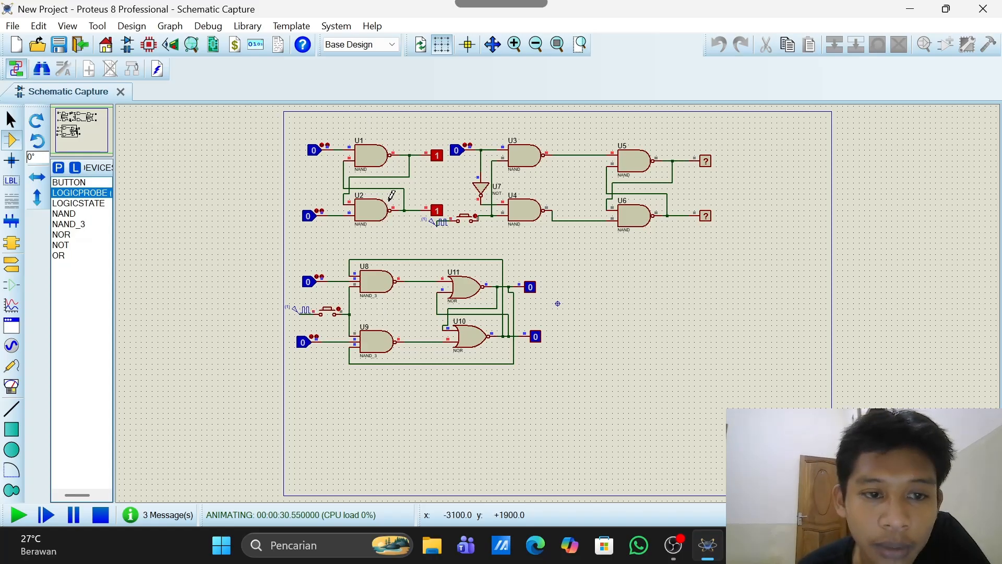
- Stop the simulation and place four NAND gates in a two-by-two arrangement beside the NOR-gate circuit
left_click(81, 213)
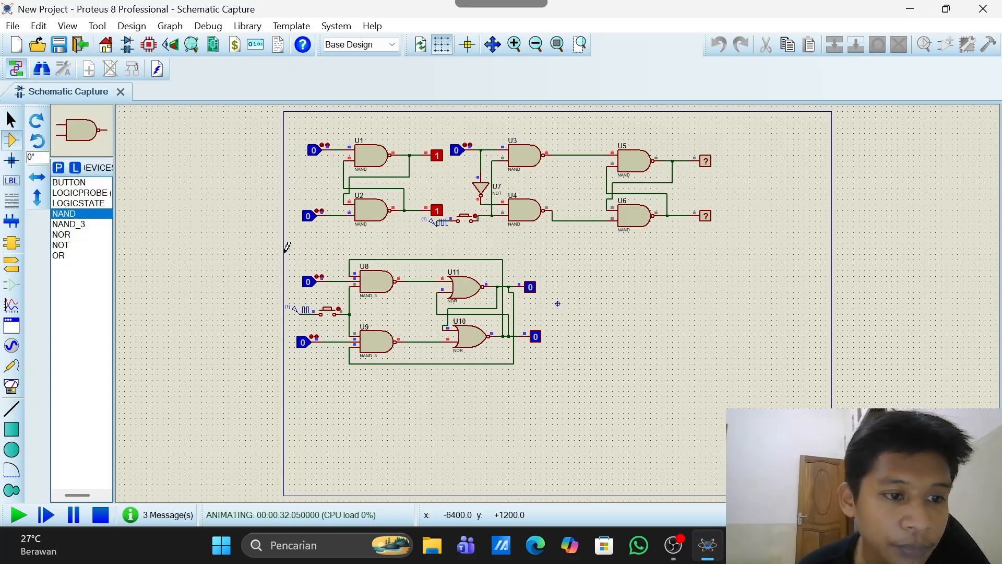
left_click(604, 287)
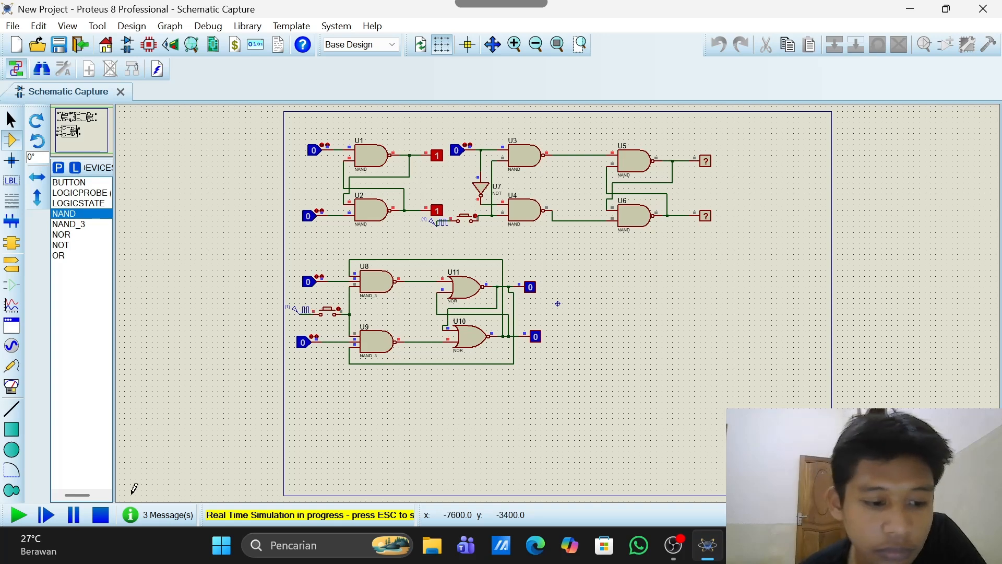
left_click(100, 514)
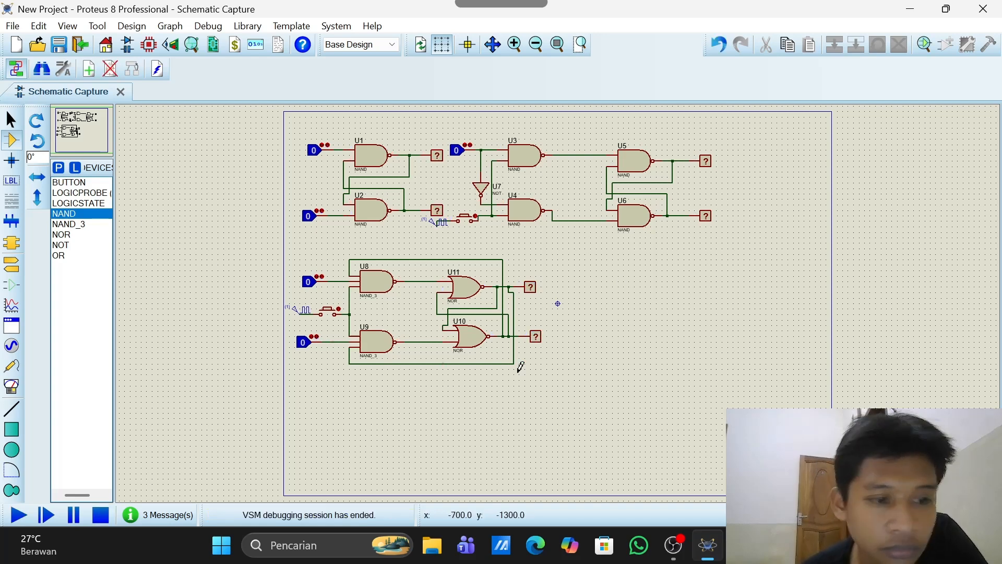
left_click(625, 281)
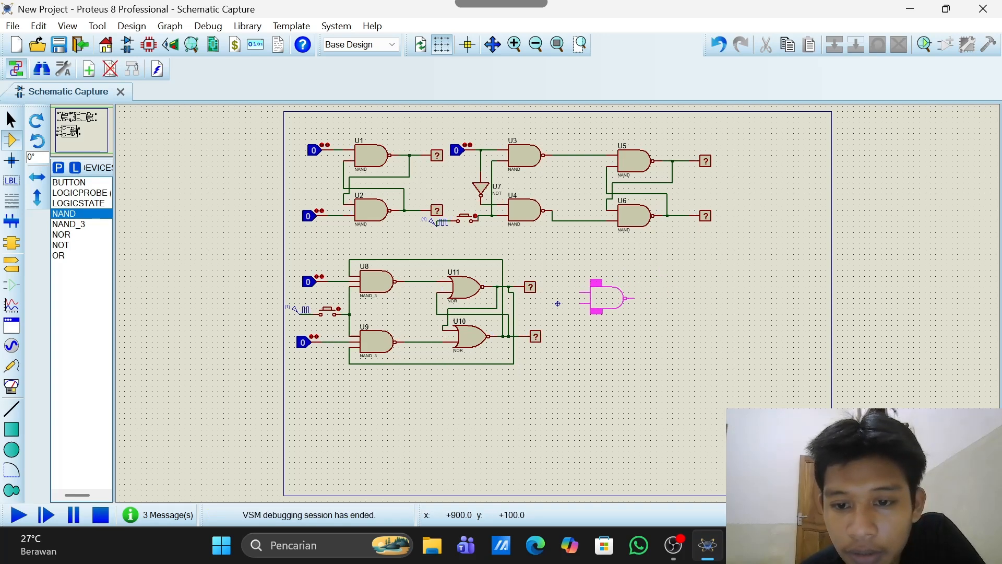
left_click(624, 291)
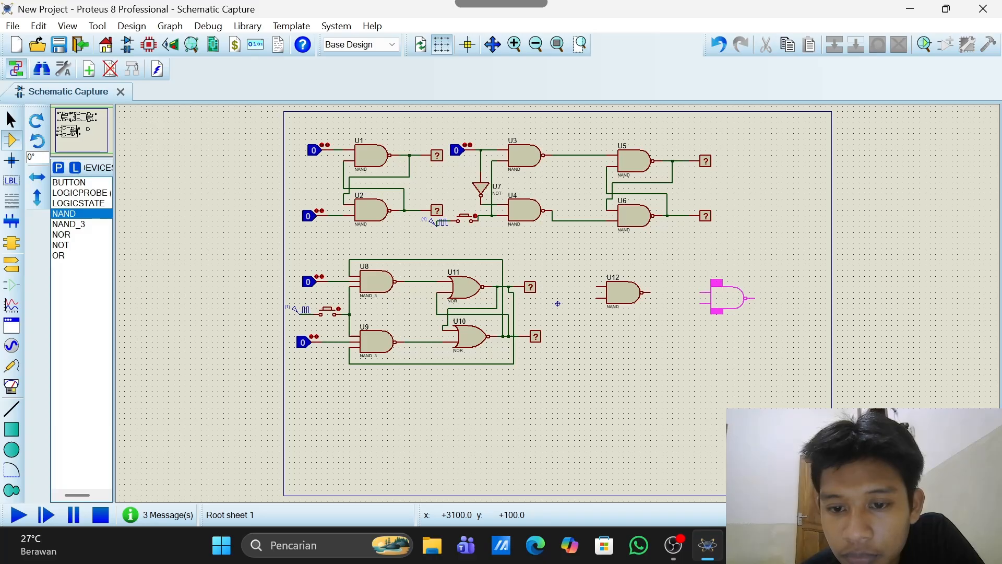
left_click(728, 298)
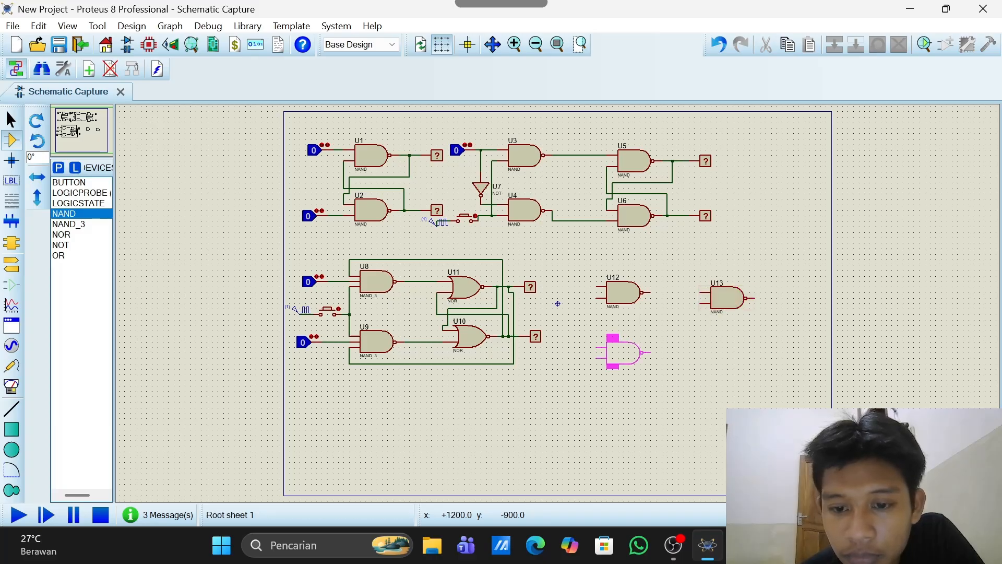
left_click(622, 352)
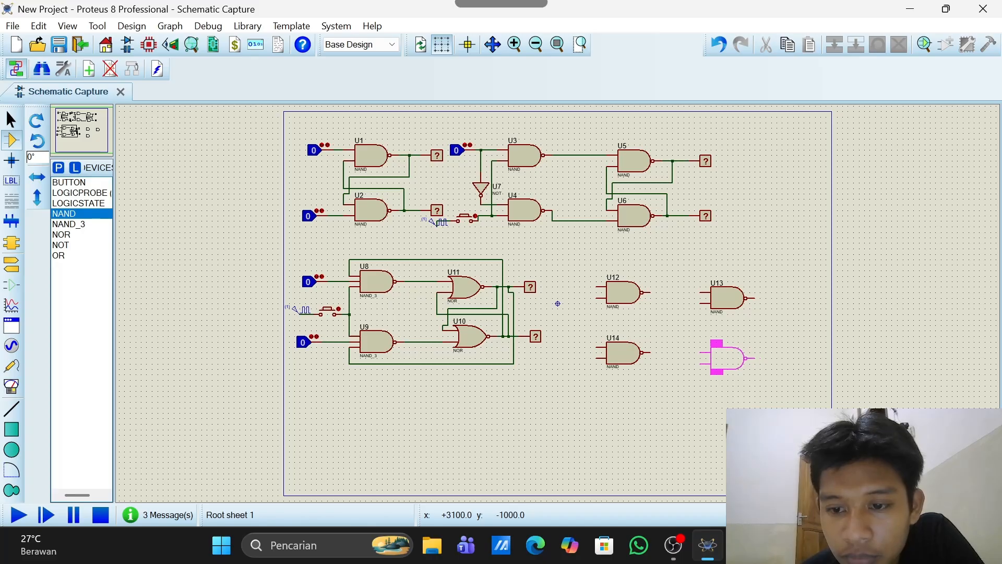
left_click(727, 358)
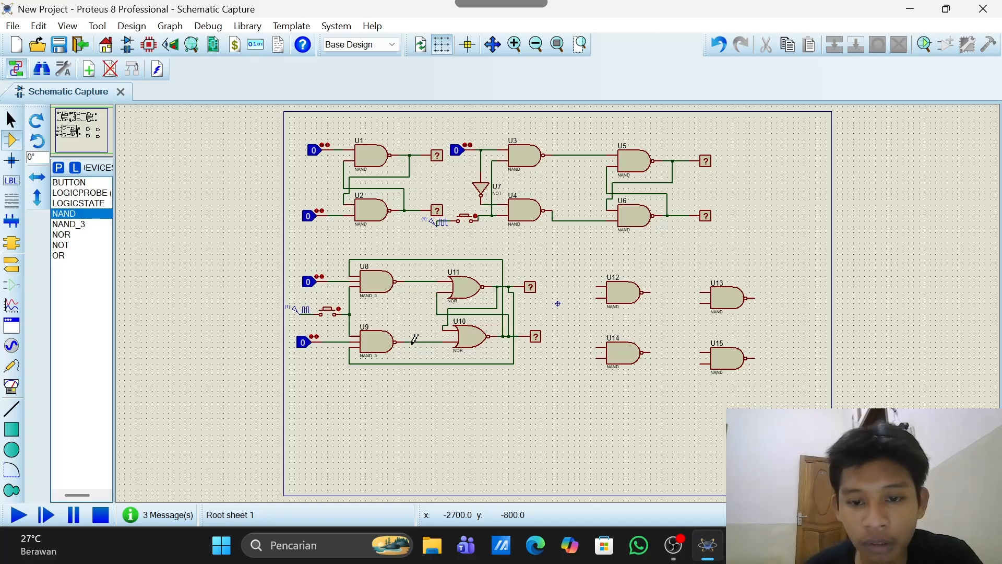
- Place logic probes beyond U13 and U15 and wire each one to the output of its adjacent NAND gate
left_click(88, 196)
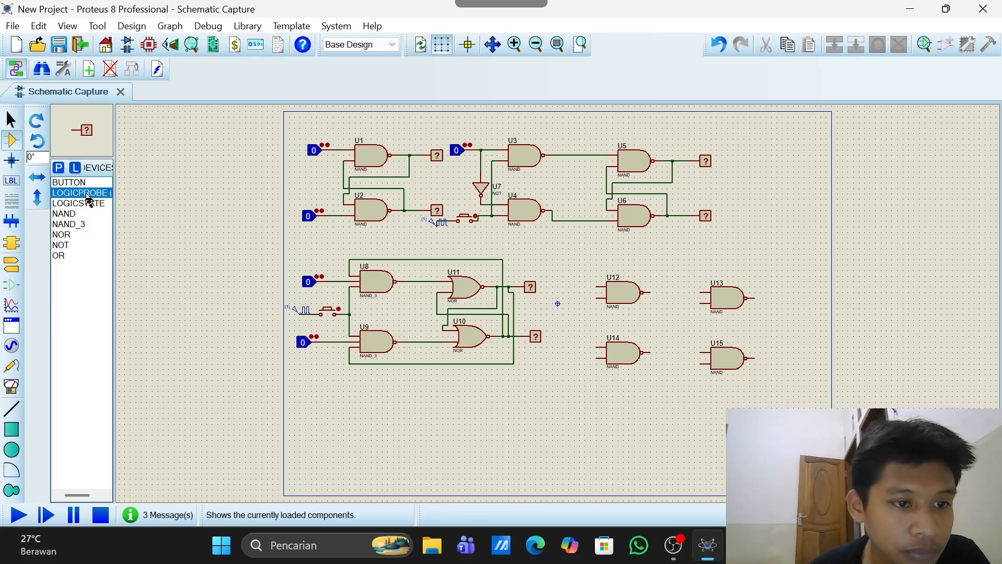
left_click(796, 296)
left_click(796, 299)
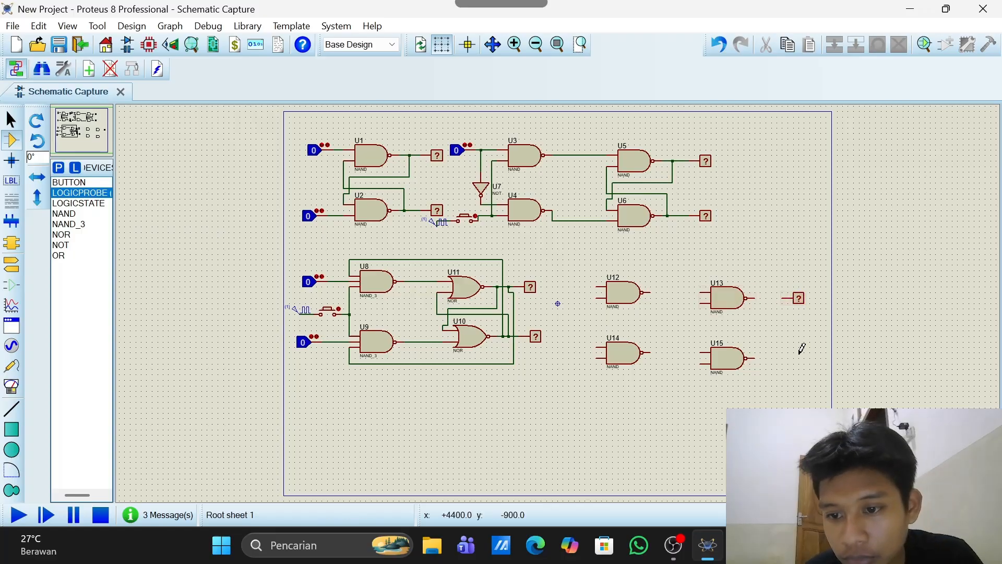
left_click(802, 358)
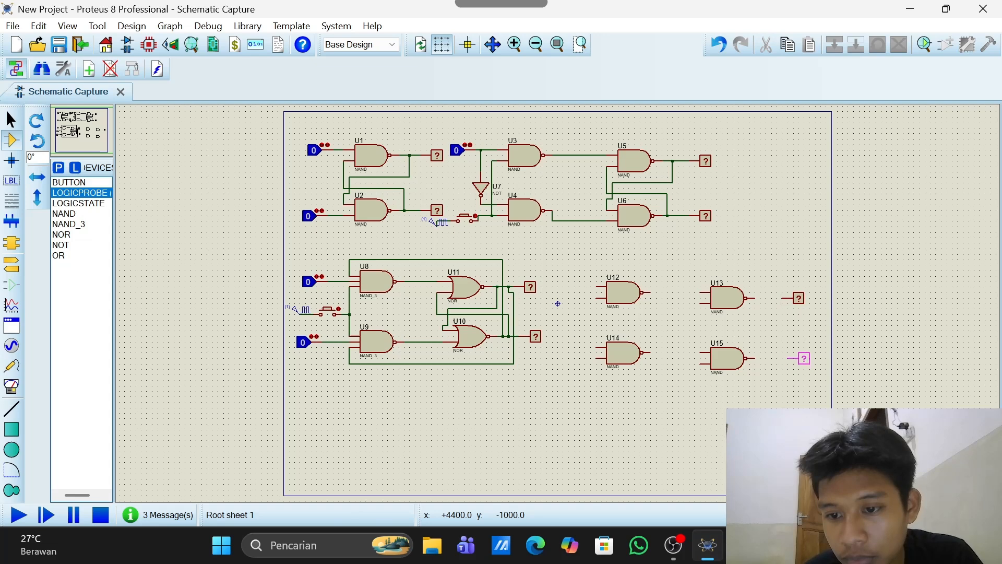
left_click(802, 358)
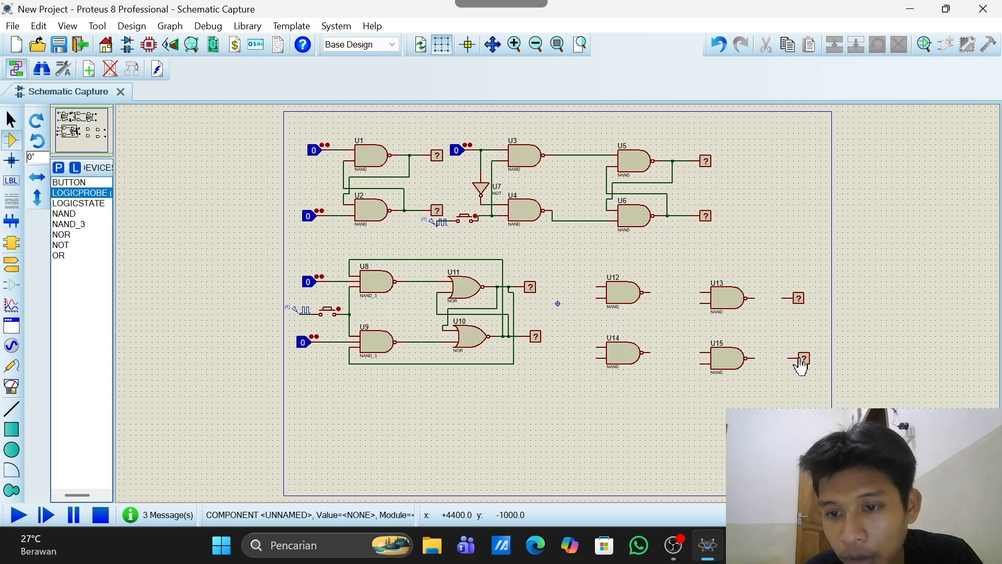
left_click(756, 299)
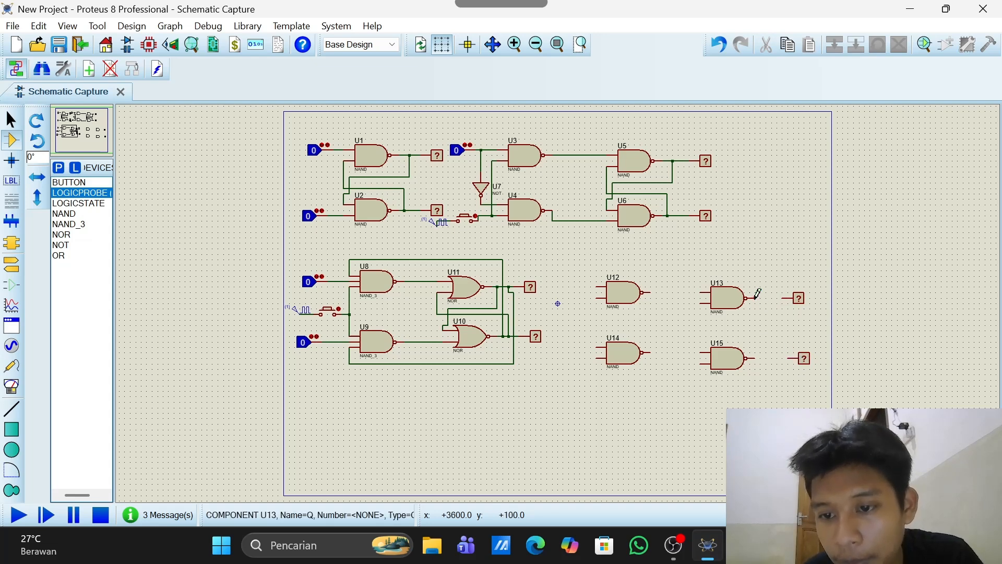
left_click(786, 296)
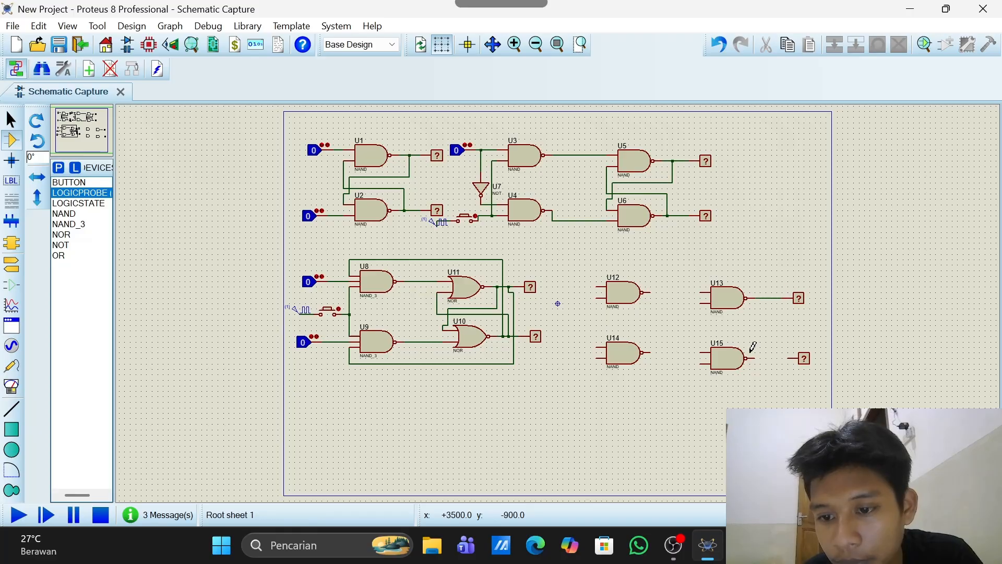
left_click(755, 358)
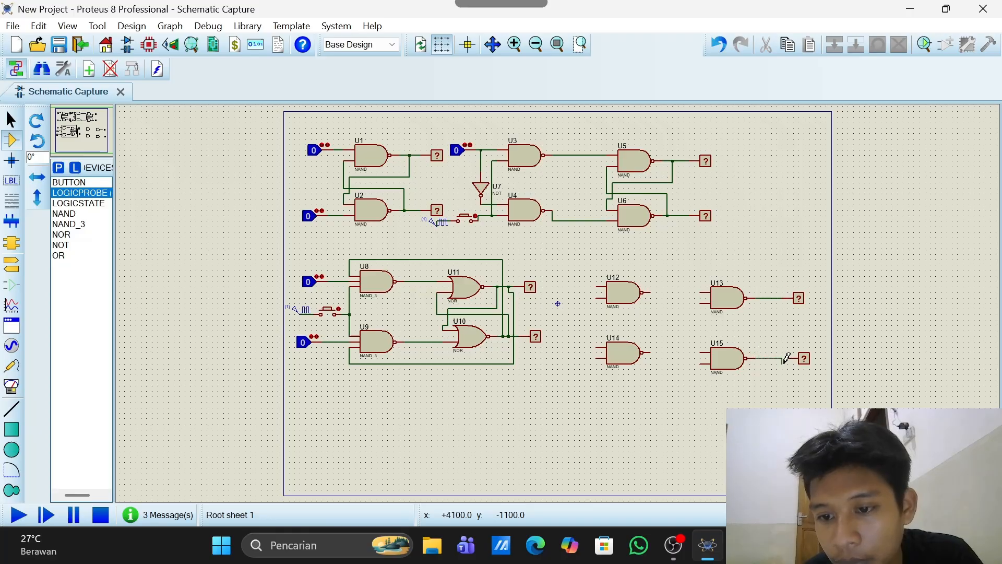
left_click(790, 358)
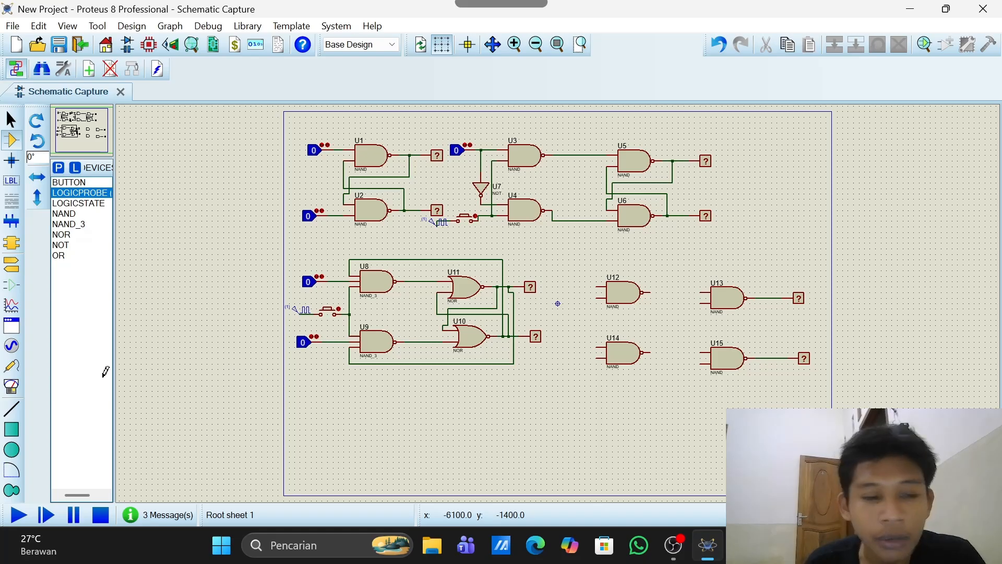
- Place two logic states and wire them to U12's upper input and U14's lower input
left_click(74, 203)
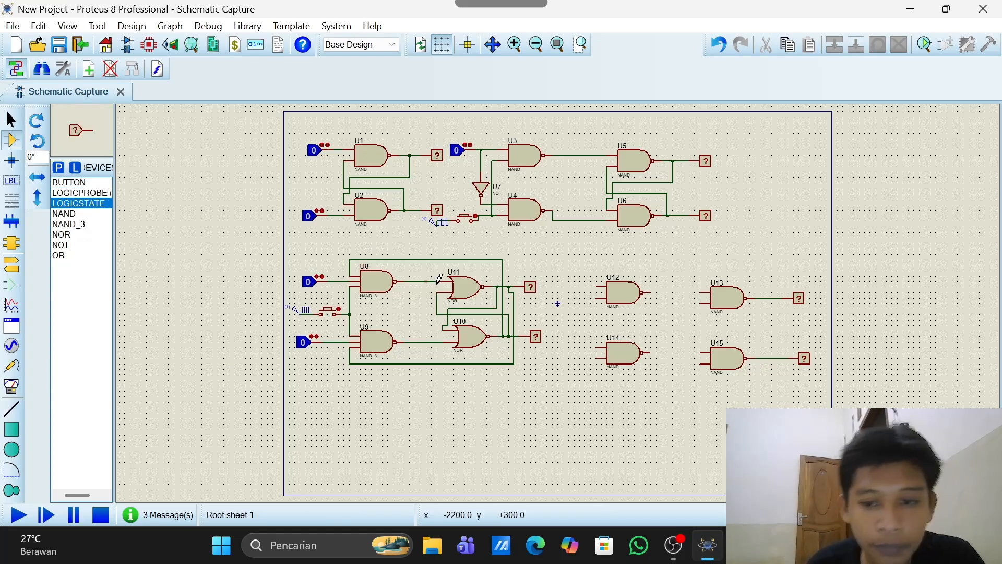
left_click(581, 278)
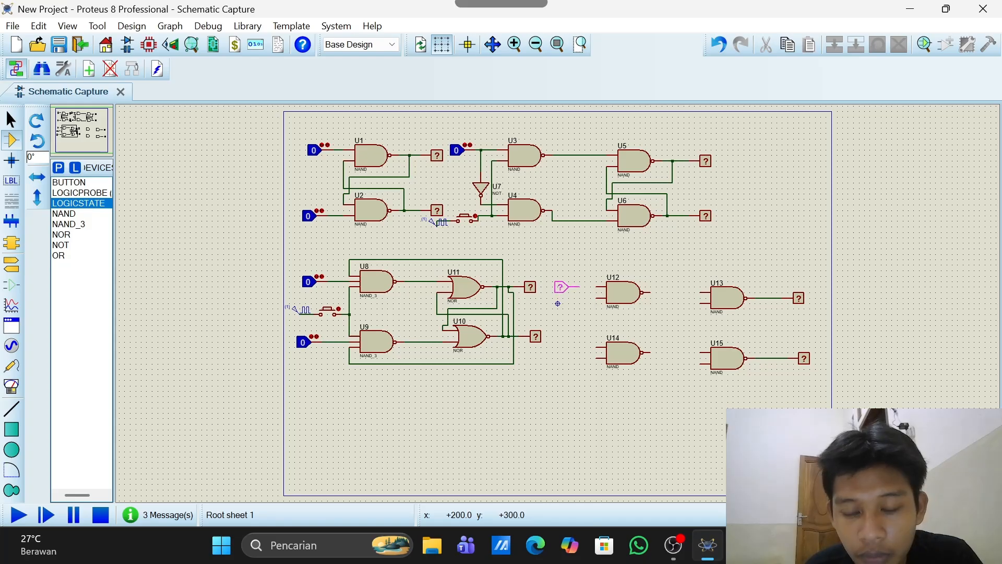
left_click(578, 287)
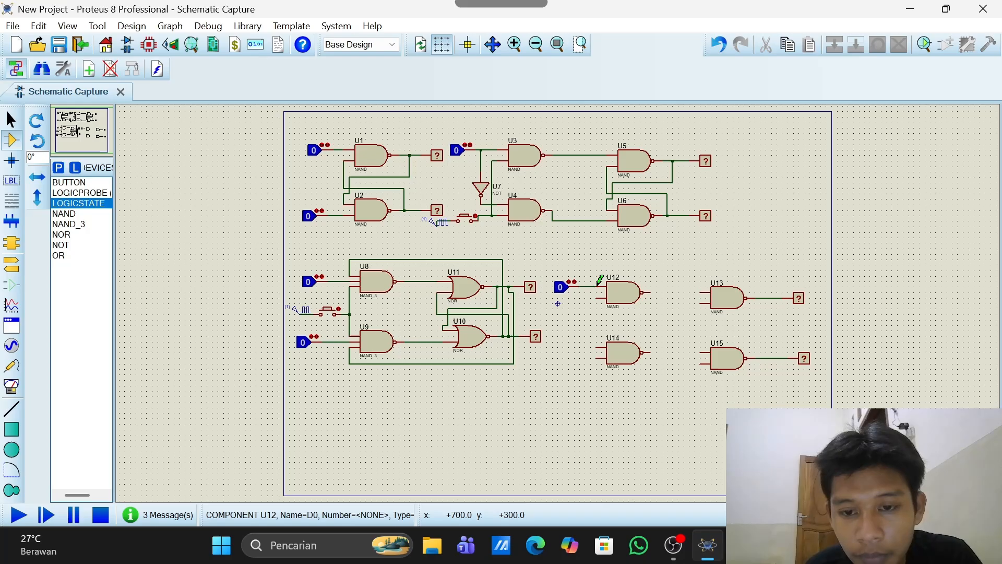
left_click(561, 352)
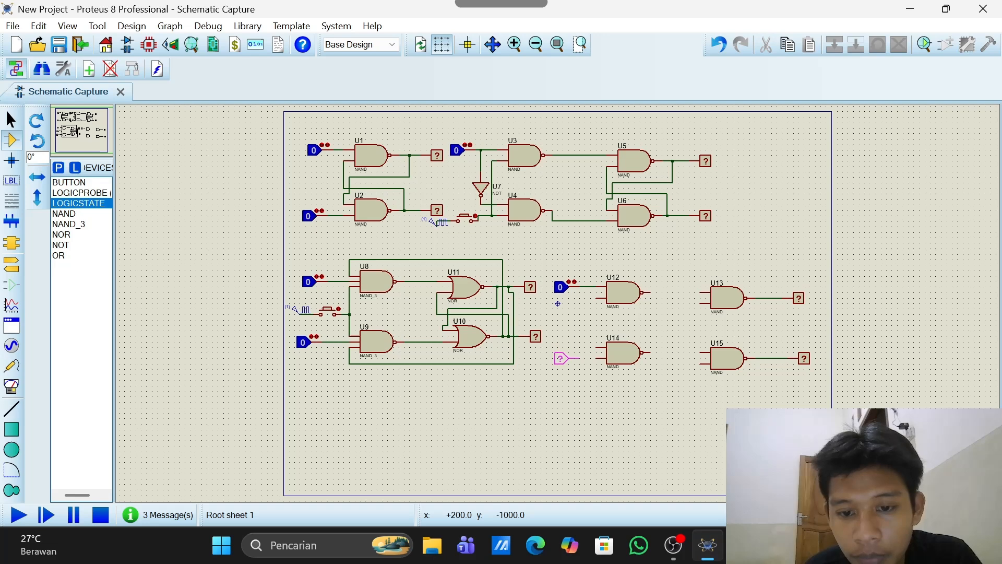
left_click(561, 358)
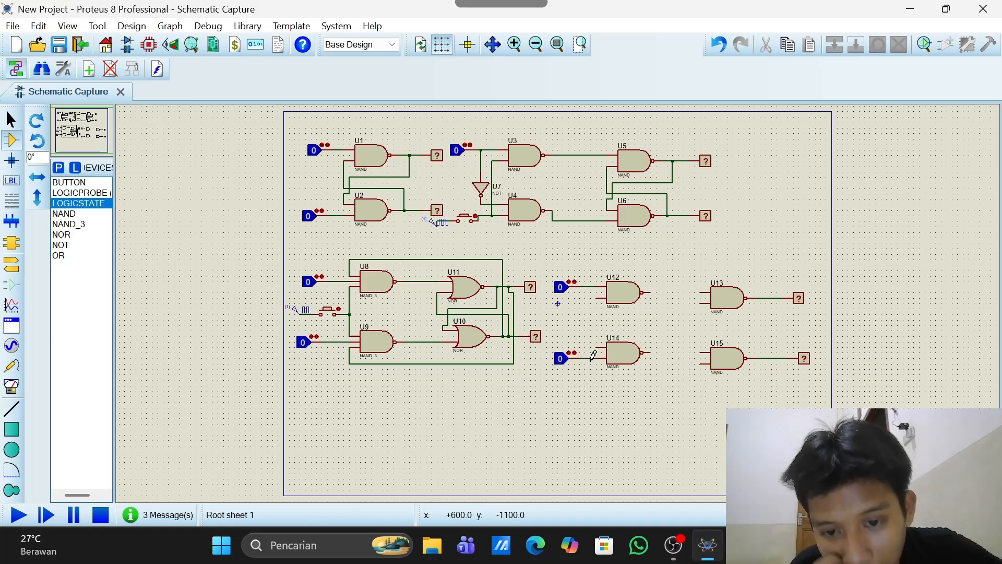
- Join U12's lower input to U14's upper input, and wire U12's output to U13's upper input and U14's output to U15's lower input
left_click(598, 296)
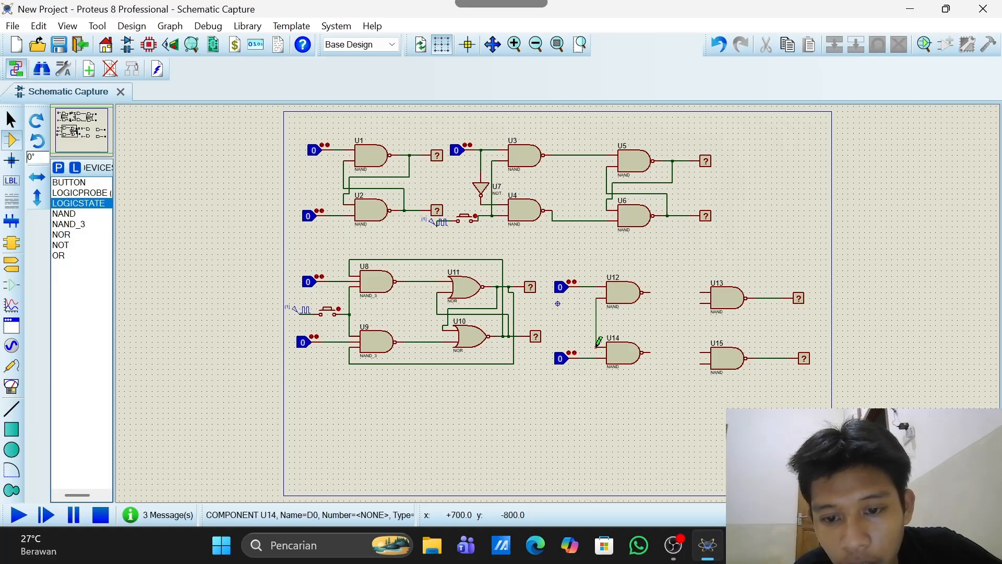
left_click(598, 345)
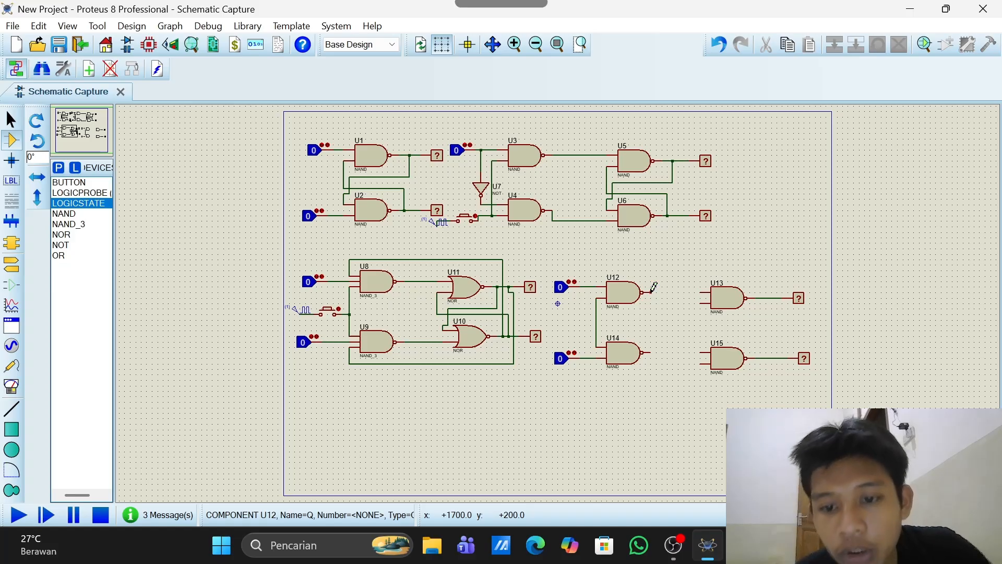
left_click(652, 290)
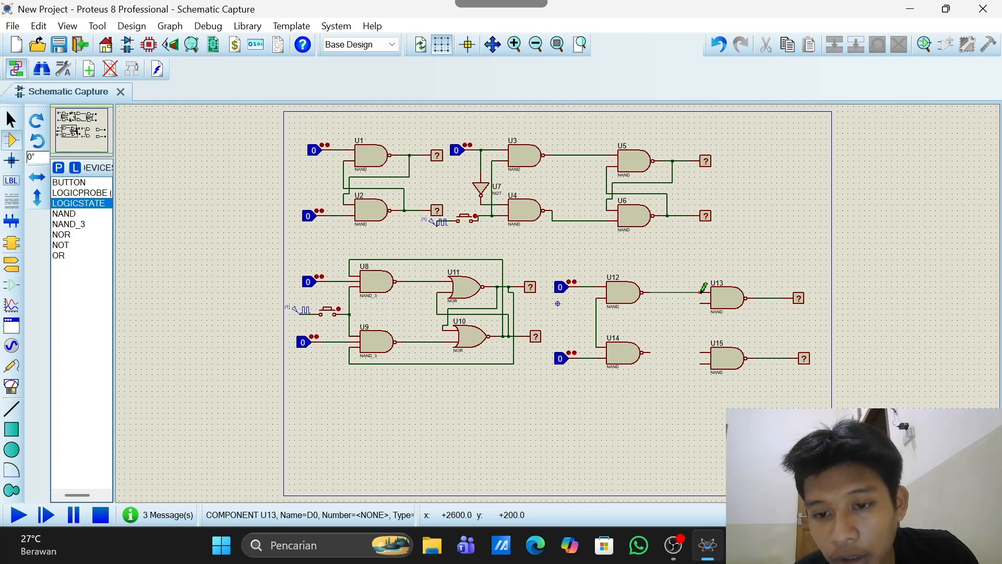
left_click(702, 292)
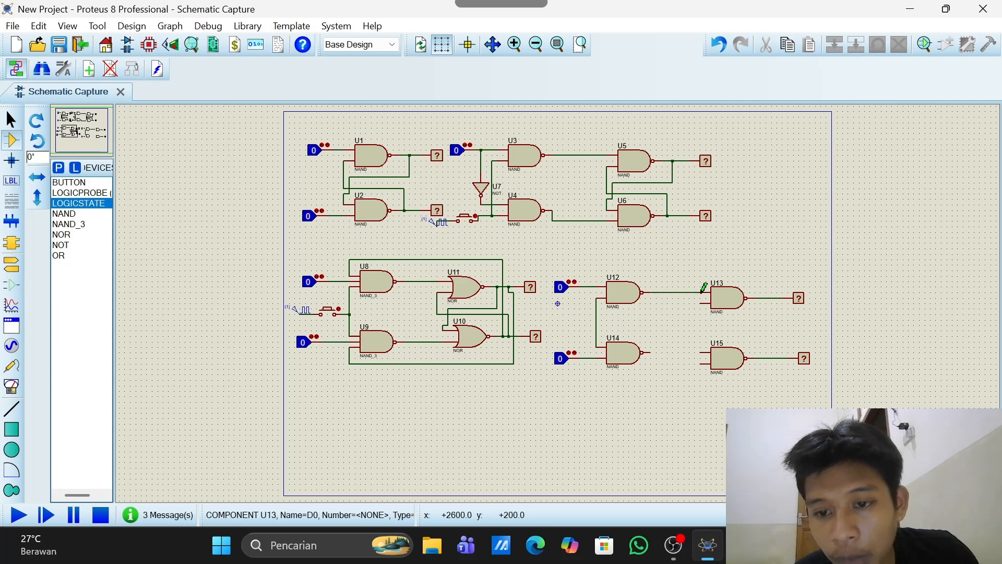
left_click(651, 352)
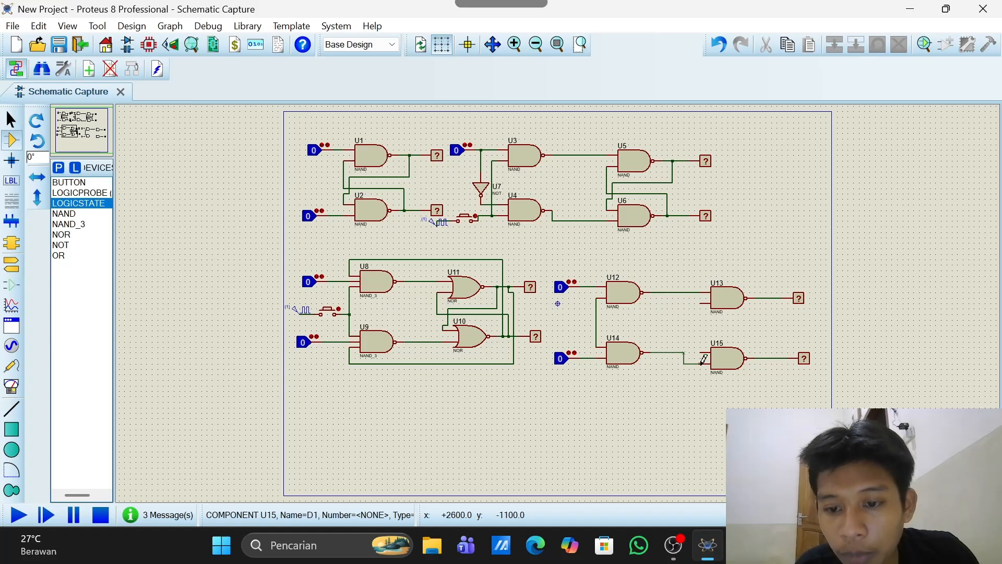
left_click(702, 363)
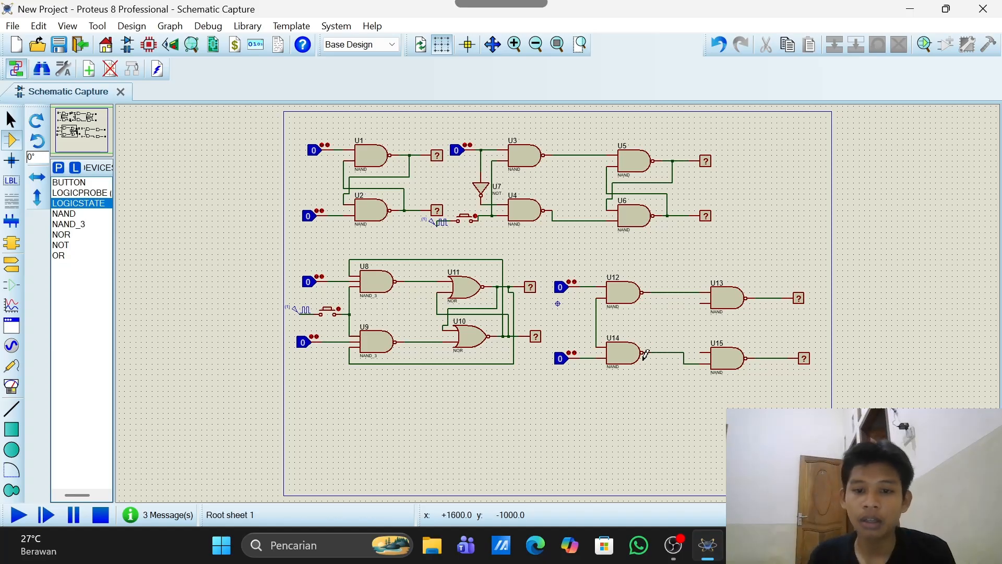
- Cross-couple the output NAND gates by wiring U13's lower input to U15's output and U15's upper input to U13's output
left_click(701, 302)
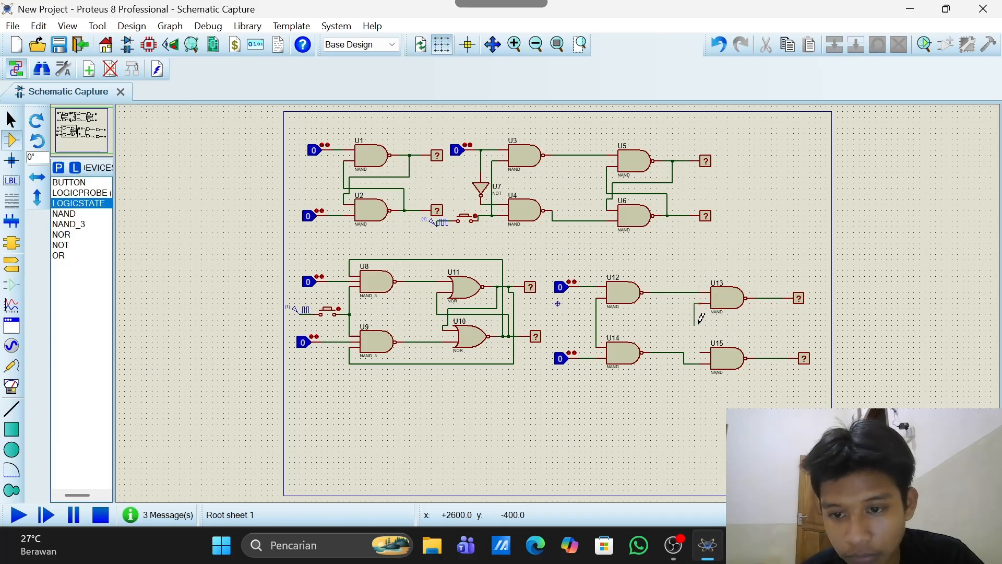
left_click(764, 357)
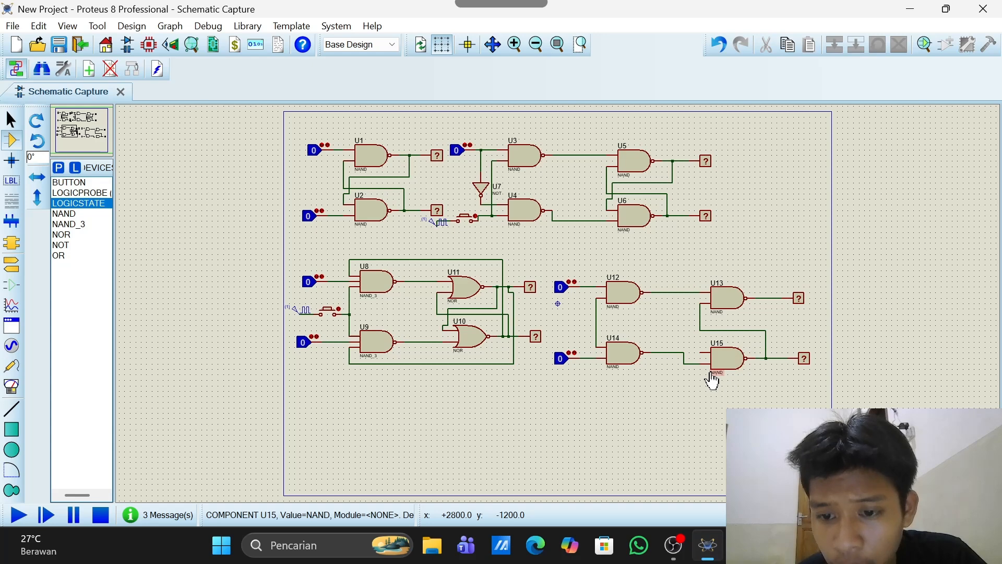
left_click(700, 352)
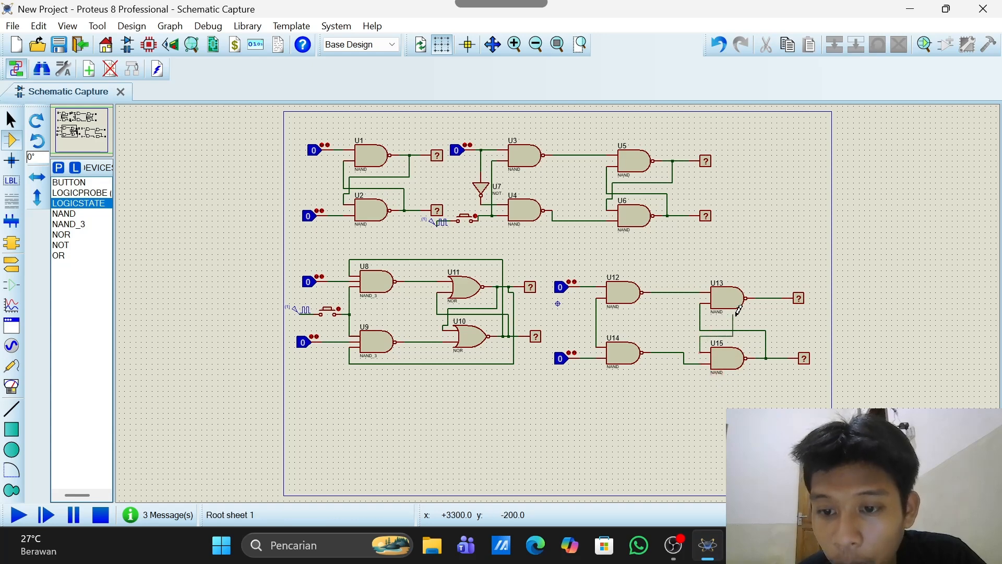
left_click(760, 296)
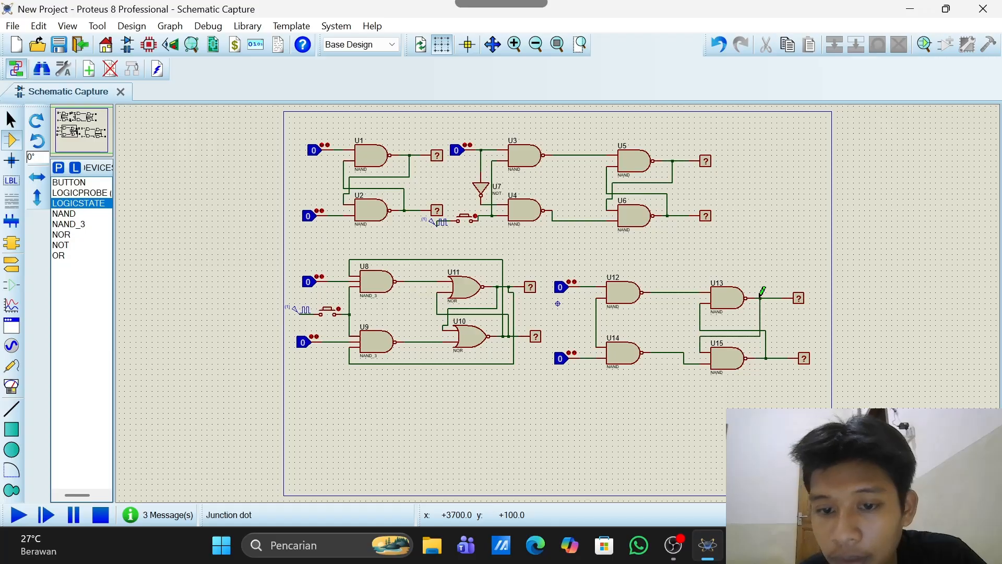
- Place a push button between the two logic states, beside the shared input line of U12 and U14
left_click(83, 183)
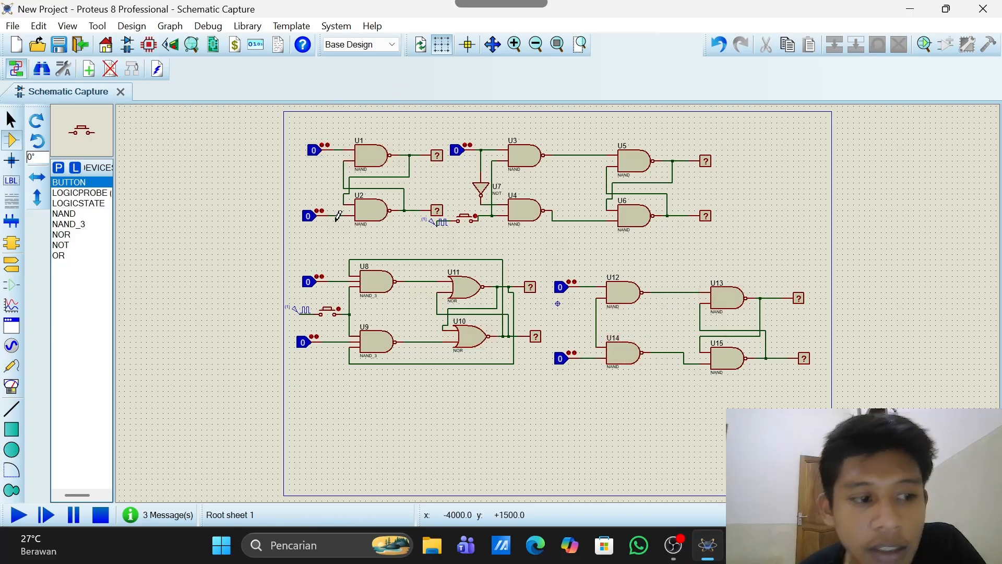
left_click(578, 323)
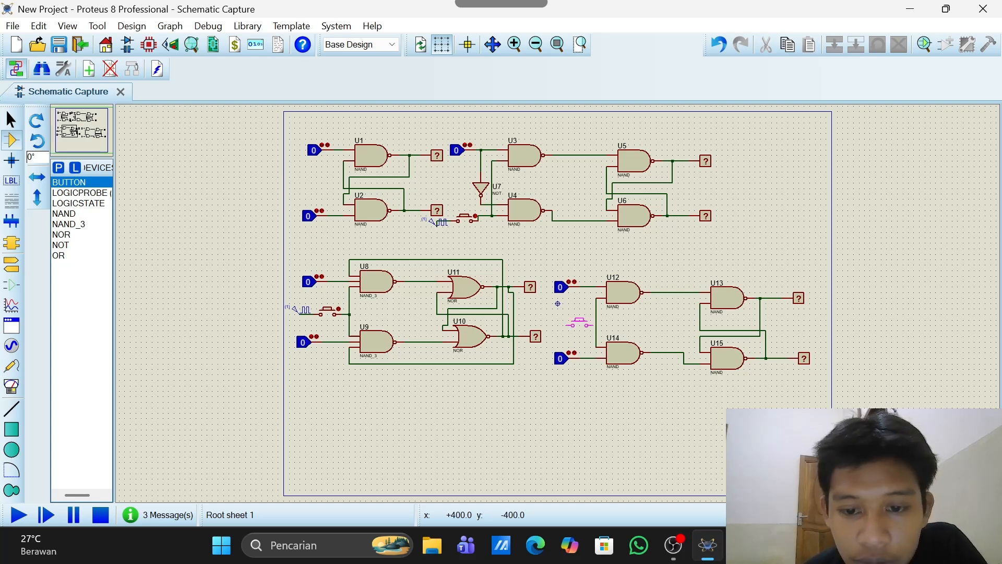
left_click(574, 323)
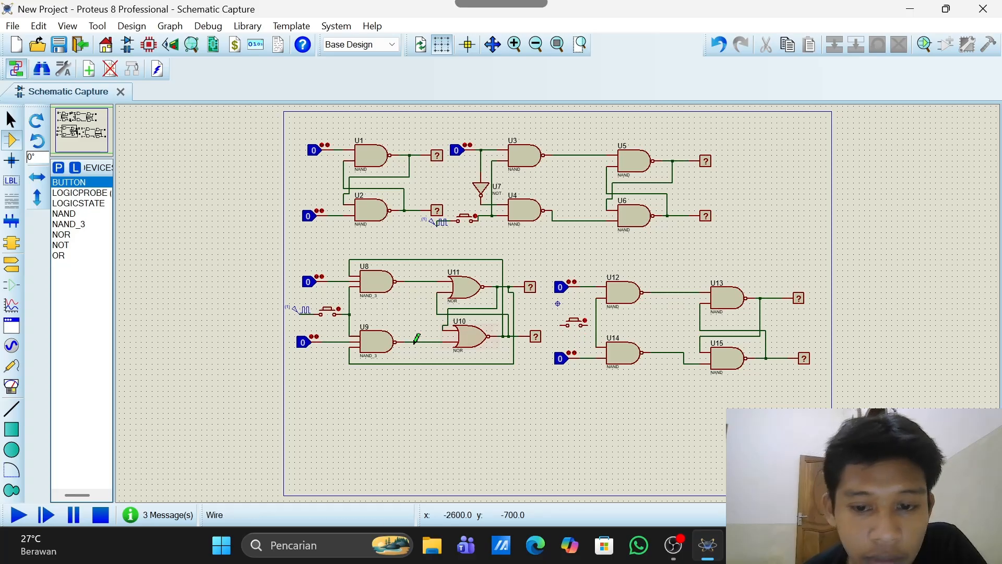
- Place a DCLOCK generator at the push button's free terminal and wire the button's other terminal to the line joining U12 and U14
left_click(11, 346)
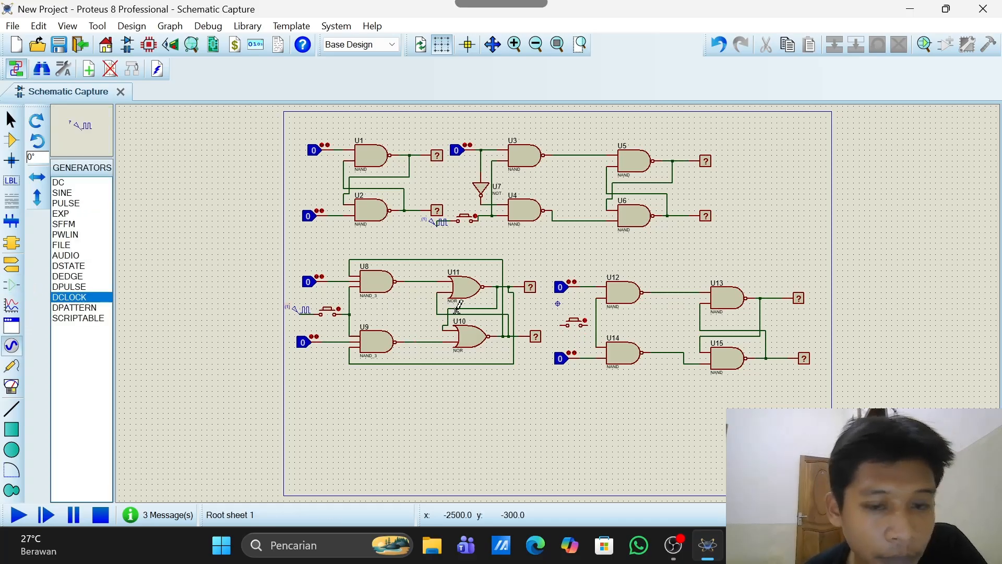
left_click(548, 321)
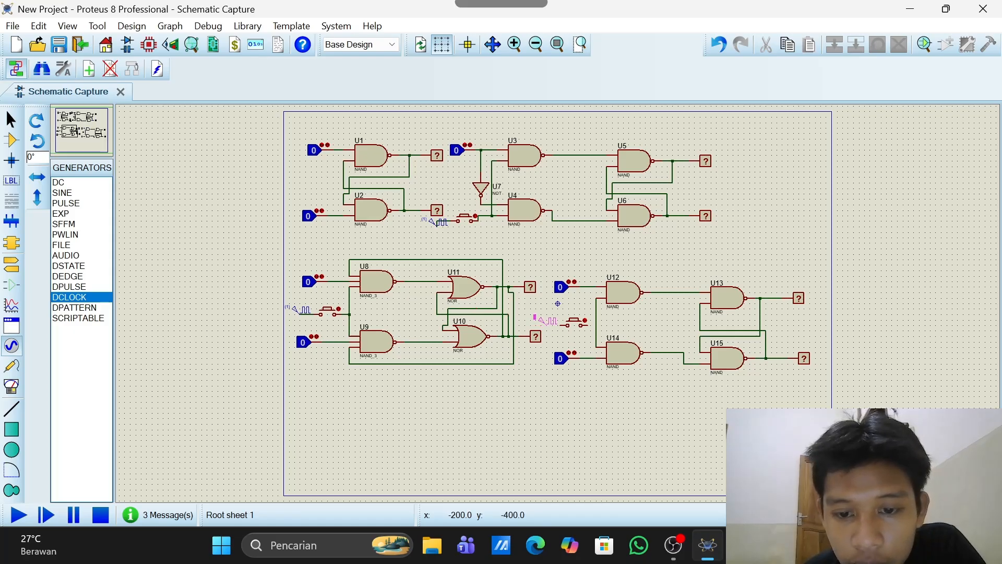
left_click(548, 321)
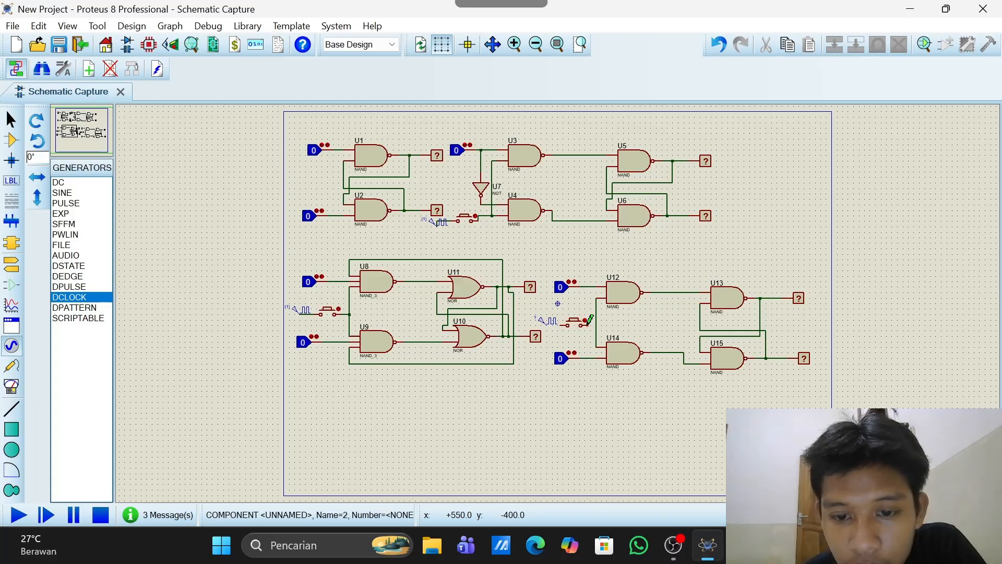
left_click(589, 321)
left_click(597, 324)
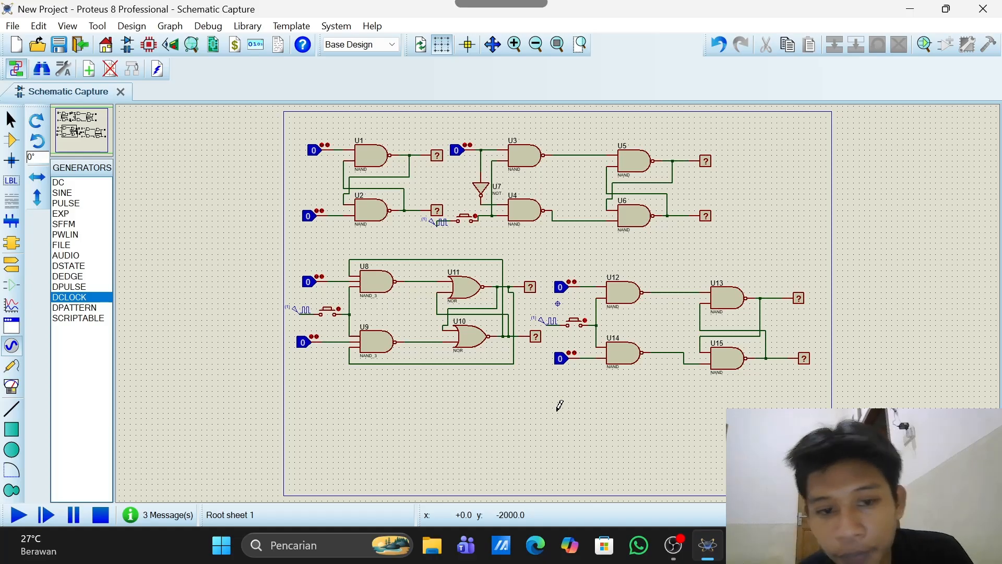
- Start the simulation and pulse the four-NAND circuit's clock button with both of its logic states at 0
left_click(23, 514)
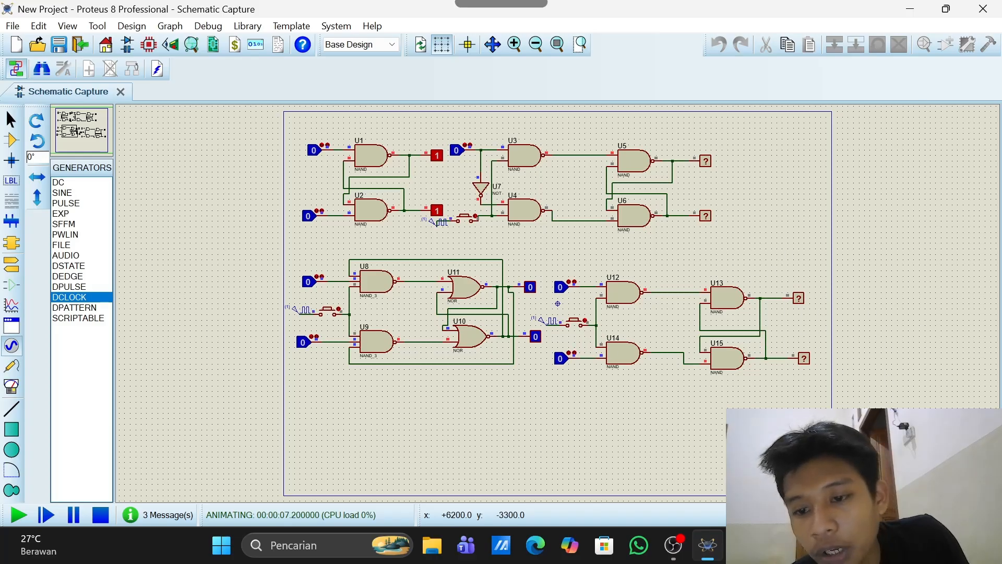
left_click(573, 320)
left_click(573, 321)
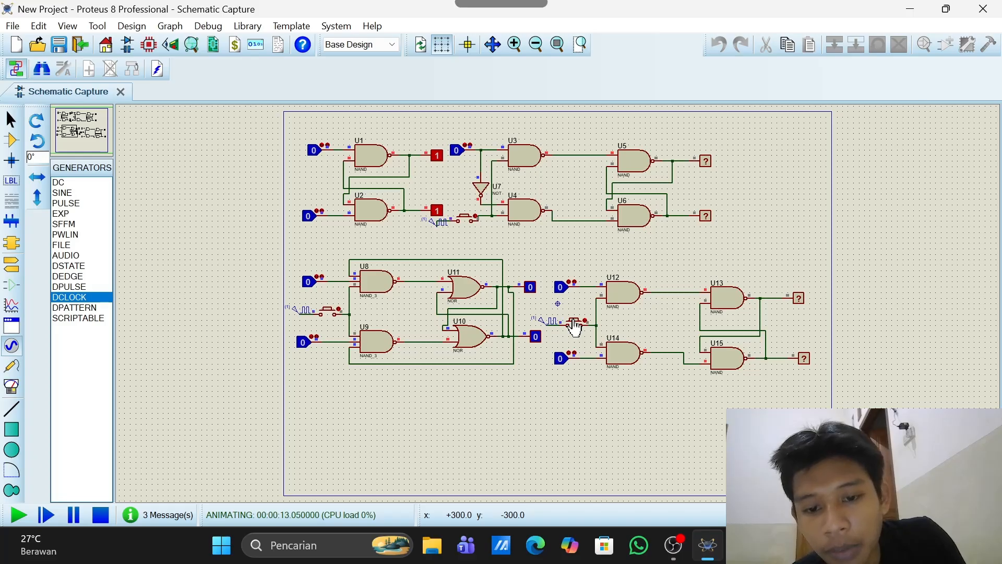
- Pulse the clock button once with only U14's logic state at 1 and once with only U12's logic state at 1
left_click(561, 359)
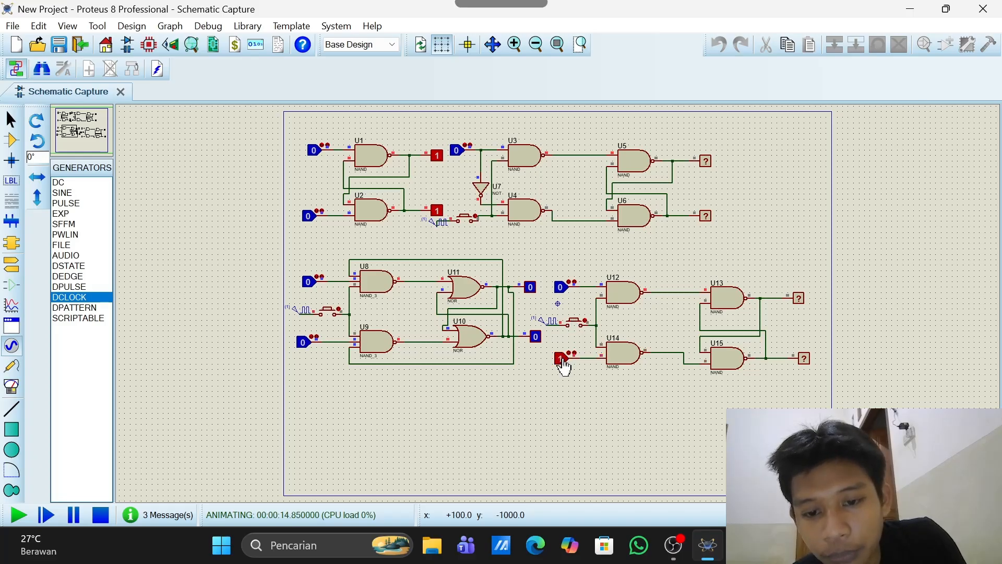
left_click(573, 321)
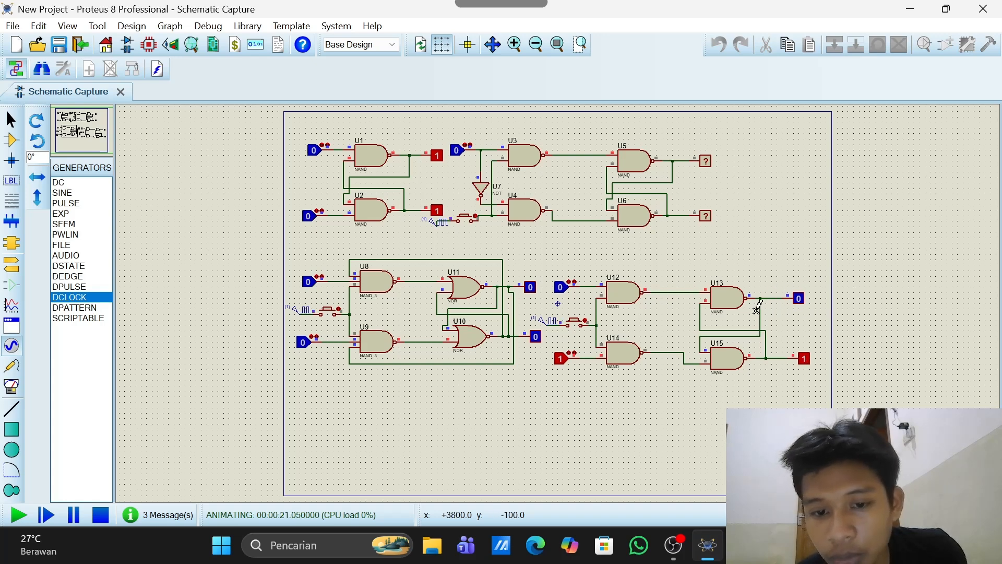
left_click(559, 360)
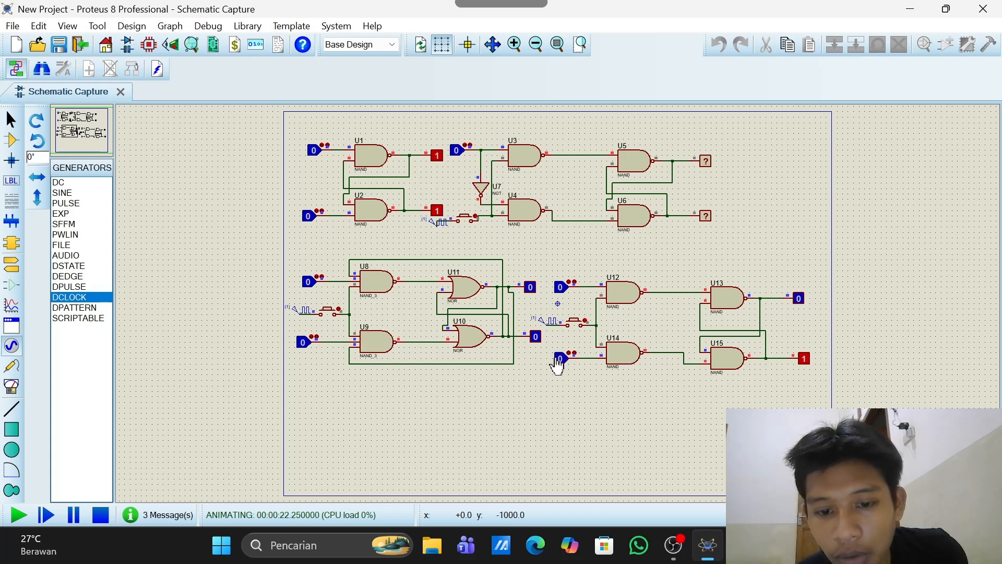
left_click(561, 295)
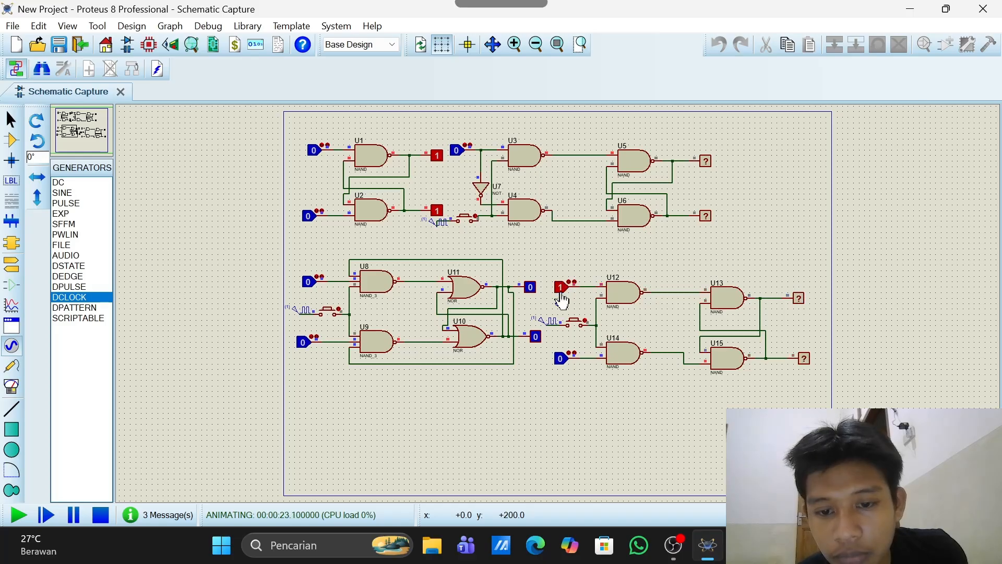
left_click(575, 323)
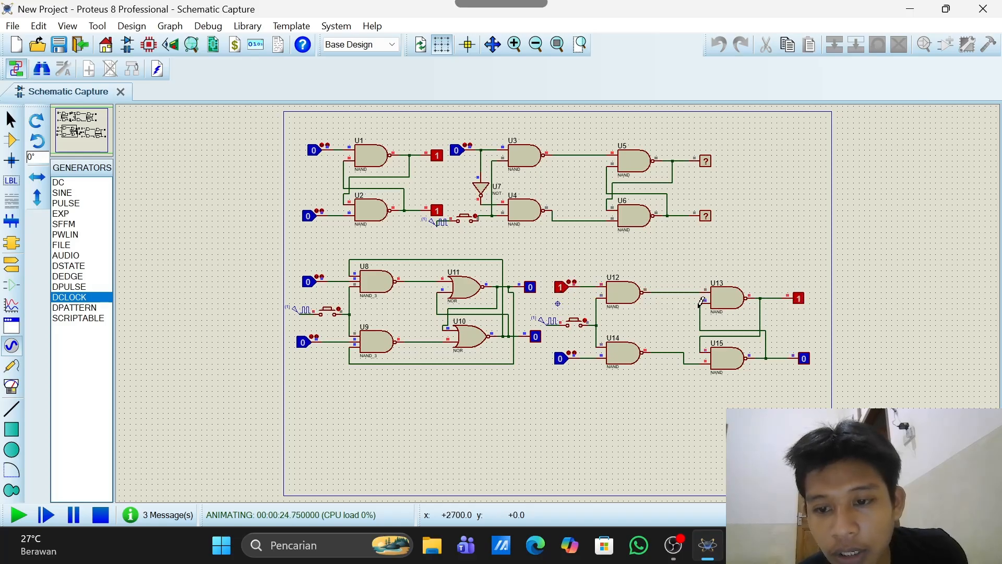
- Test the clock button with both logic states at 1, and decline to view the simulation log
left_click(560, 358)
left_click(576, 324)
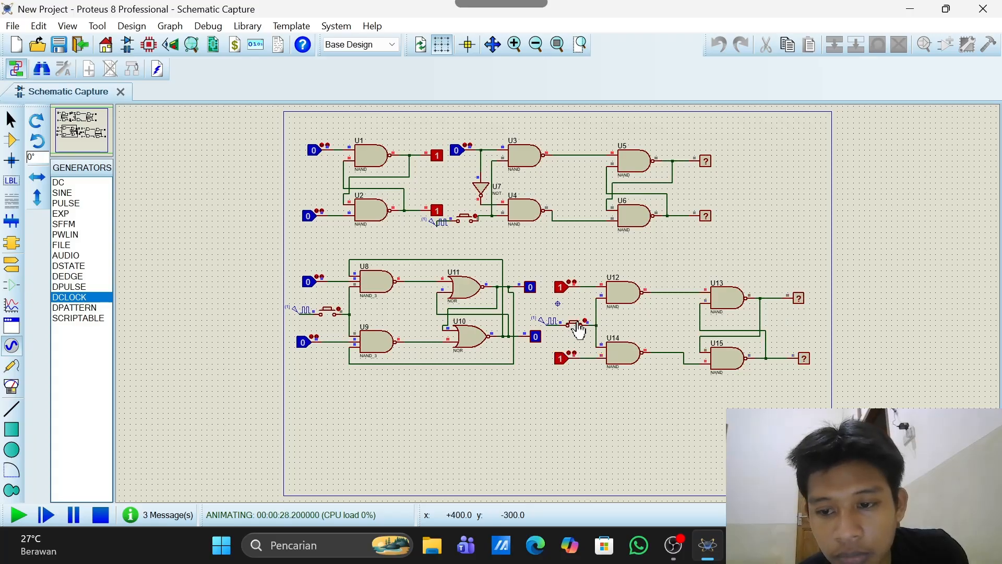
left_click(576, 323)
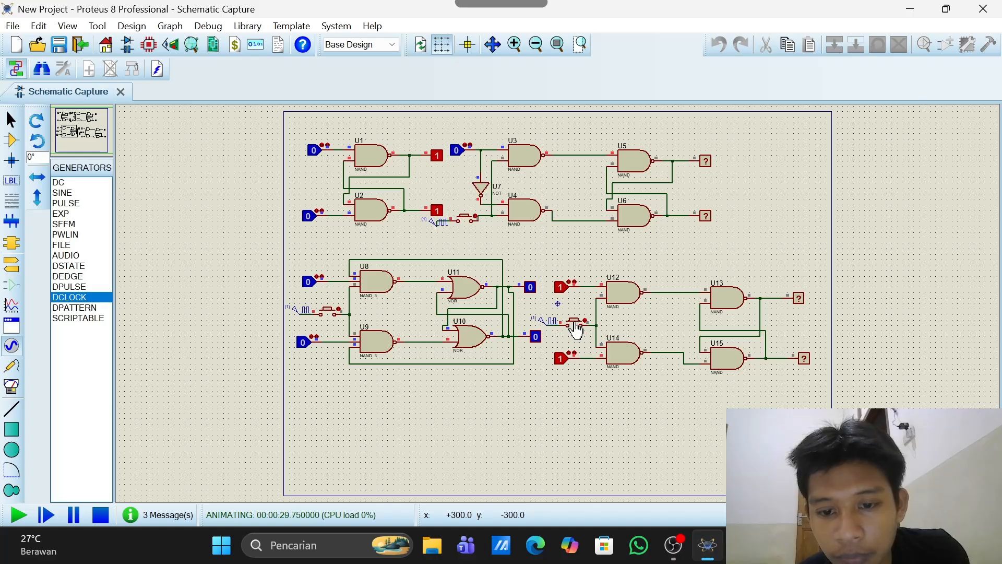
left_click(574, 324)
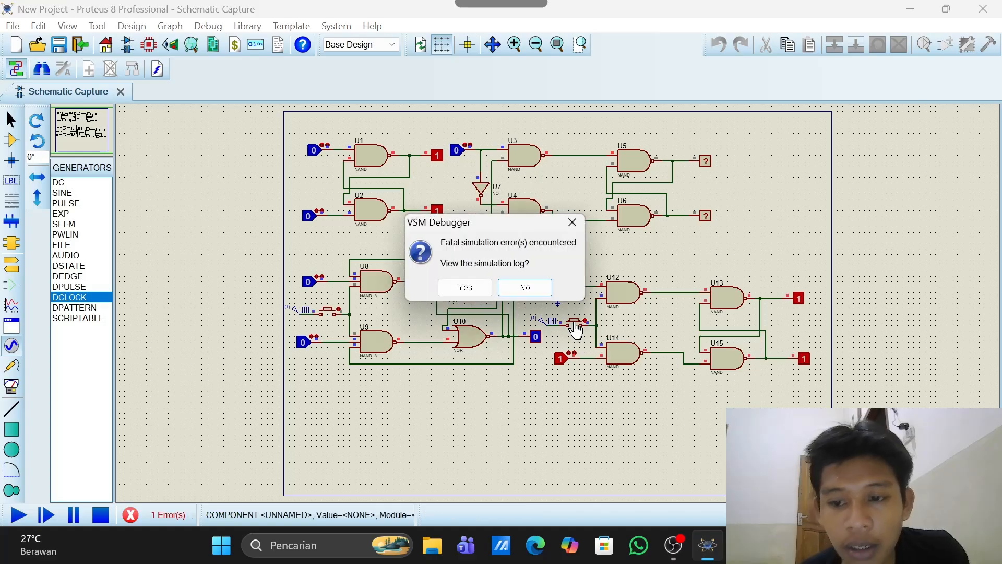
left_click(543, 290)
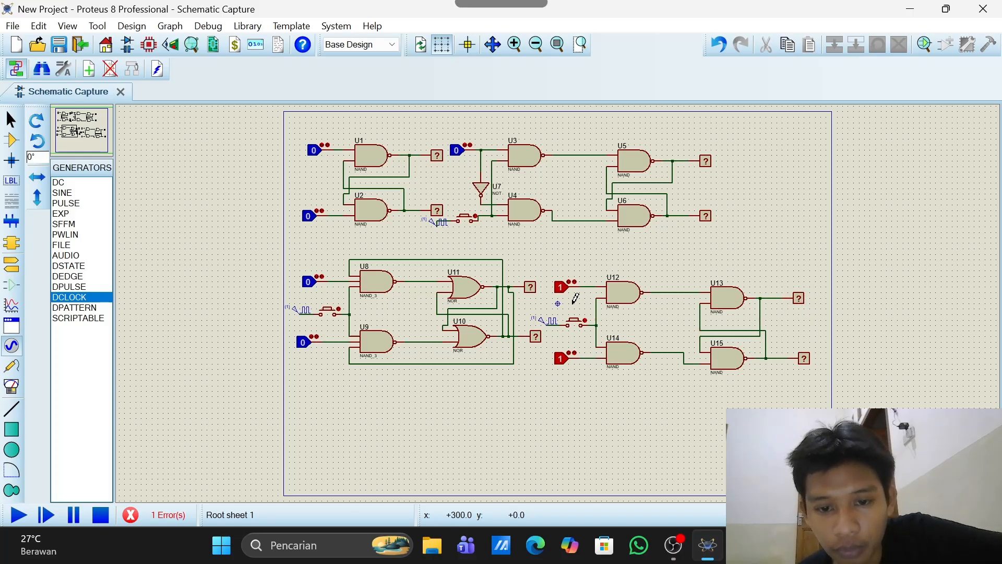
- Reset the logic states feeding U12 and U14 to 0
left_click(558, 293)
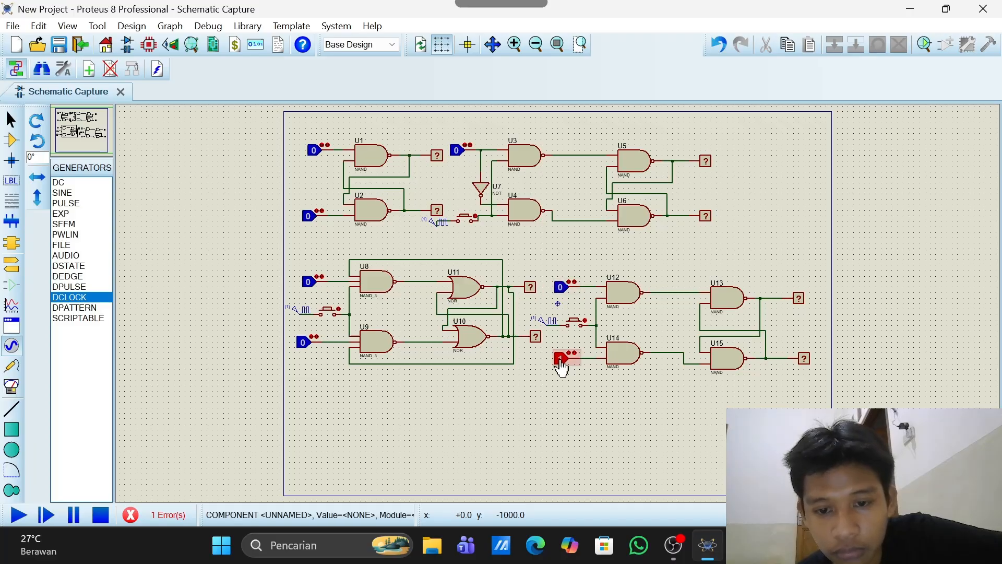
left_click(561, 365)
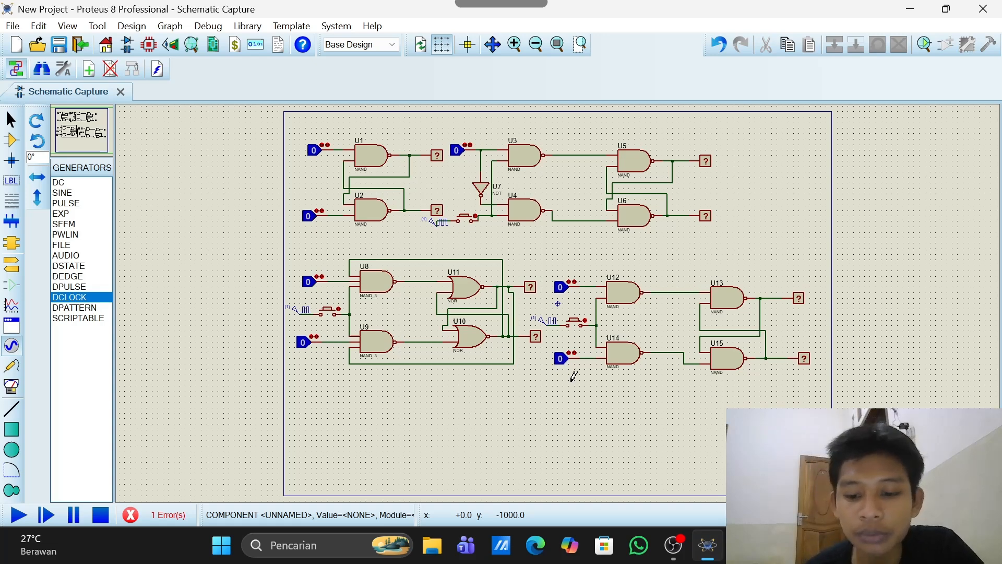
left_click(651, 484)
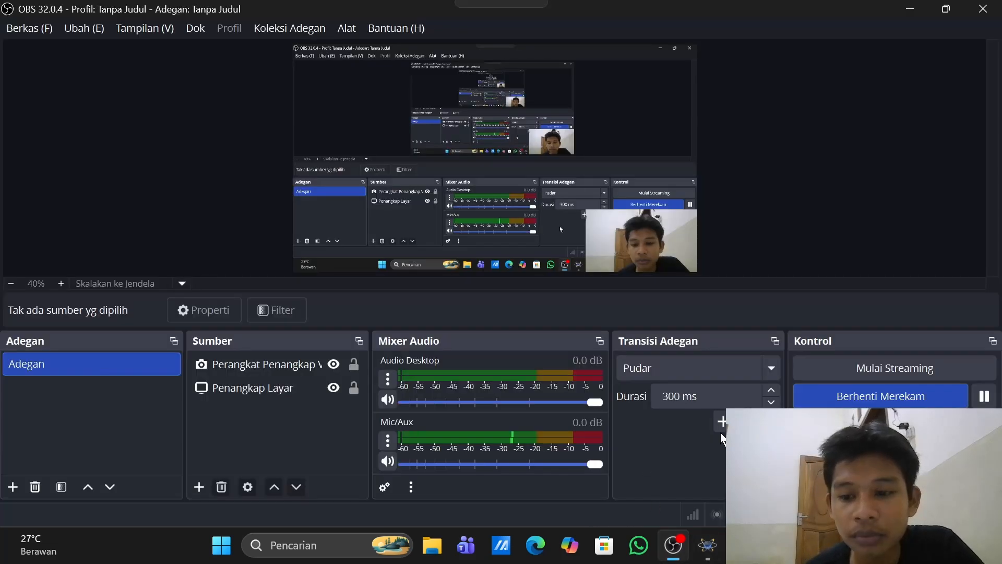